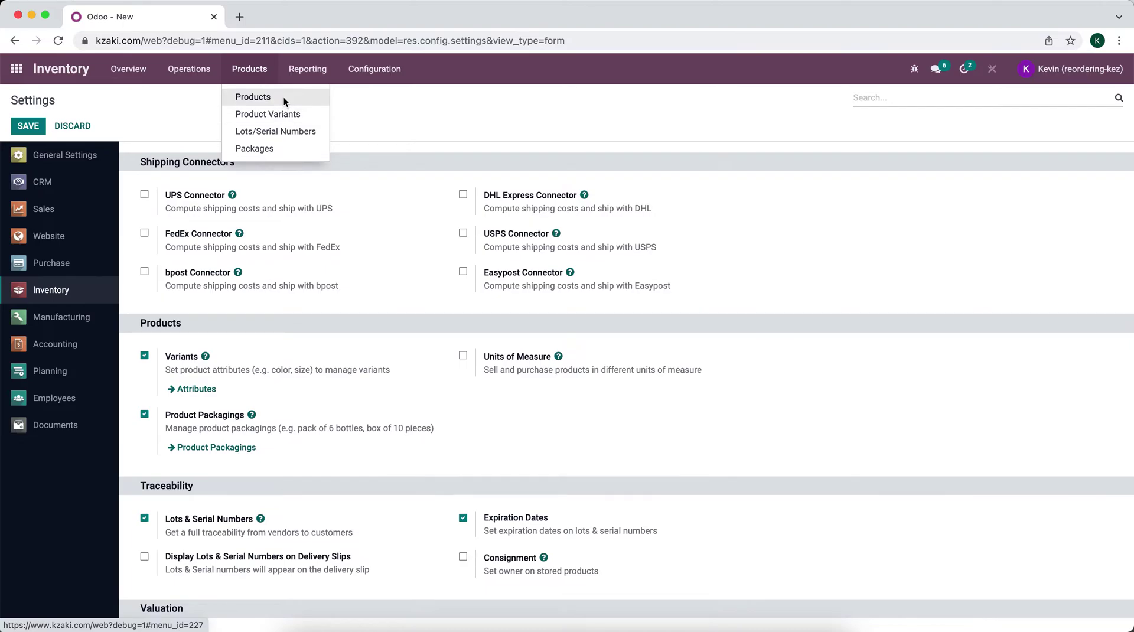
Step: Display the products list and examine the model name in its web address
{"action": "left_click", "coordinate": [260, 80]}
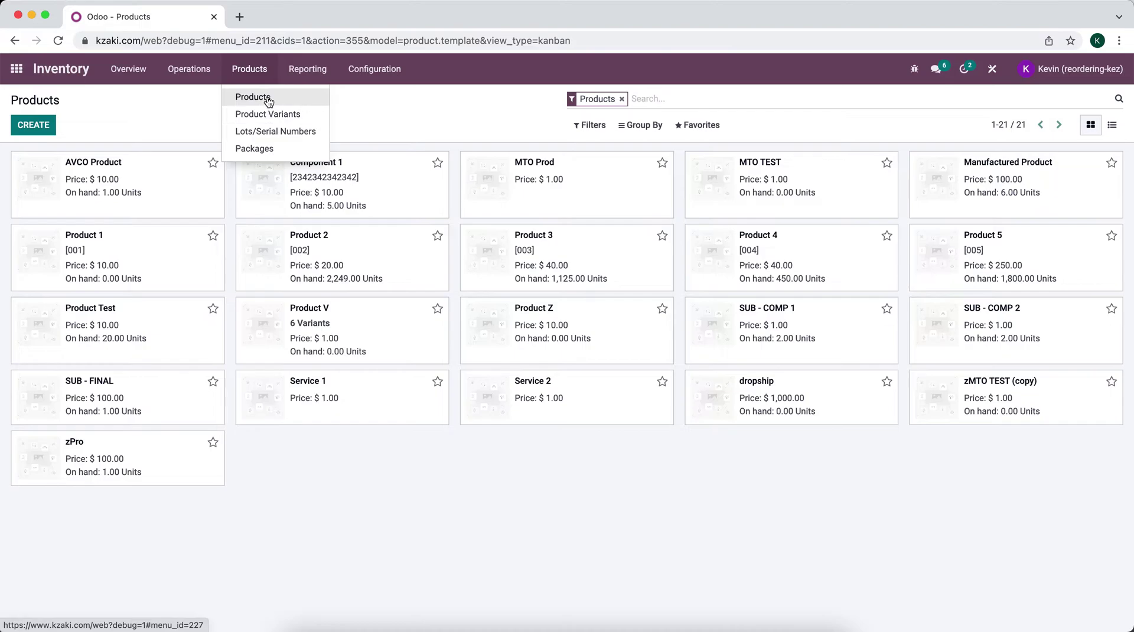
{"action": "left_click", "coordinate": [268, 98]}
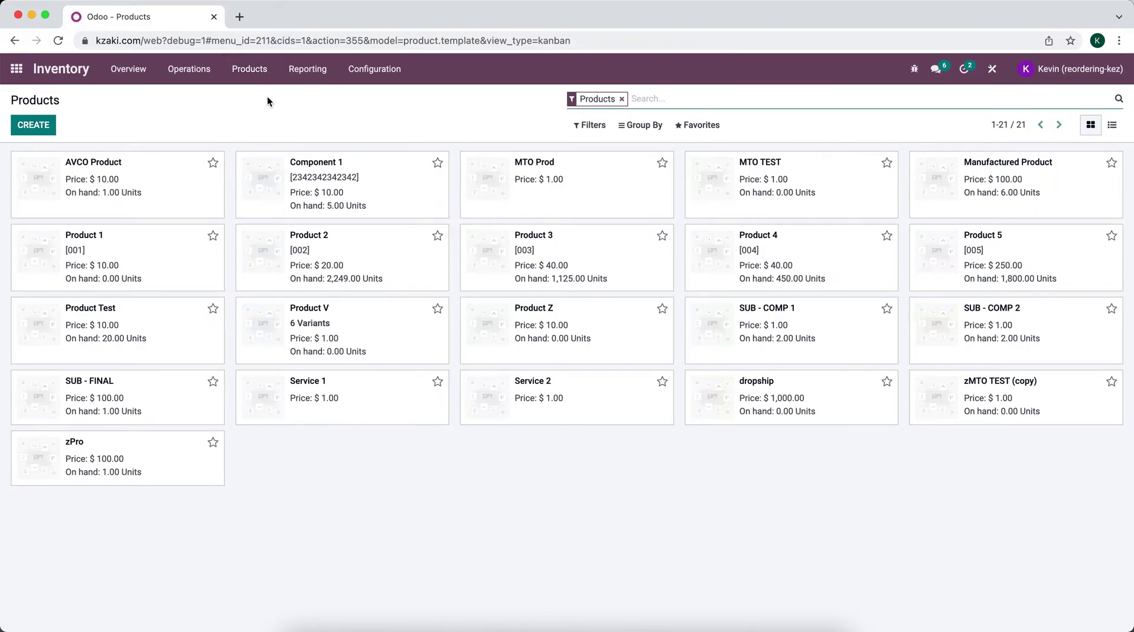
{"action": "left_click", "coordinate": [403, 40]}
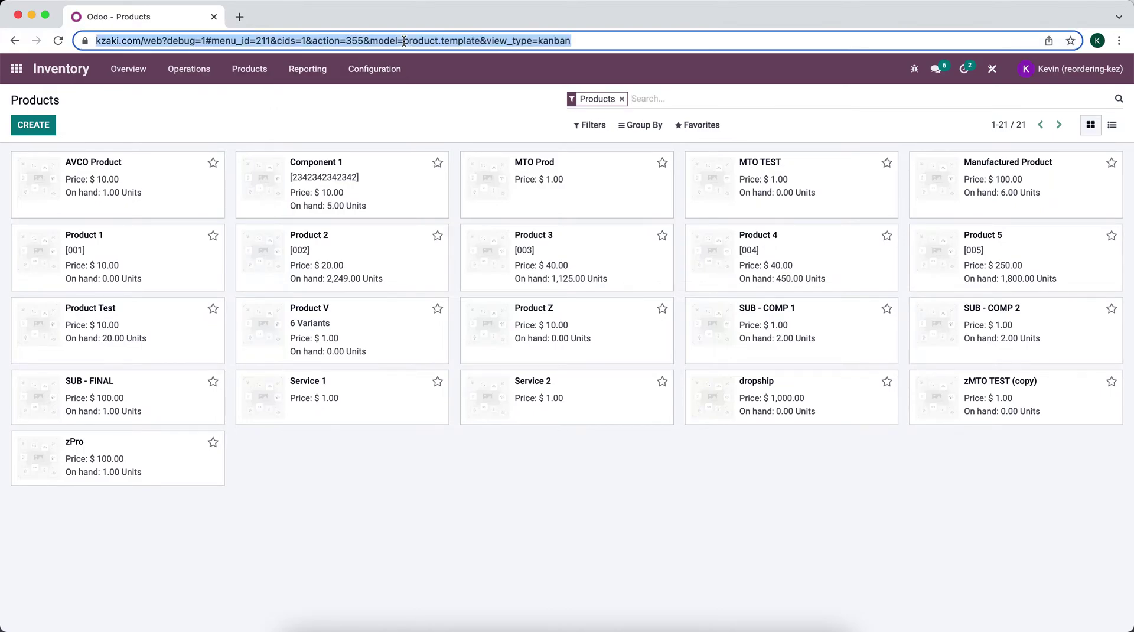
{"action": "left_click", "coordinate": [396, 41]}
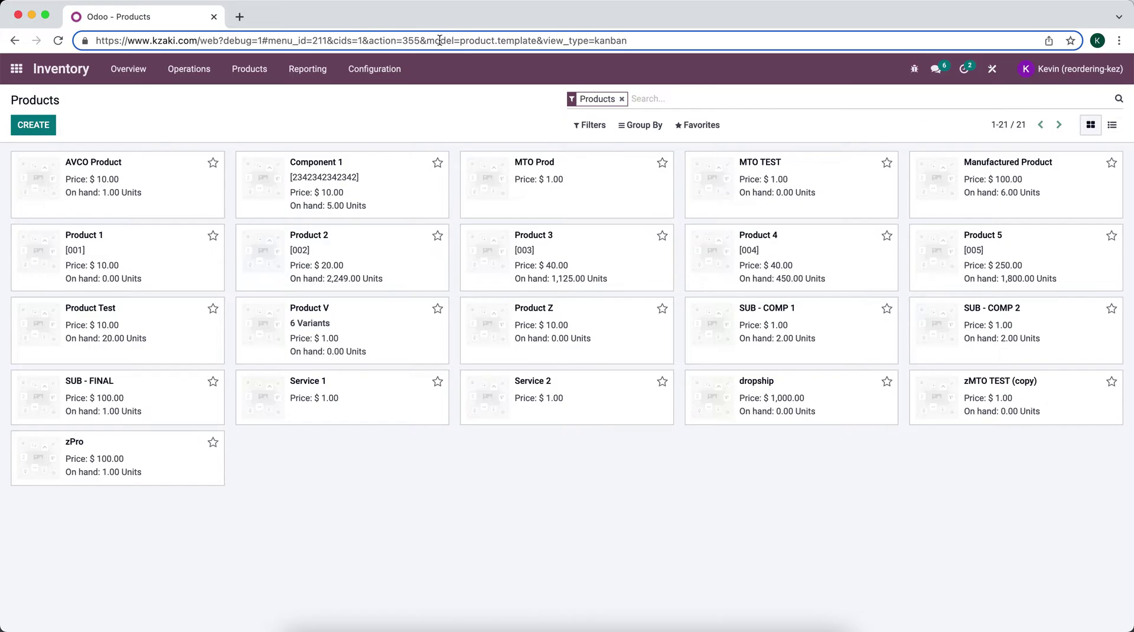
{"action": "left_click_drag", "start_coordinate": [460, 41], "coordinate": [536, 41]}
{"action": "left_click", "coordinate": [384, 112]}
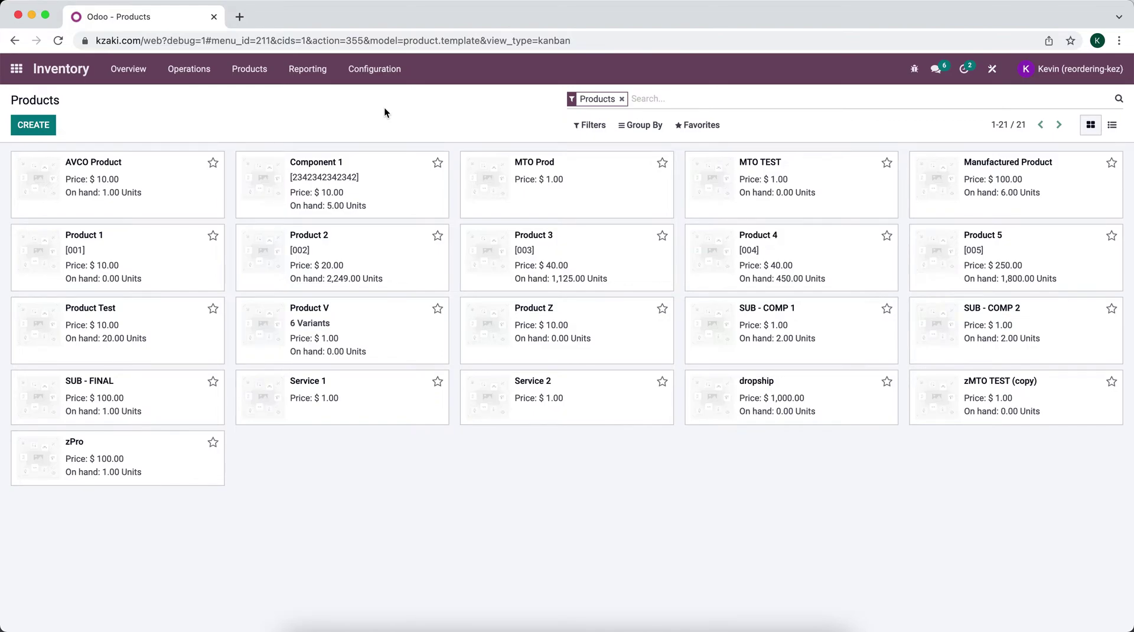
Step: Display the product variants list and examine the model name in its web address
{"action": "left_click", "coordinate": [251, 79]}
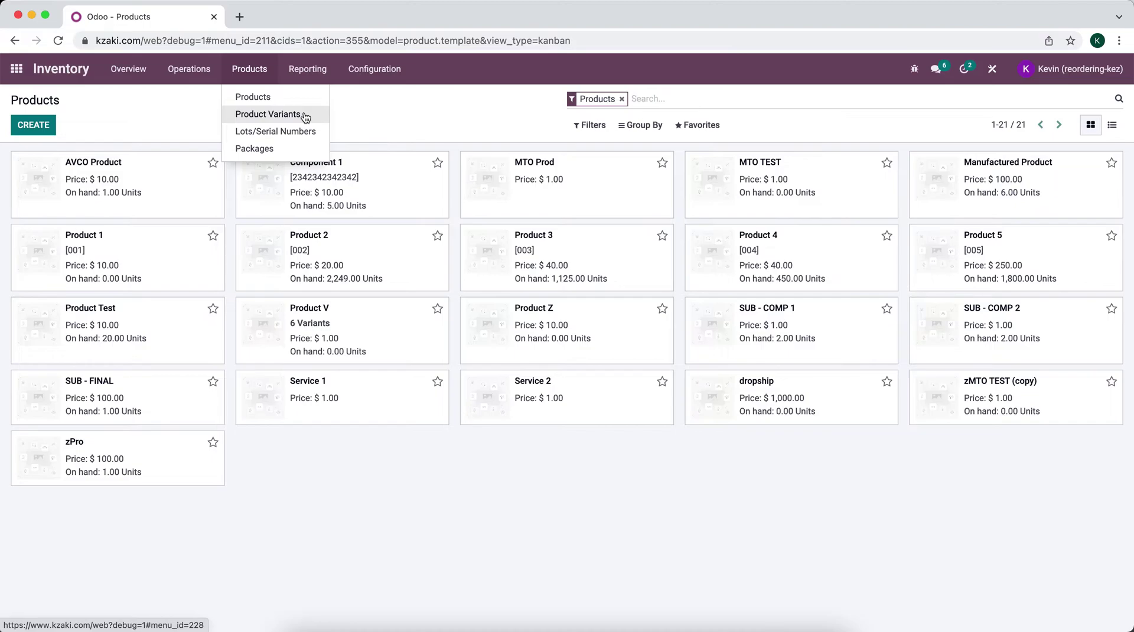
{"action": "left_click", "coordinate": [350, 104]}
{"action": "left_click", "coordinate": [247, 74]}
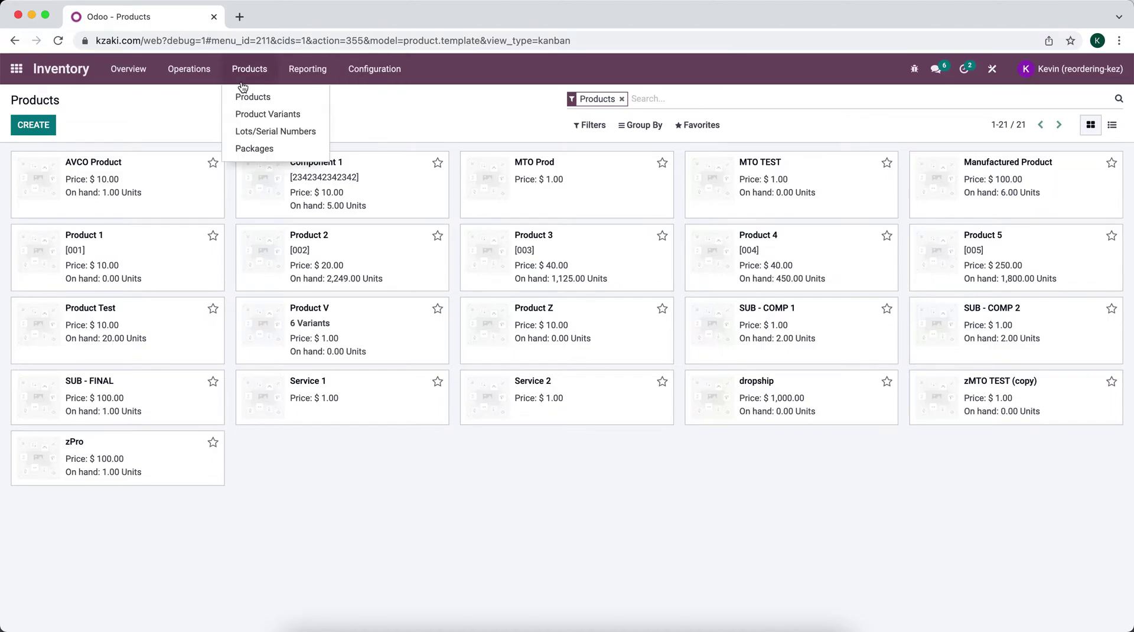
{"action": "left_click", "coordinate": [258, 115]}
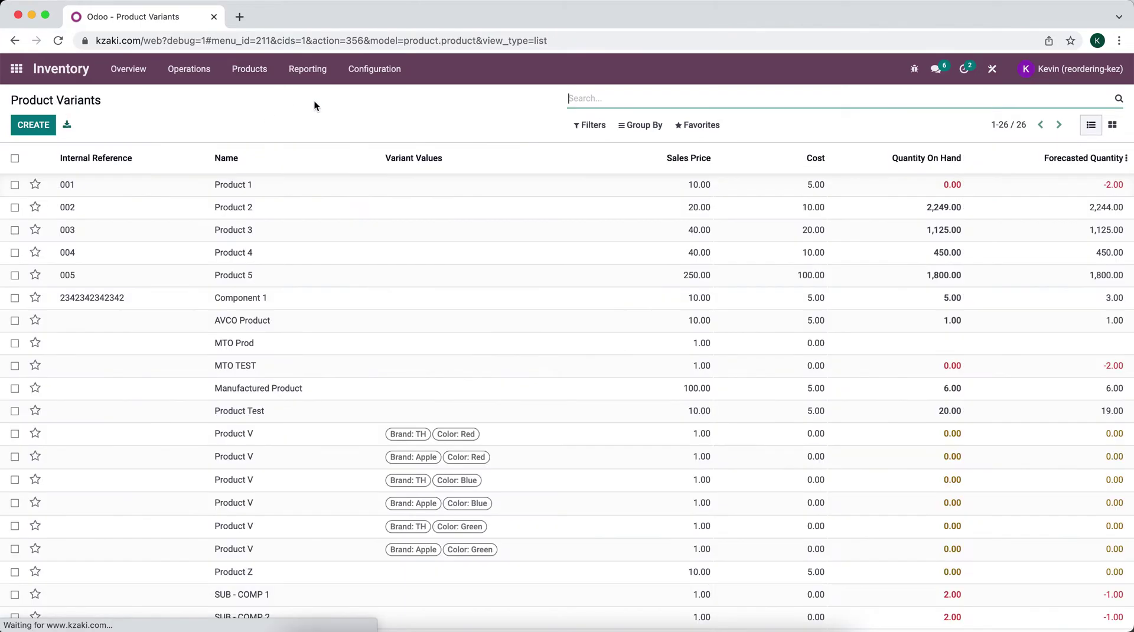
{"action": "left_click_drag", "start_coordinate": [403, 41], "coordinate": [474, 42]}
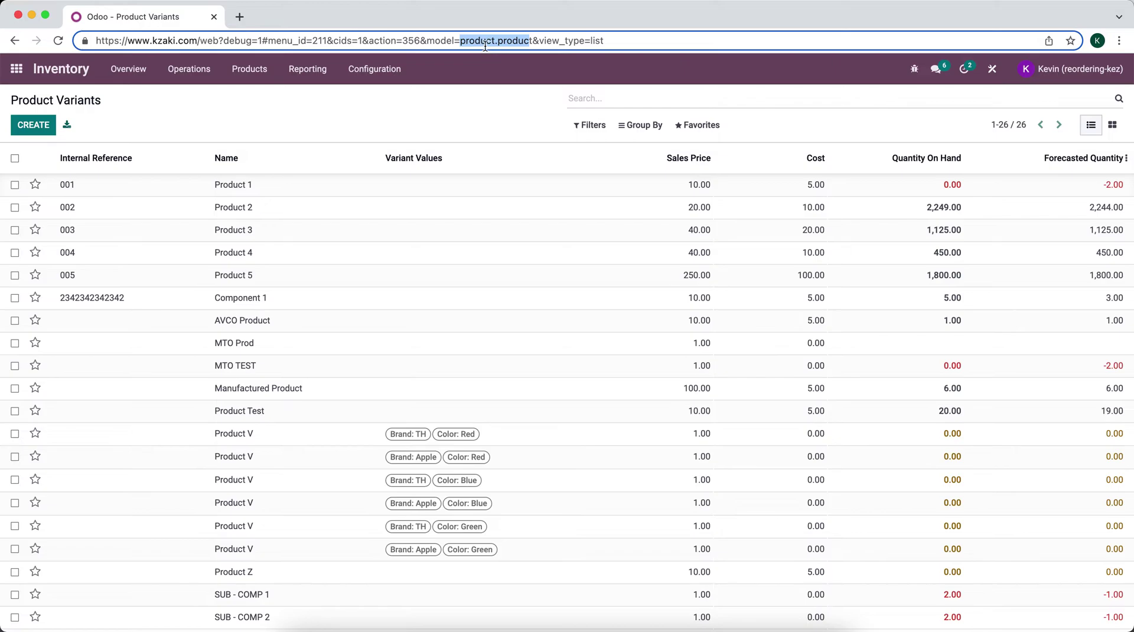
{"action": "left_click", "coordinate": [412, 96]}
Step: Start a new product attribute named Size, keeping the Radio display type and the Instantly variants creation mode
{"action": "left_click", "coordinate": [380, 75]}
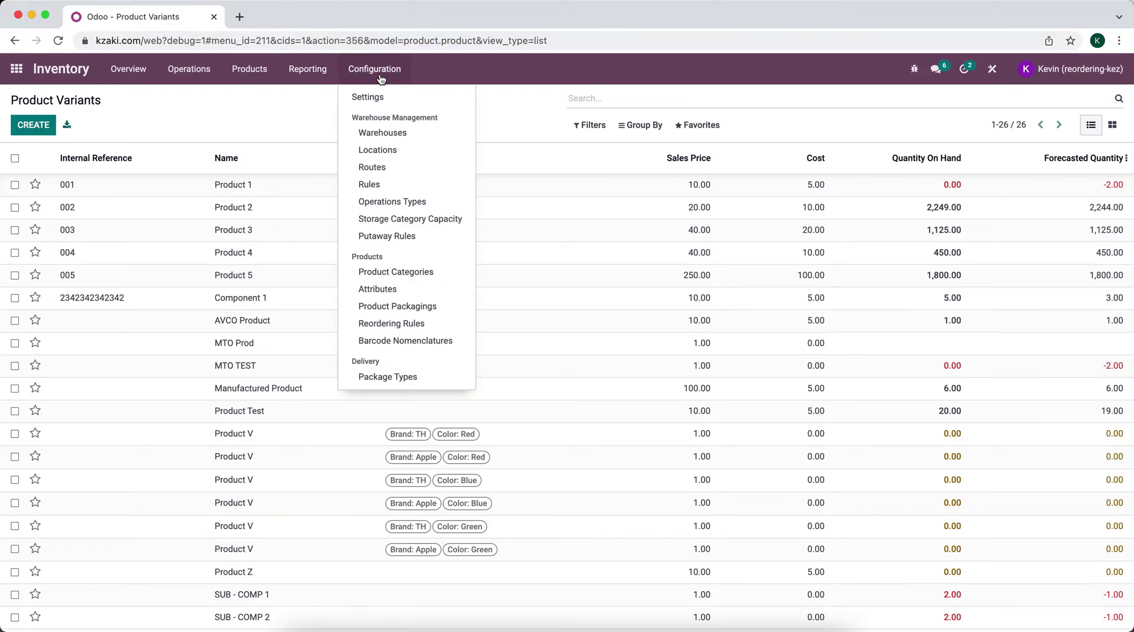
{"action": "left_click", "coordinate": [417, 288]}
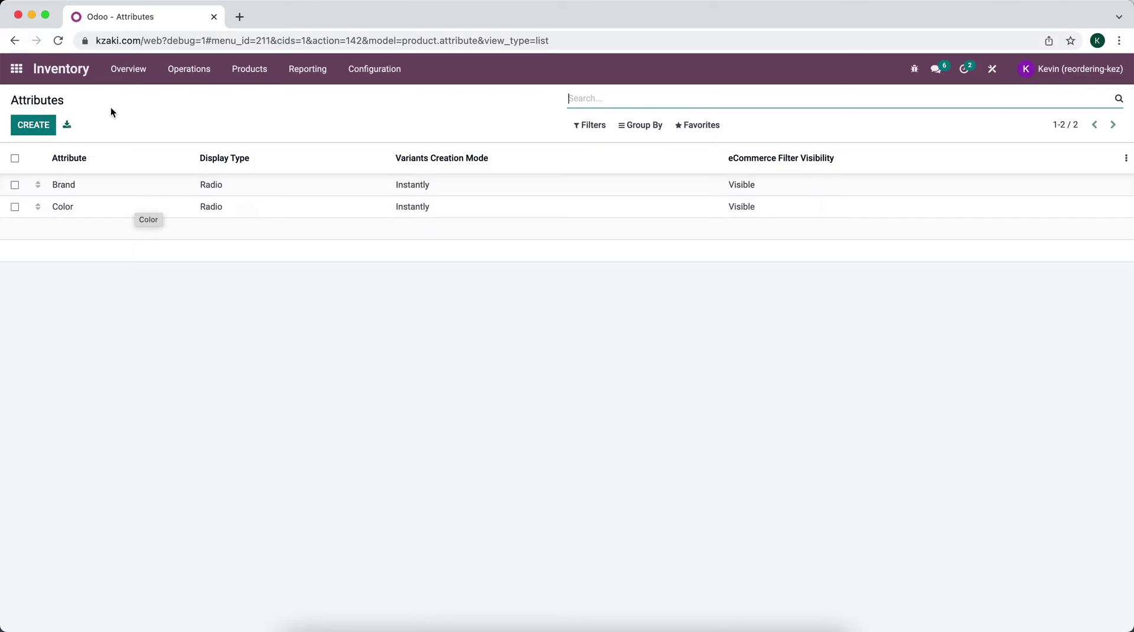
{"action": "left_click", "coordinate": [41, 127]}
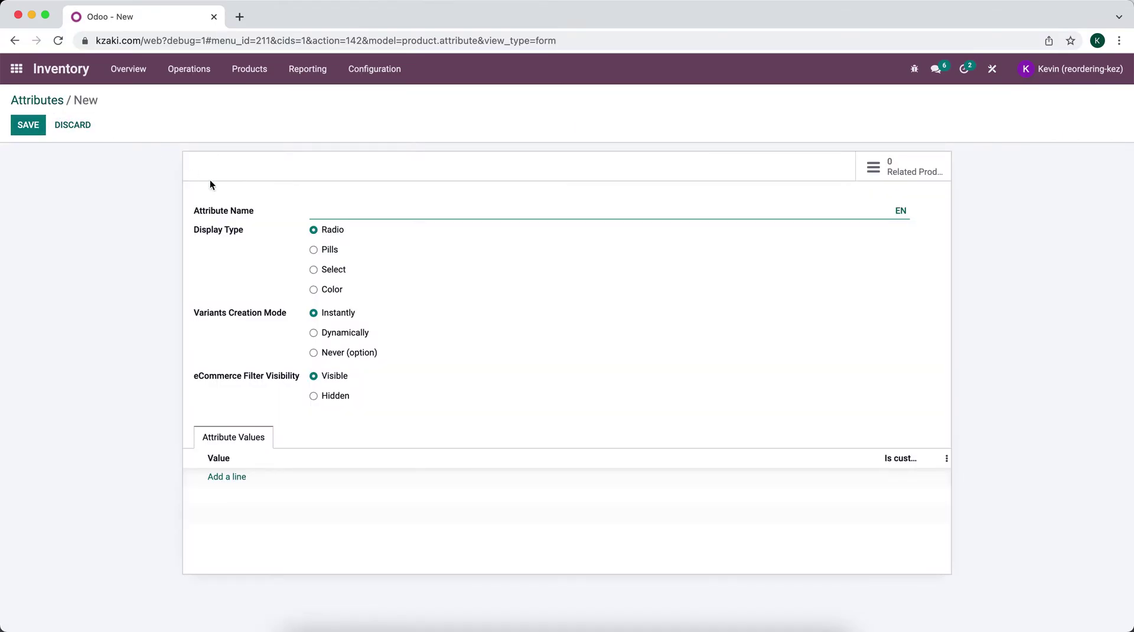
{"action": "type", "text": "Size"}
{"action": "left_click_drag", "start_coordinate": [317, 353], "coordinate": [378, 353]}
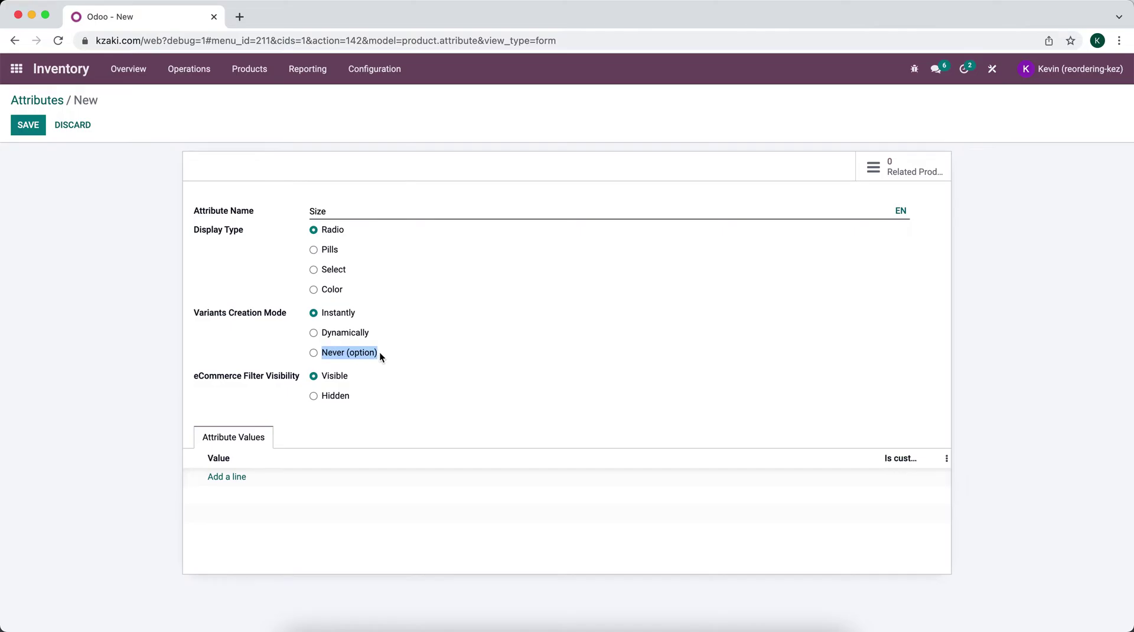
{"action": "left_click", "coordinate": [385, 352]}
Step: Add the values Small, Medium and Large to the Size attribute and widen the custom-value column to show its full heading
{"action": "left_click", "coordinate": [239, 478]}
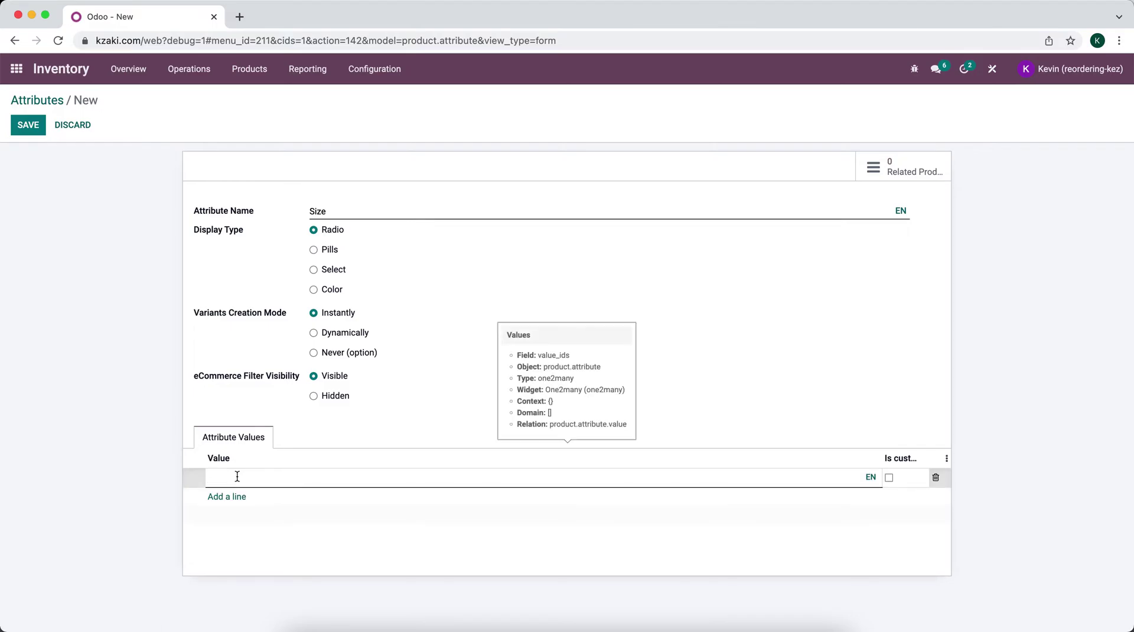
{"action": "type", "text": "Small"}
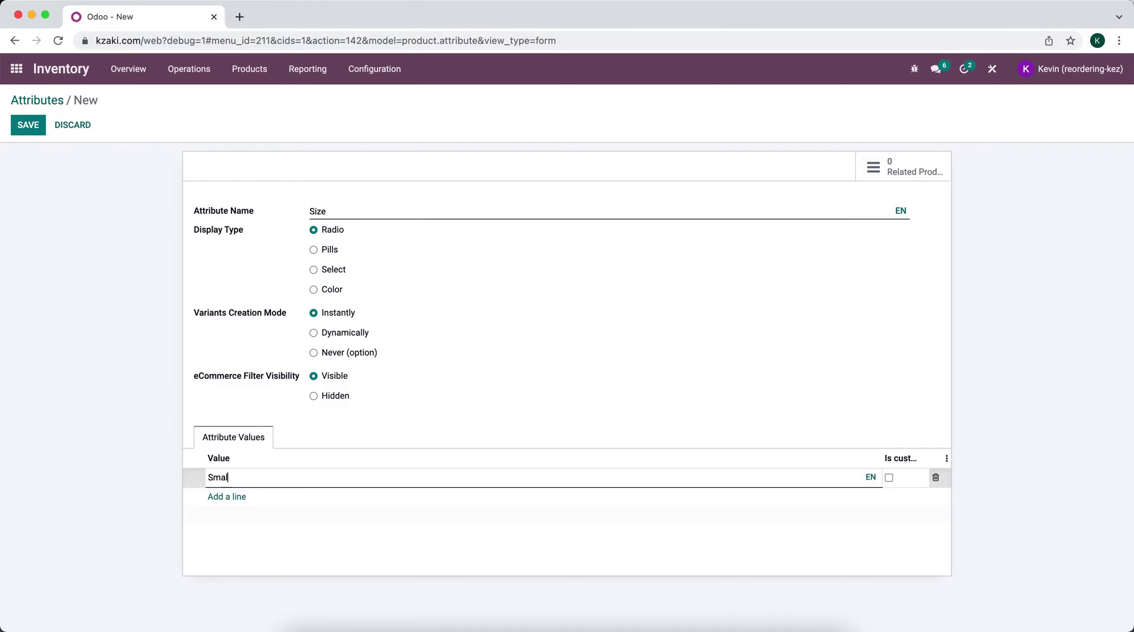
{"action": "left_click", "coordinate": [229, 497]}
{"action": "type", "text": "Medium"}
{"action": "left_click", "coordinate": [228, 515]}
{"action": "type", "text": "Large"}
{"action": "left_click", "coordinate": [334, 425]}
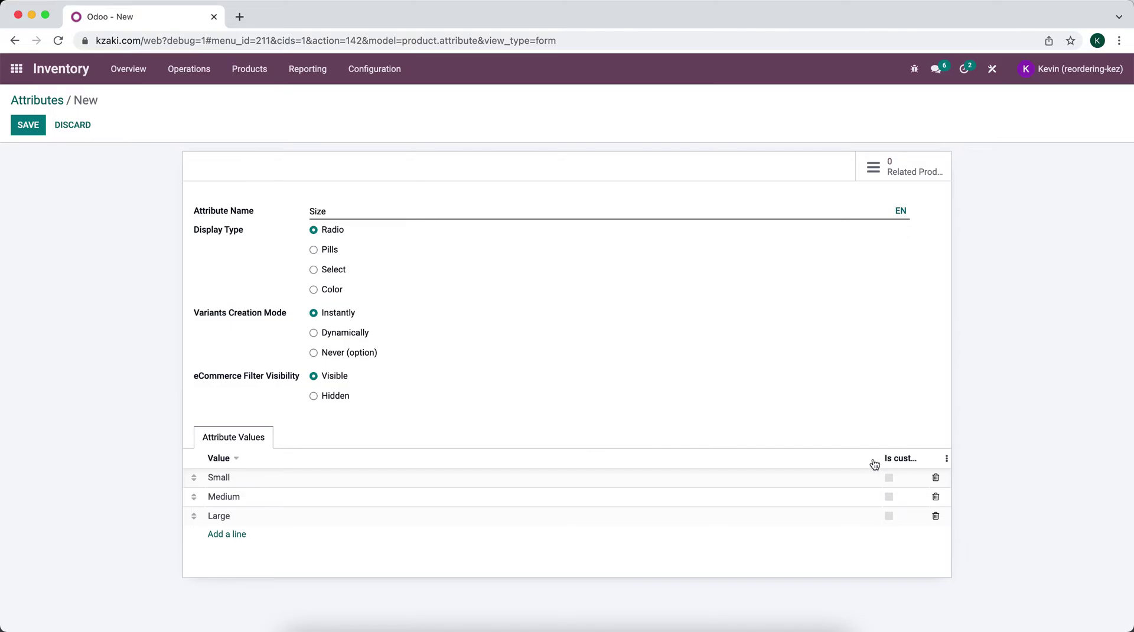
{"action": "left_click_drag", "start_coordinate": [878, 459], "coordinate": [847, 457]}
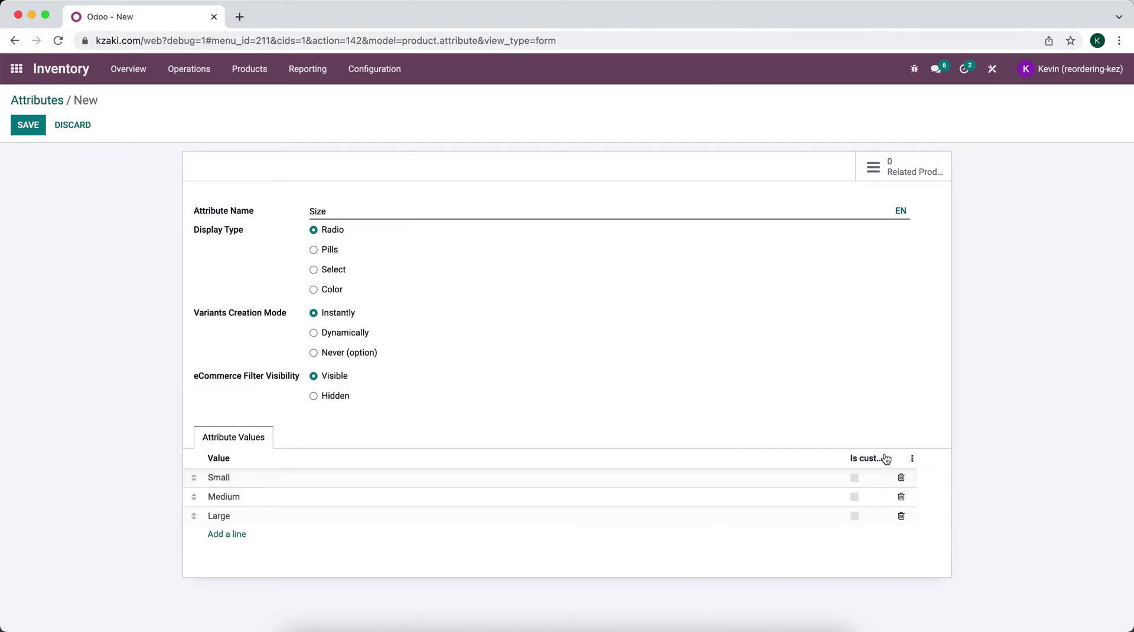
{"action": "left_click_drag", "start_coordinate": [905, 459], "coordinate": [924, 454]}
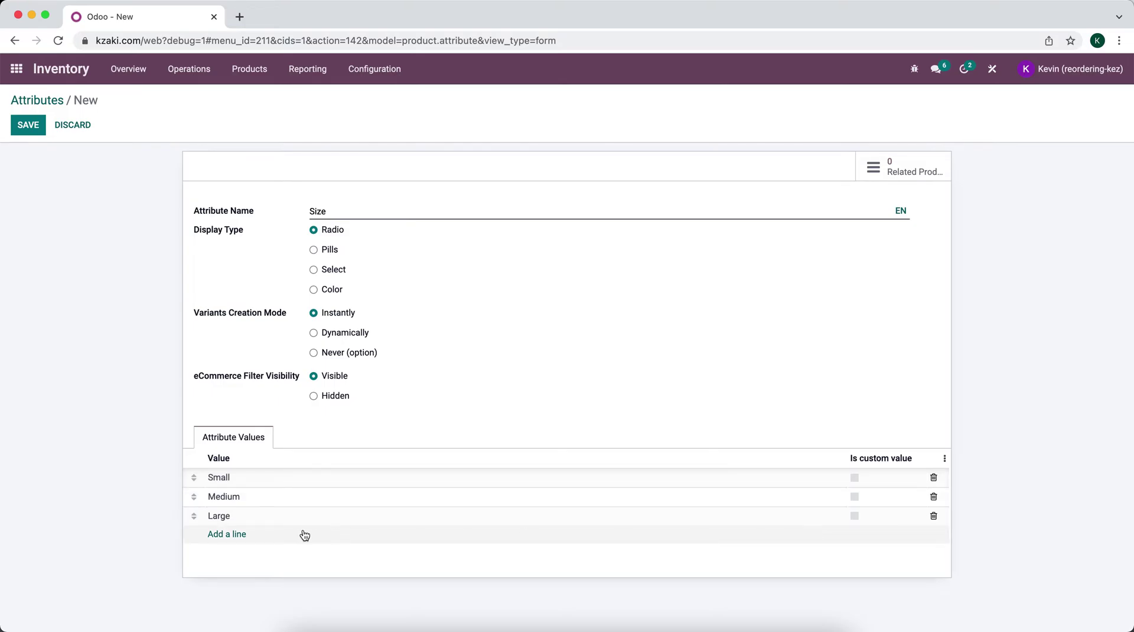
{"action": "left_click", "coordinate": [240, 535]}
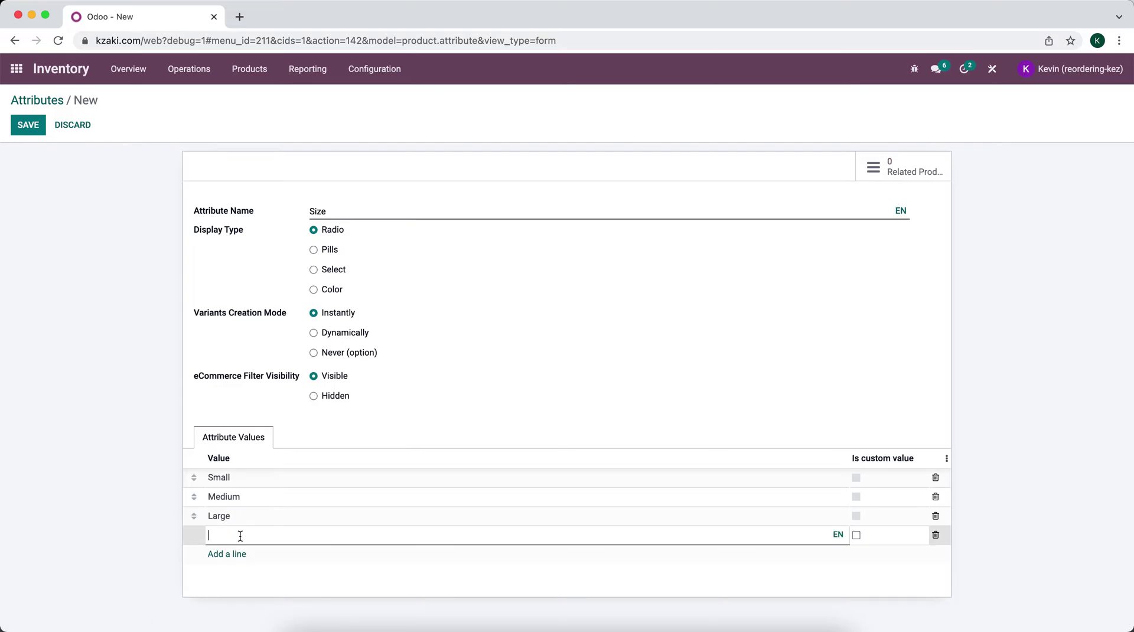
{"action": "type", "text": "Custom"}
{"action": "key", "text": "ctrl+a"}
{"action": "type", "text": "User defined"}
{"action": "key", "text": "ctrl+a"}
{"action": "key", "text": "BackSpace"}
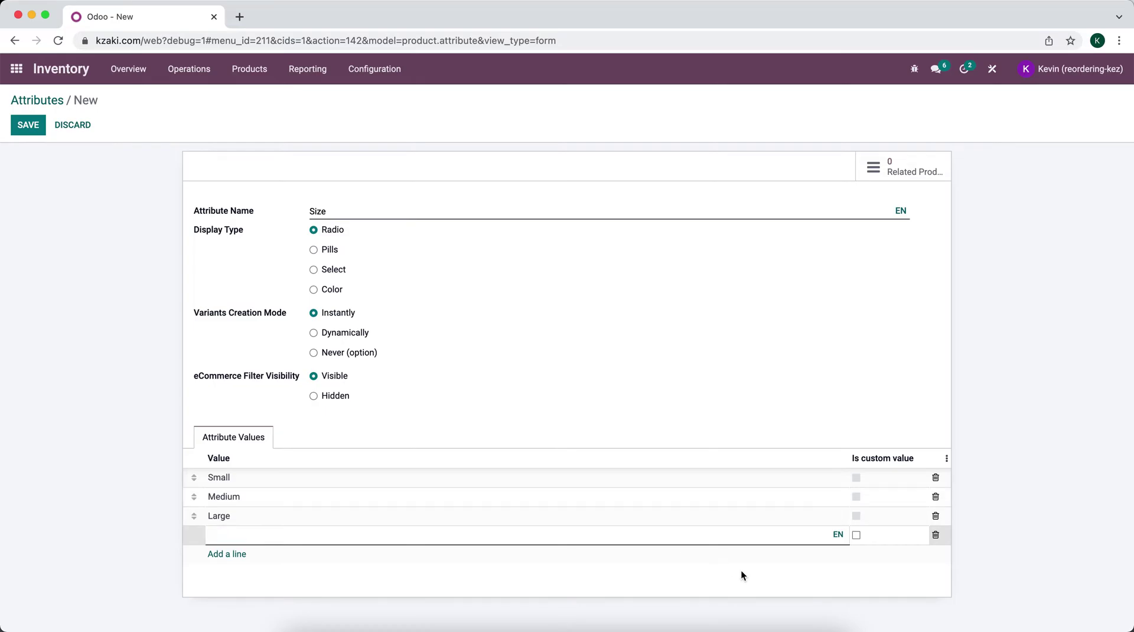
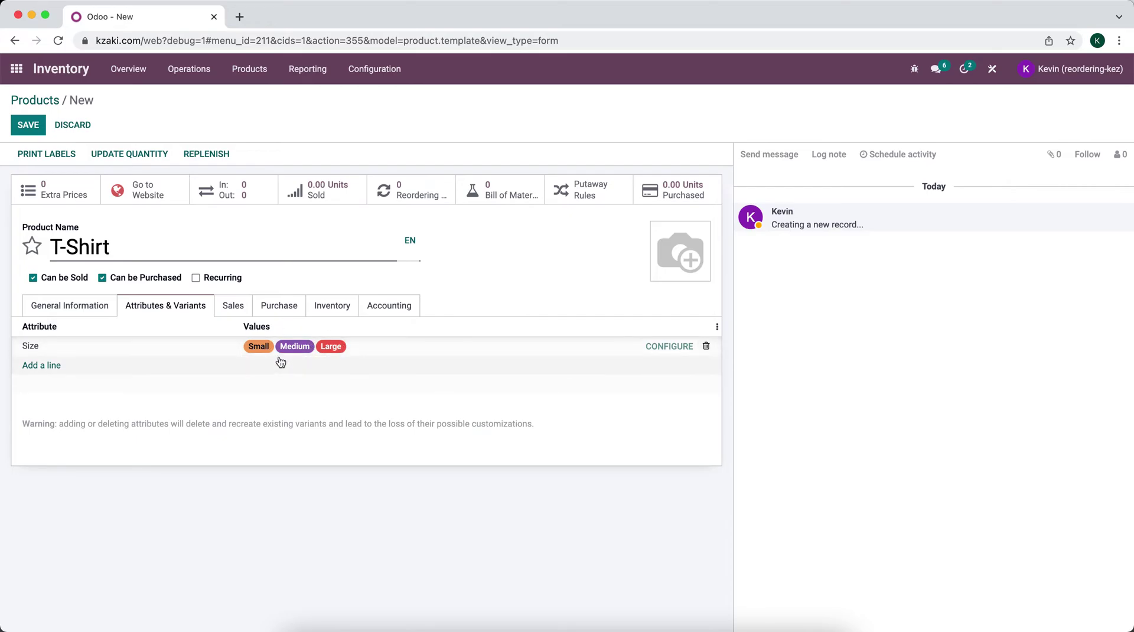
Step: Save the T-Shirt product with its size values and search the product variants for "T-shirt"
{"action": "left_click", "coordinate": [30, 126]}
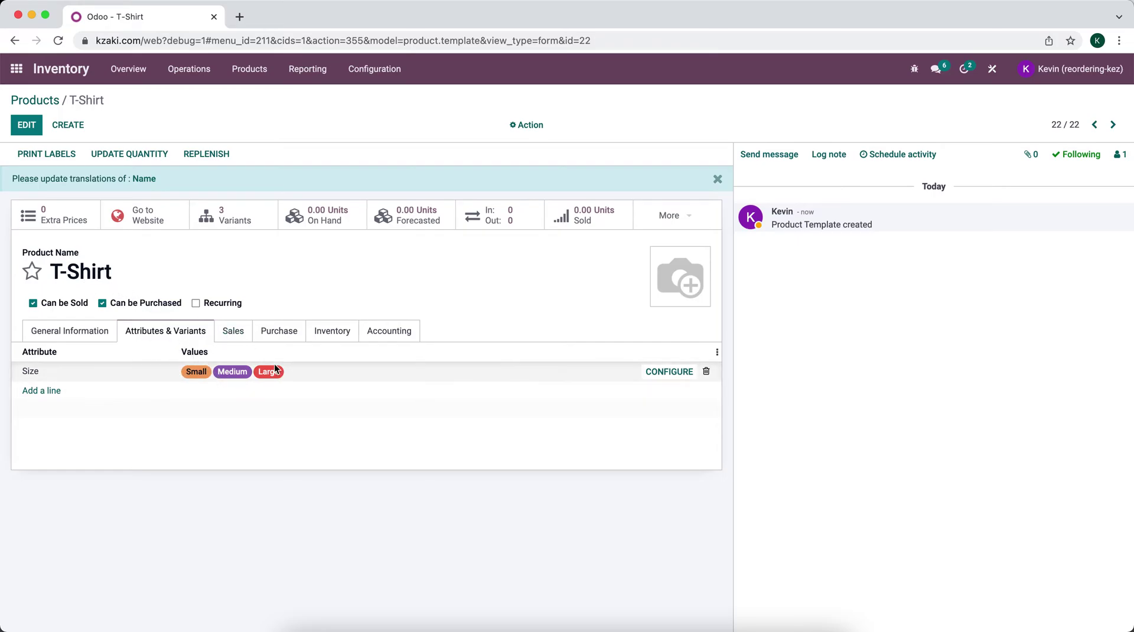
{"action": "left_click", "coordinate": [258, 69]}
{"action": "left_click", "coordinate": [254, 112]}
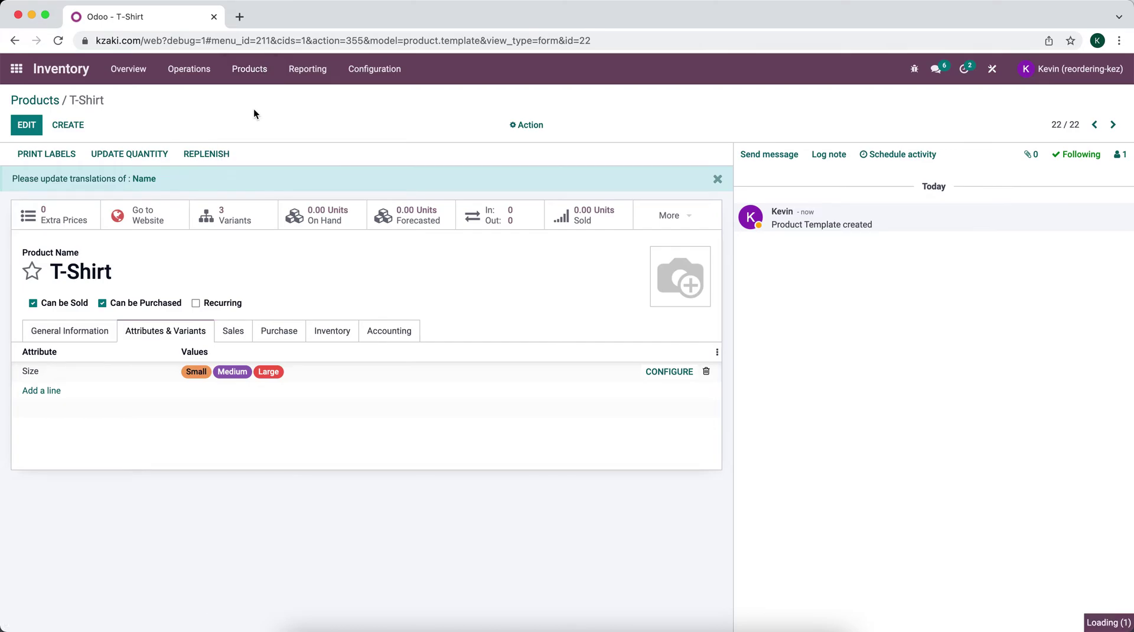
{"action": "type", "text": "T-shirt"}
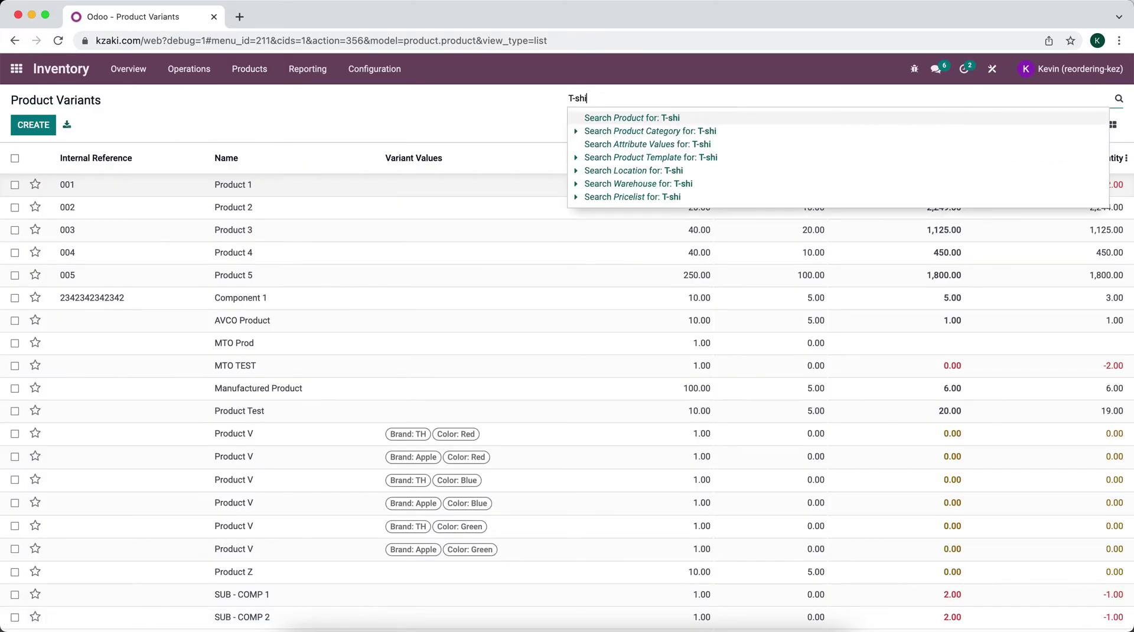
{"action": "key", "text": "Return"}
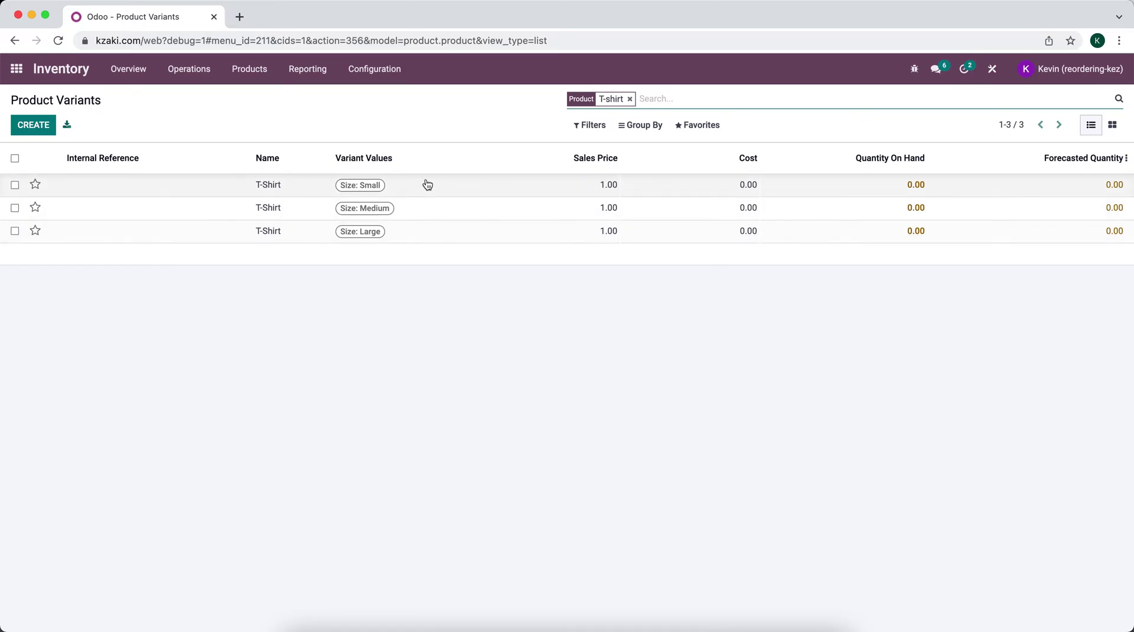
Step: Open the small T-Shirt variant for editing, examine its sales, purchase, inventory and general details including the sales price, and save it
{"action": "left_click", "coordinate": [427, 185]}
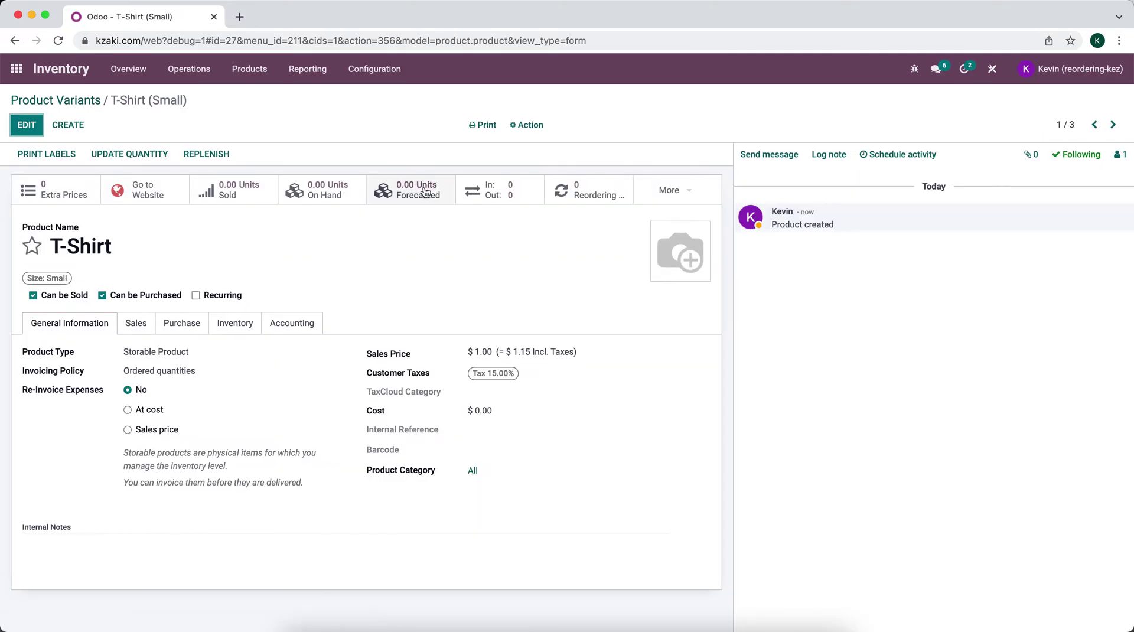
{"action": "left_click", "coordinate": [26, 125]}
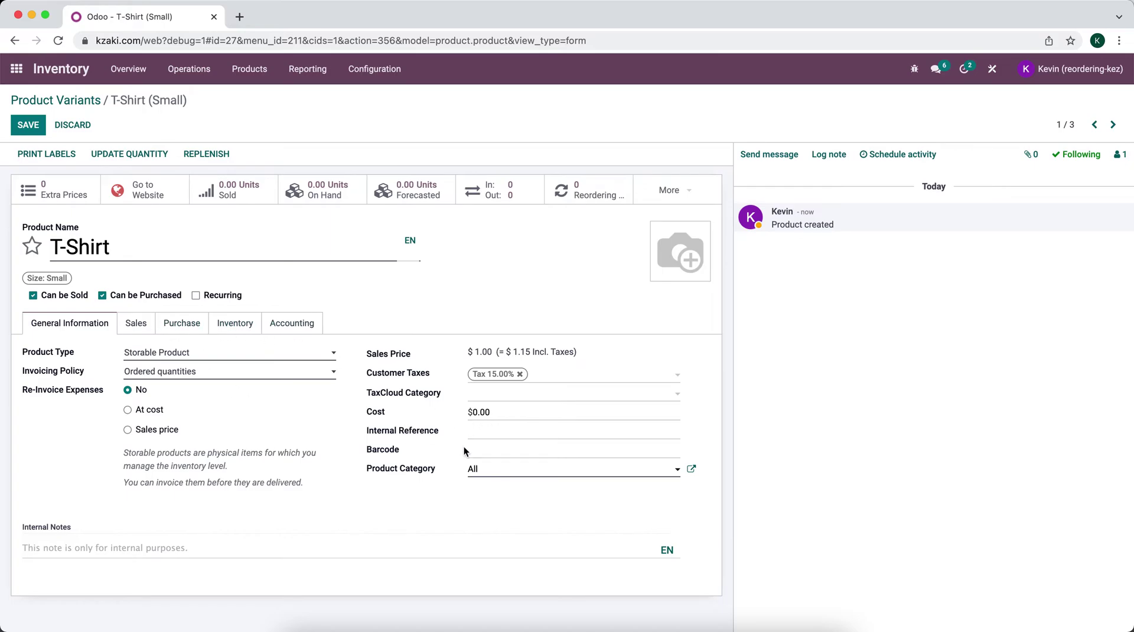
{"action": "left_click", "coordinate": [137, 323]}
{"action": "left_click", "coordinate": [181, 324]}
{"action": "left_click", "coordinate": [226, 323]}
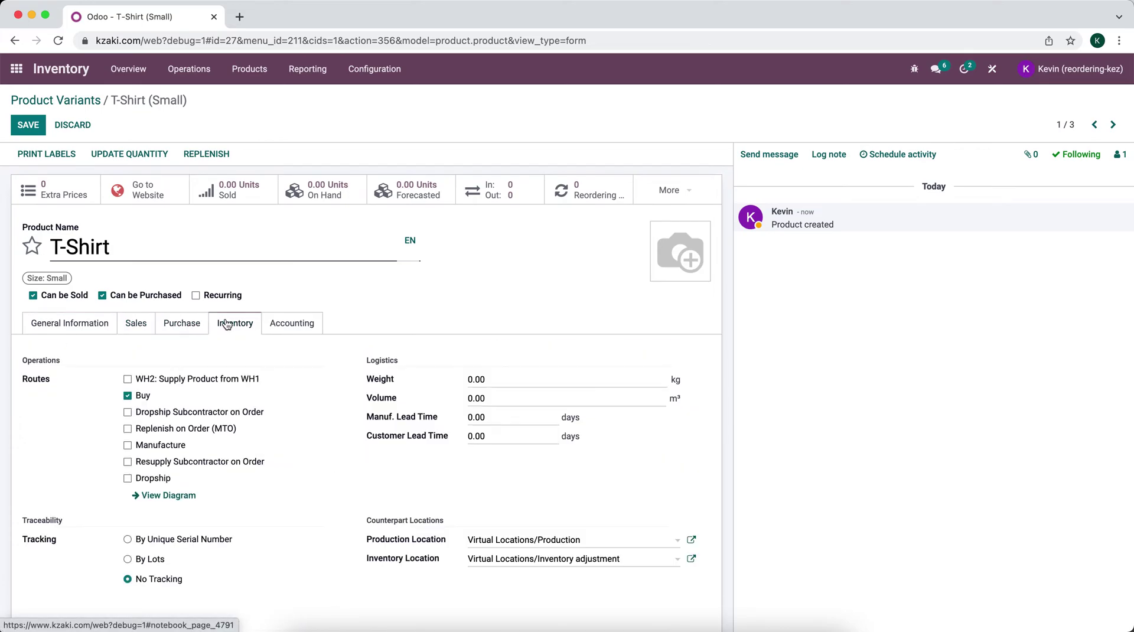
{"action": "left_click", "coordinate": [57, 326]}
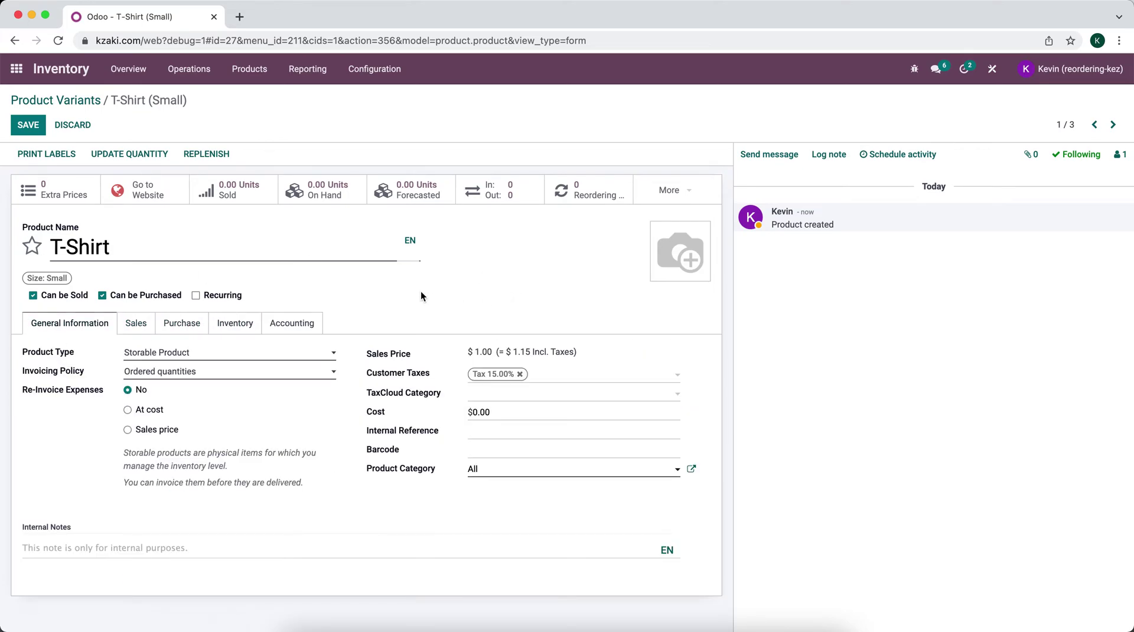
{"action": "left_click_drag", "start_coordinate": [382, 353], "coordinate": [430, 355]}
{"action": "left_click", "coordinate": [35, 133]}
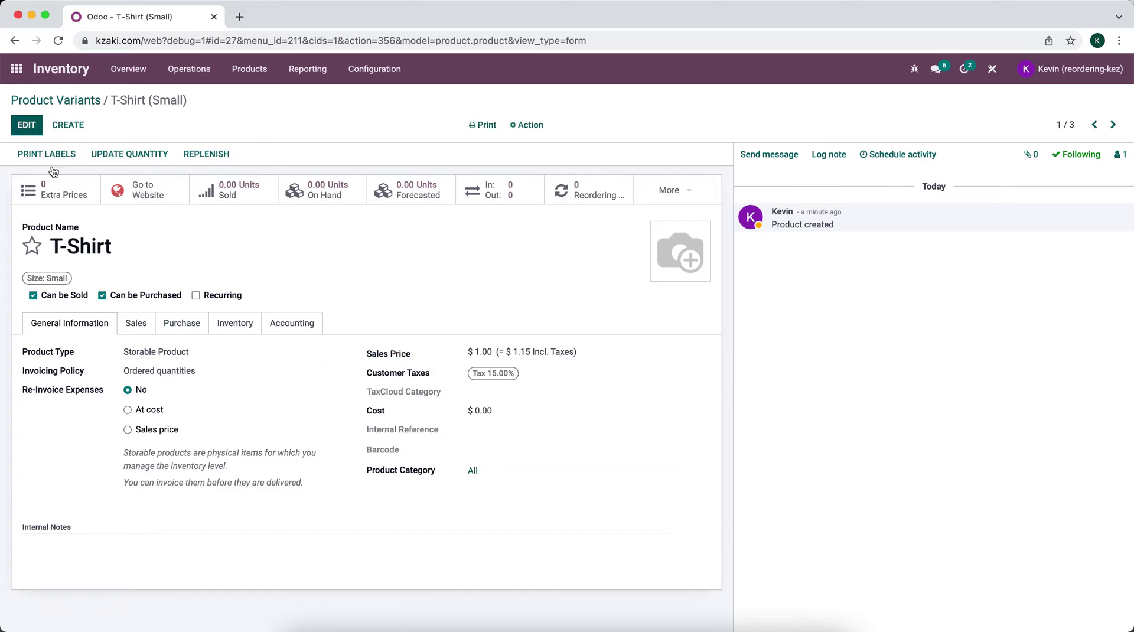
Step: Add an extra price rule of 10.00 on Public Pricelist (USD) for the small T-Shirt variant and return to the variant
{"action": "left_click", "coordinate": [69, 203]}
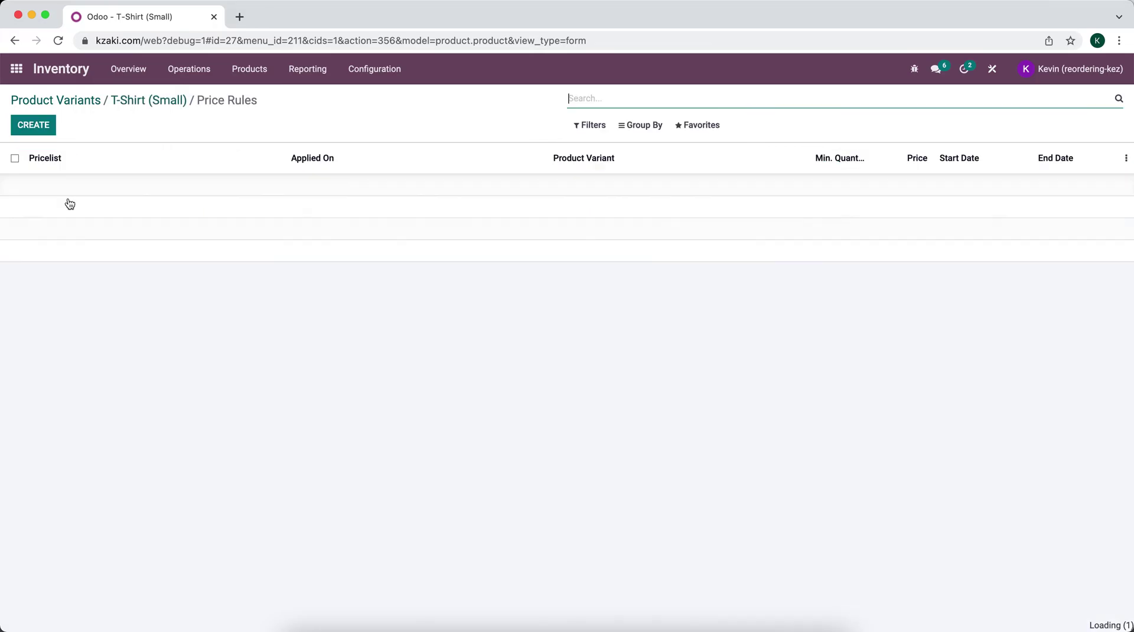
{"action": "left_click", "coordinate": [43, 131]}
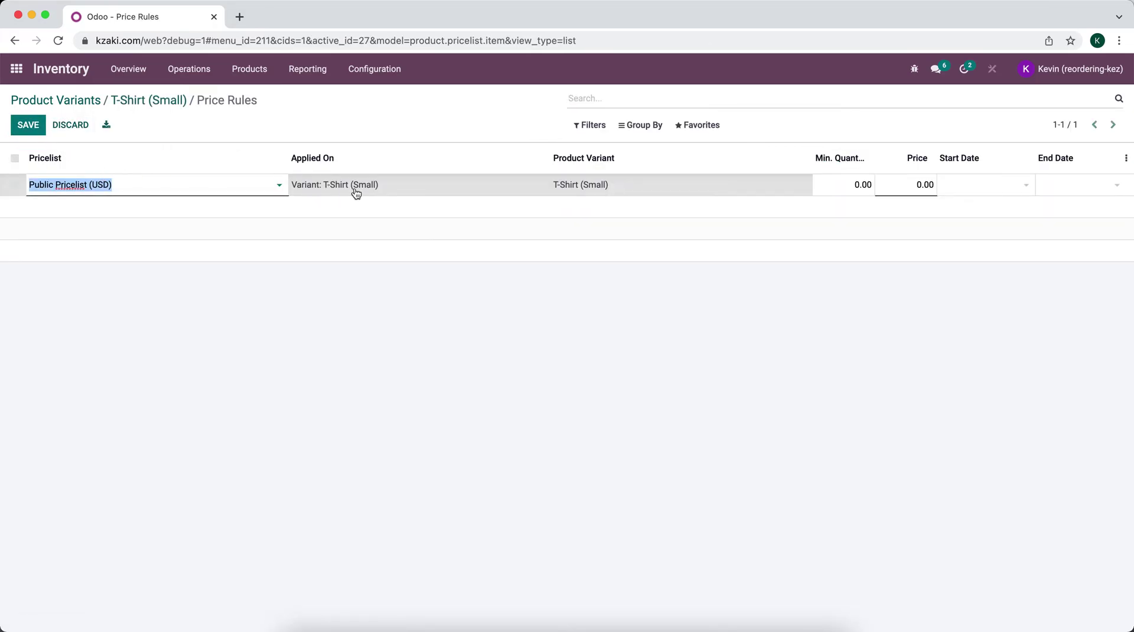
{"action": "left_click", "coordinate": [913, 185]}
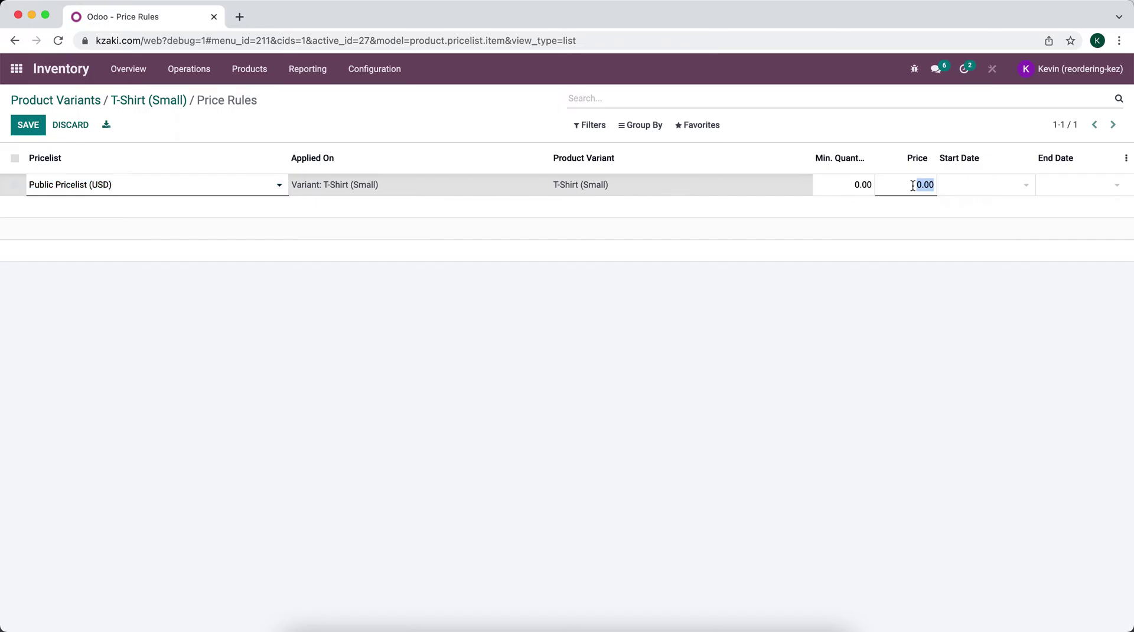
{"action": "type", "text": "10"}
{"action": "left_click", "coordinate": [392, 118]}
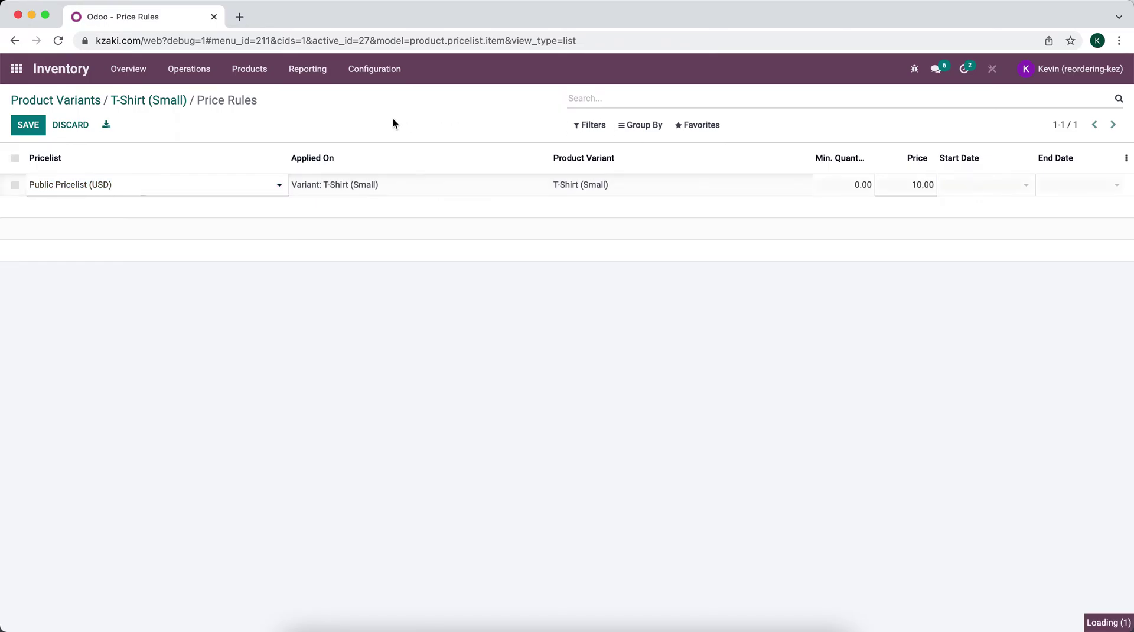
{"action": "left_click", "coordinate": [130, 101]}
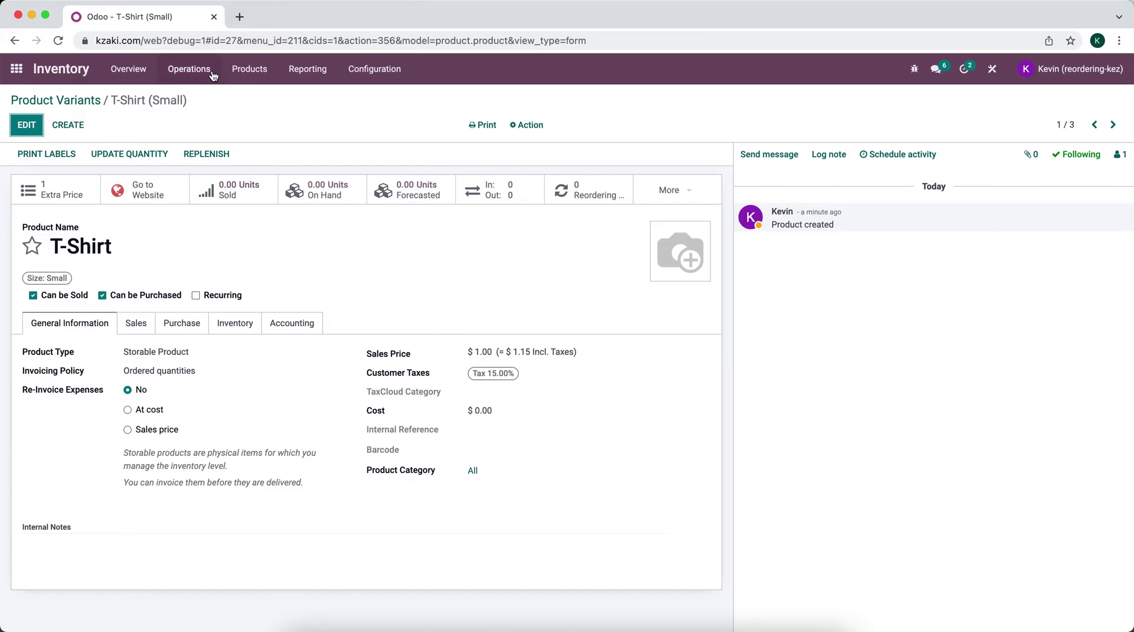
Step: Add an extra price rule of 15.00 on Public Pricelist (USD) for the medium T-Shirt variant and save it
{"action": "left_click", "coordinate": [80, 98]}
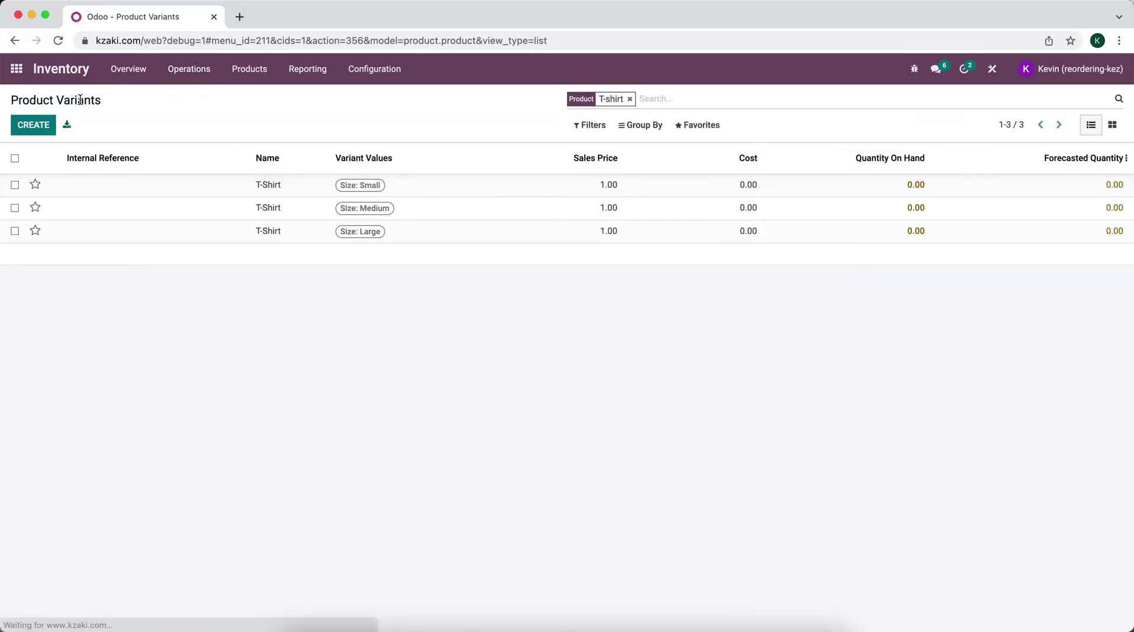
{"action": "left_click", "coordinate": [196, 212]}
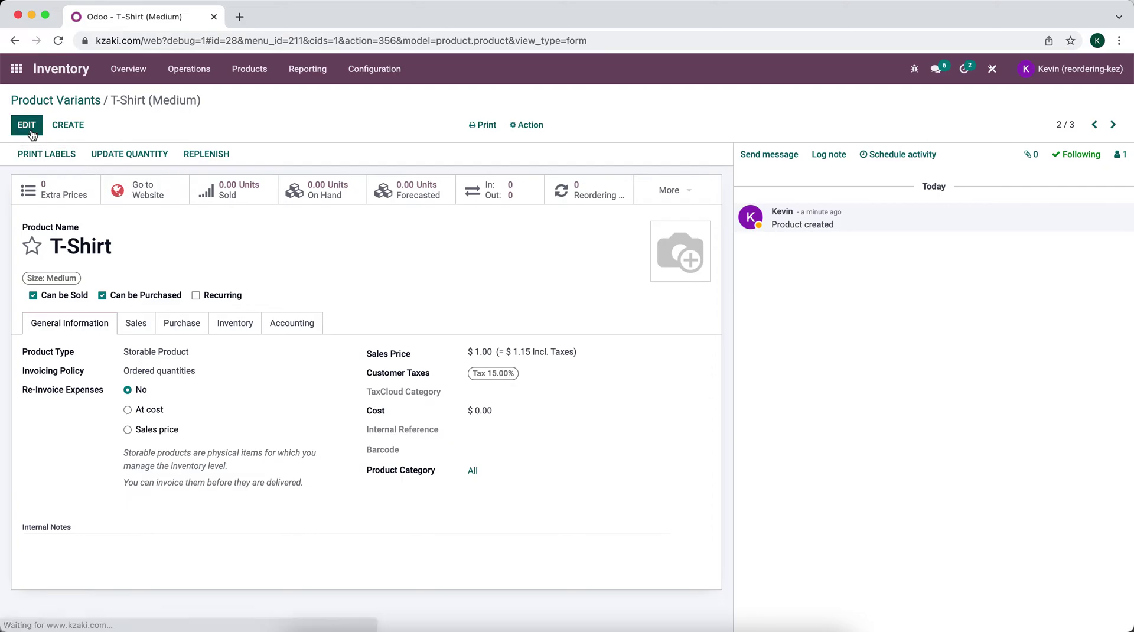
{"action": "left_click", "coordinate": [34, 128]}
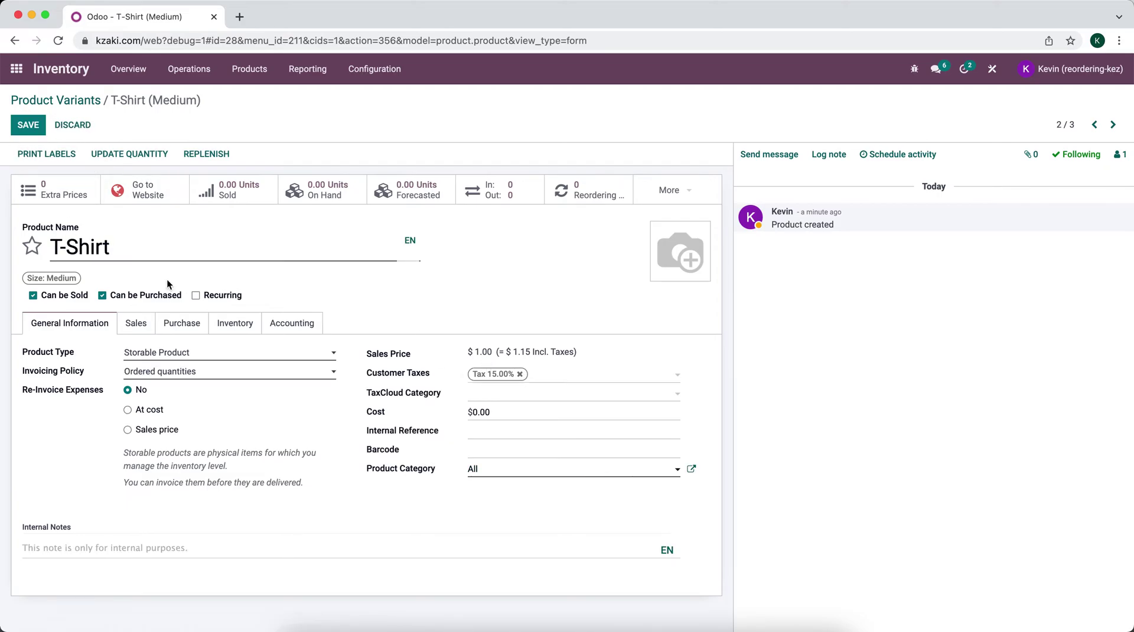
{"action": "left_click", "coordinate": [37, 200]}
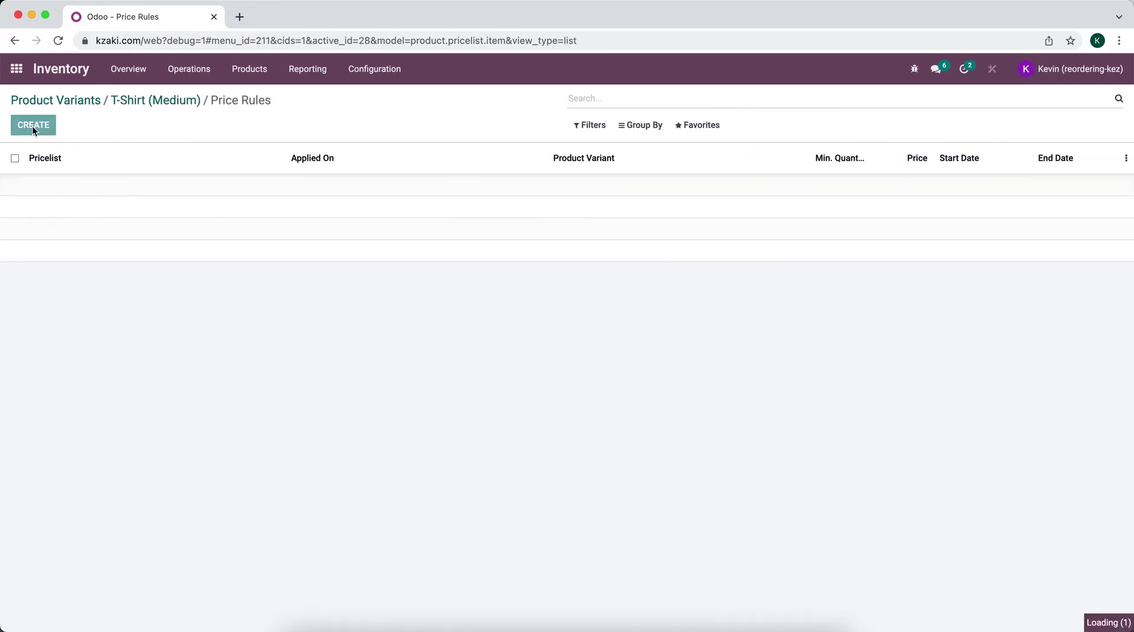
{"action": "left_click", "coordinate": [33, 125]}
{"action": "left_click", "coordinate": [900, 184]}
{"action": "type", "text": "15"}
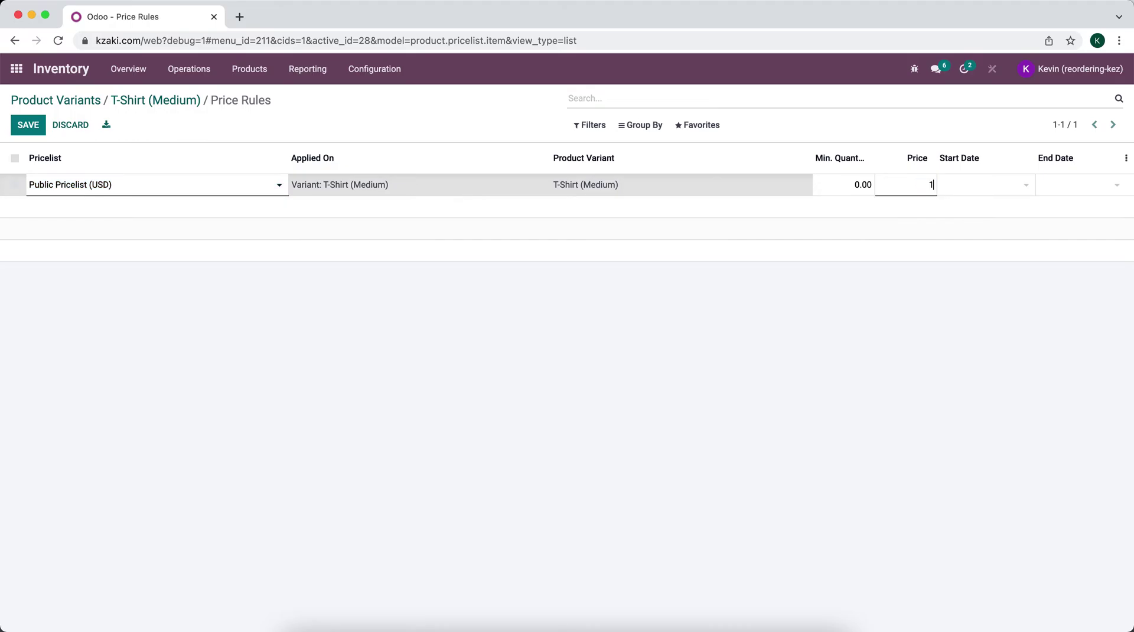
{"action": "left_click", "coordinate": [405, 283]}
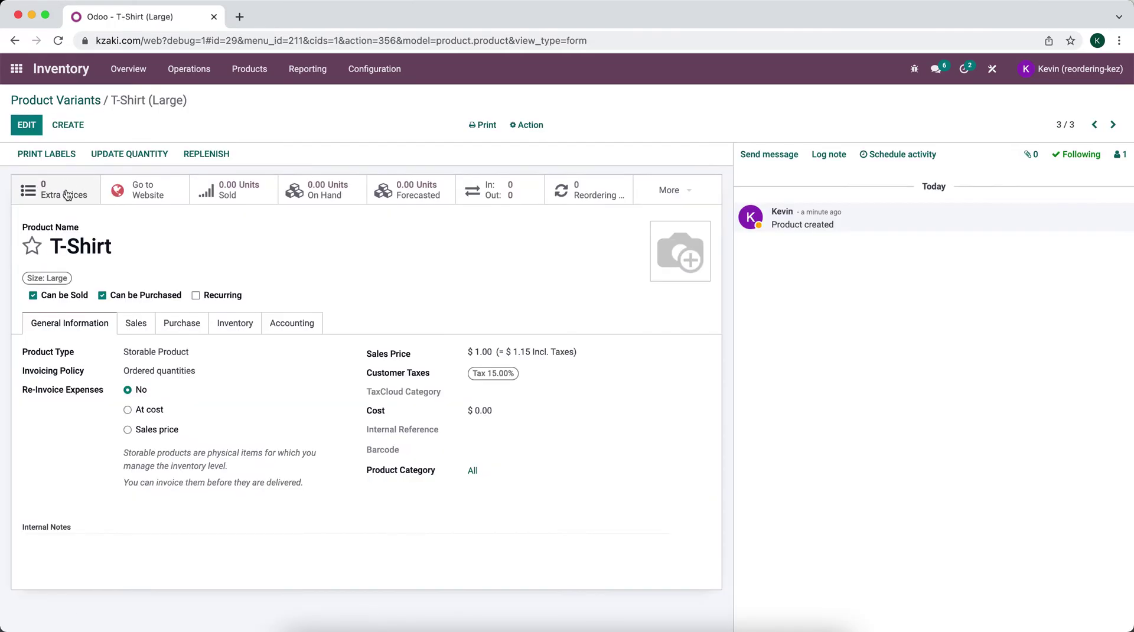
Step: Add an extra price rule of 20.00 on Public Pricelist (USD) for the large T-Shirt variant and return to the variants list
{"action": "left_click", "coordinate": [65, 190]}
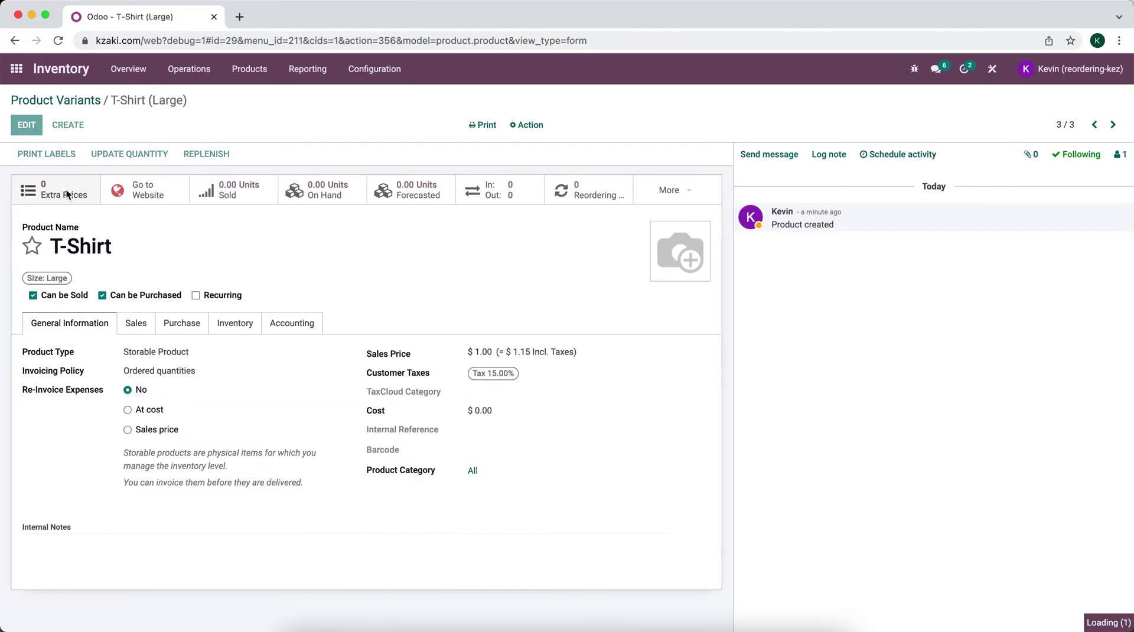
{"action": "left_click", "coordinate": [34, 125]}
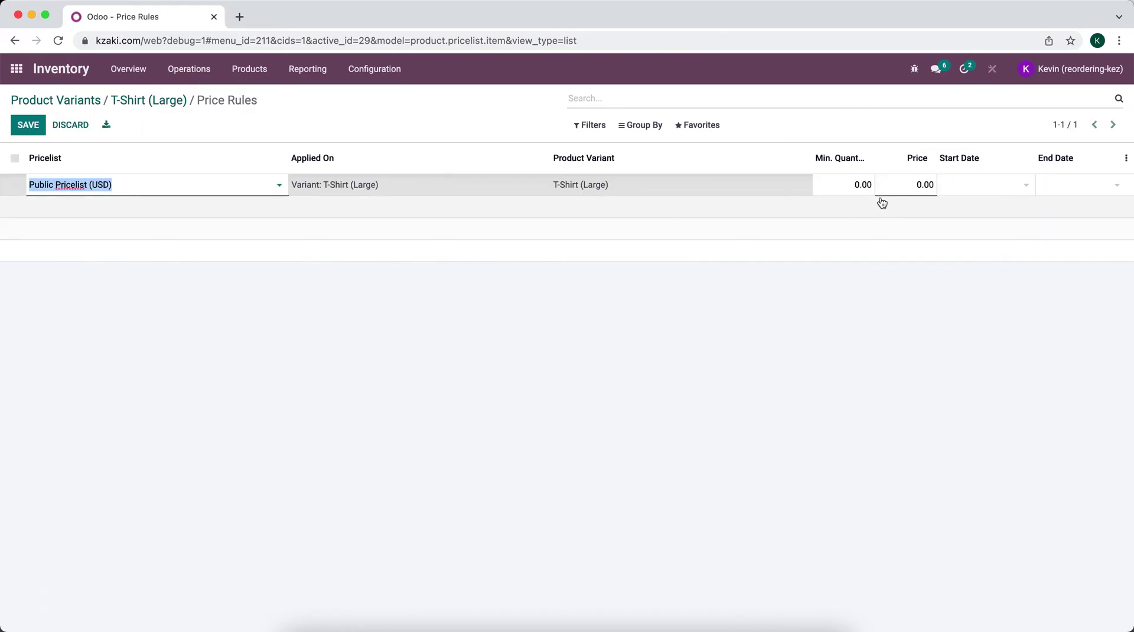
{"action": "left_click", "coordinate": [896, 184]}
{"action": "type", "text": "20"}
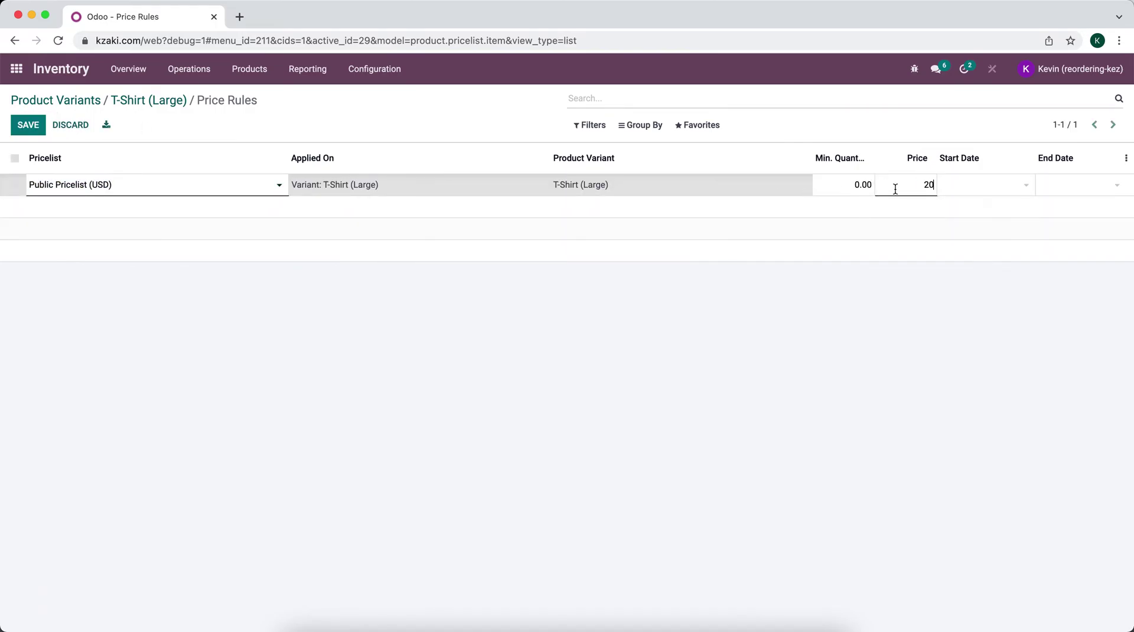
{"action": "left_click", "coordinate": [767, 334]}
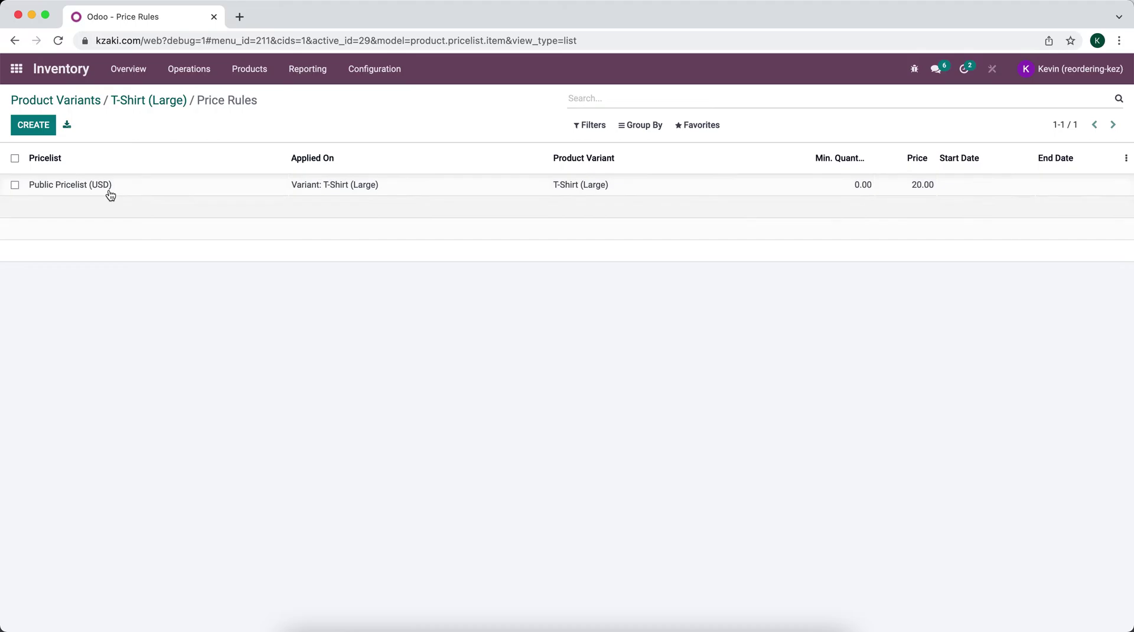
{"action": "left_click", "coordinate": [86, 104]}
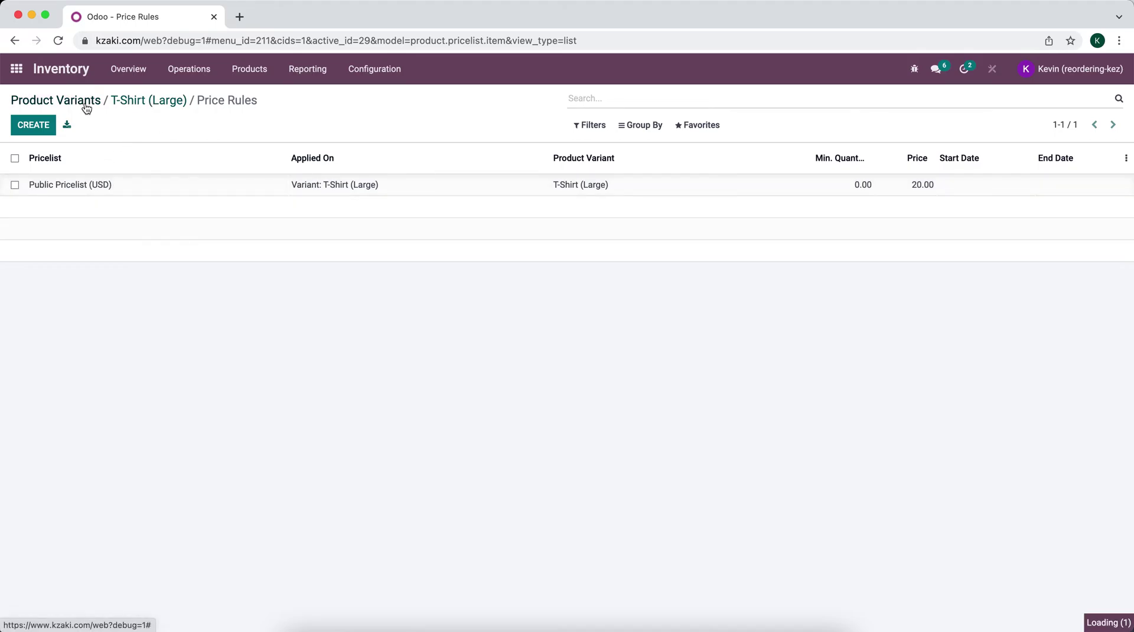
Step: Open the main T-Shirt product, review the extra price rules of all its variants and return to the product
{"action": "left_click", "coordinate": [193, 69]}
{"action": "mouse_move", "coordinate": [237, 70]}
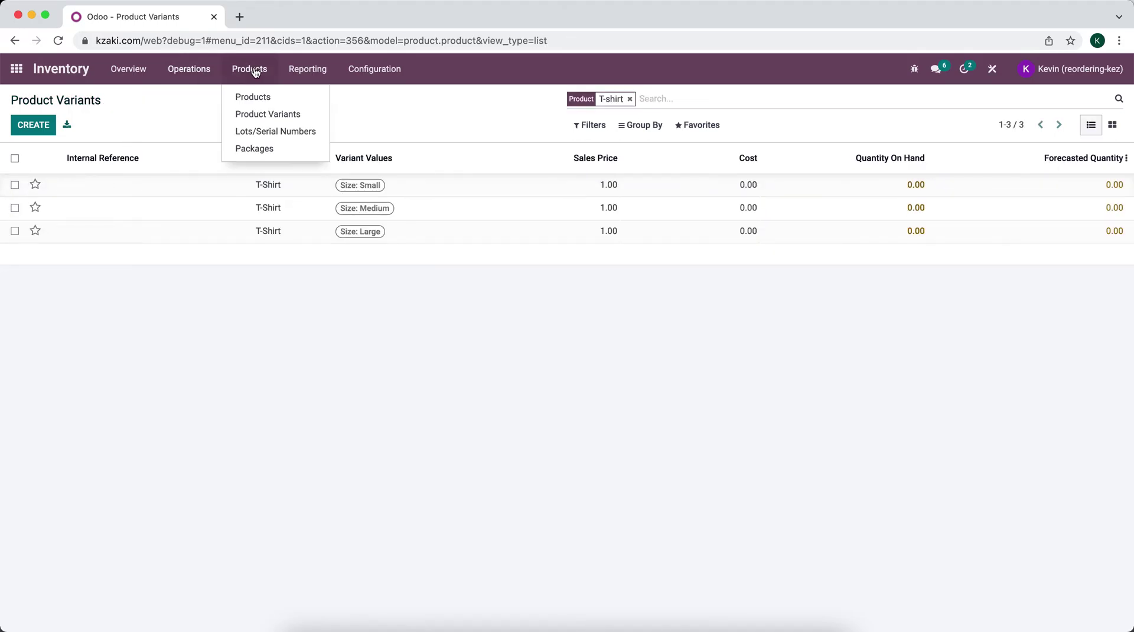
{"action": "left_click", "coordinate": [254, 97]}
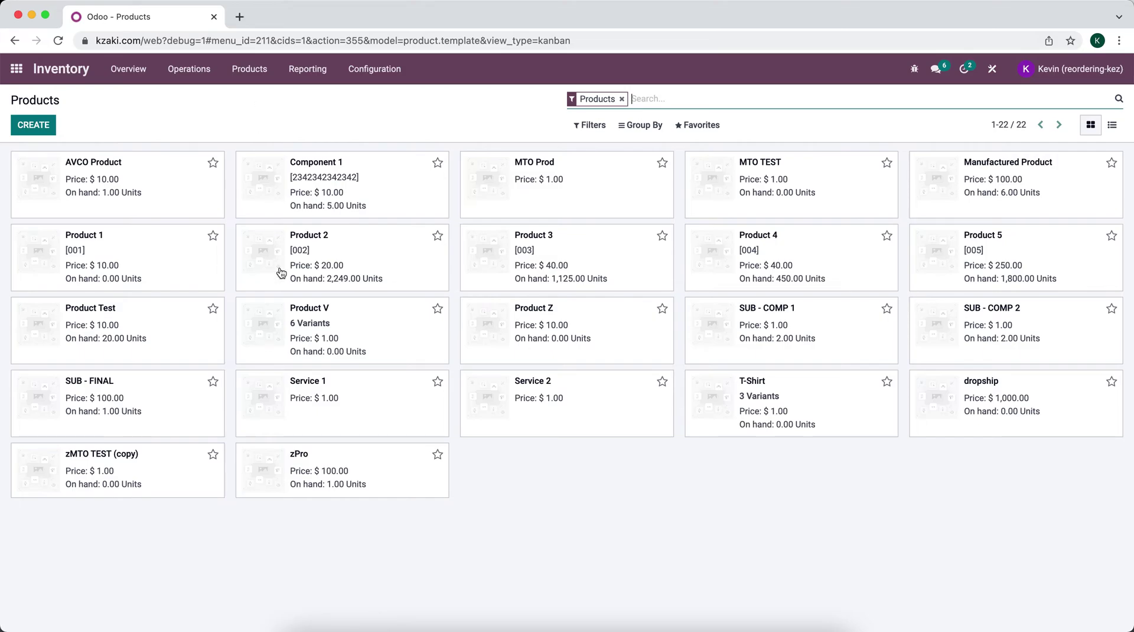
{"action": "left_click", "coordinate": [853, 425]}
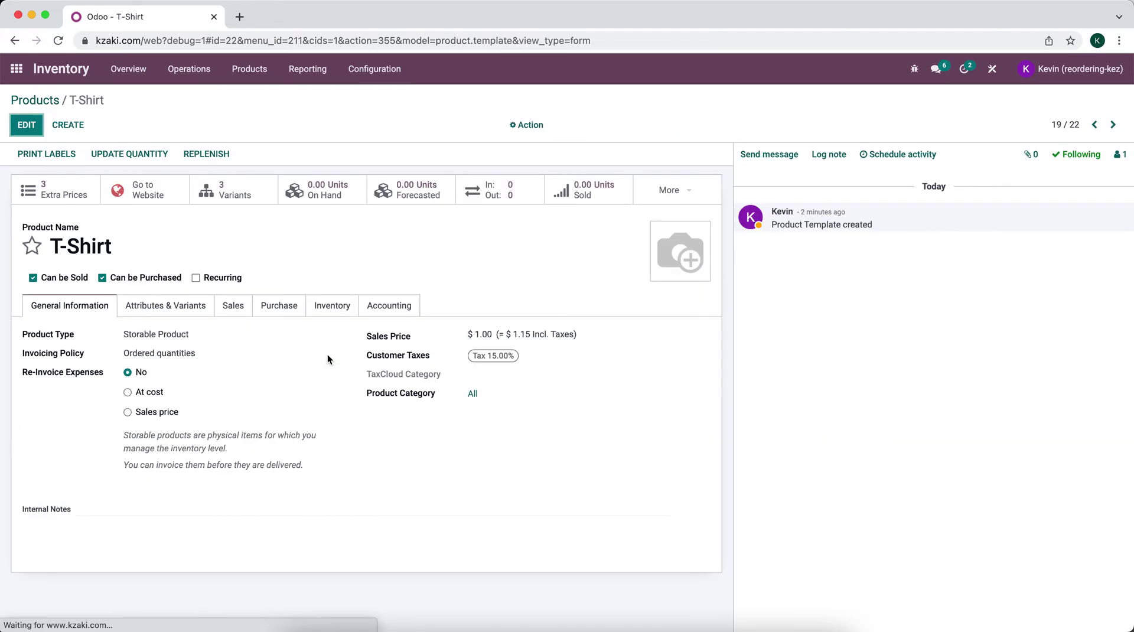
{"action": "left_click", "coordinate": [56, 198]}
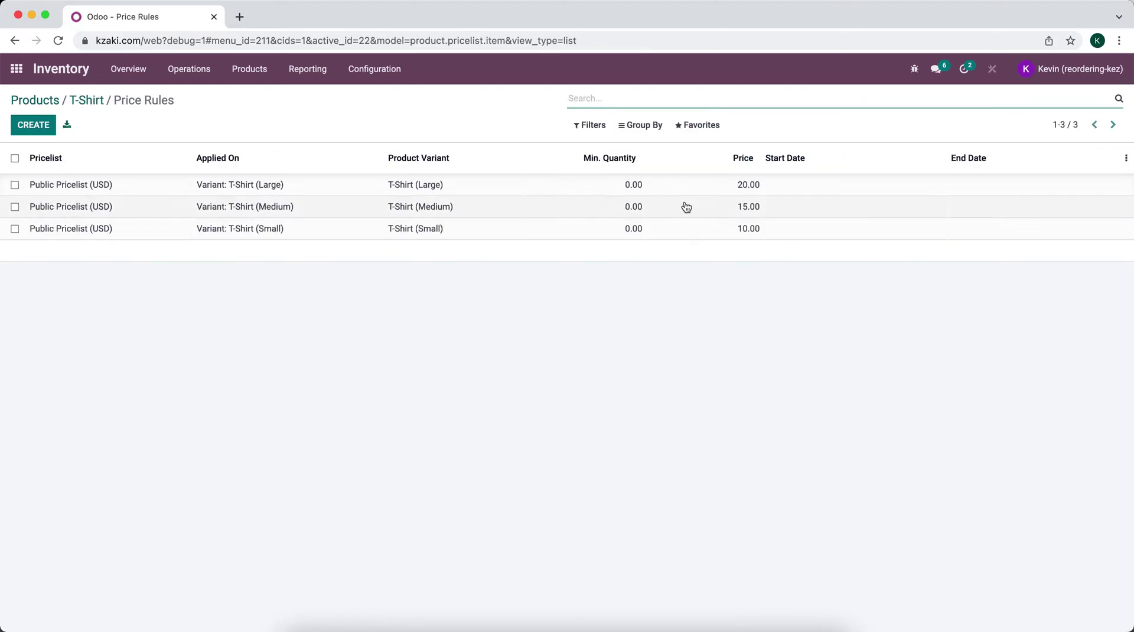
{"action": "left_click", "coordinate": [90, 103]}
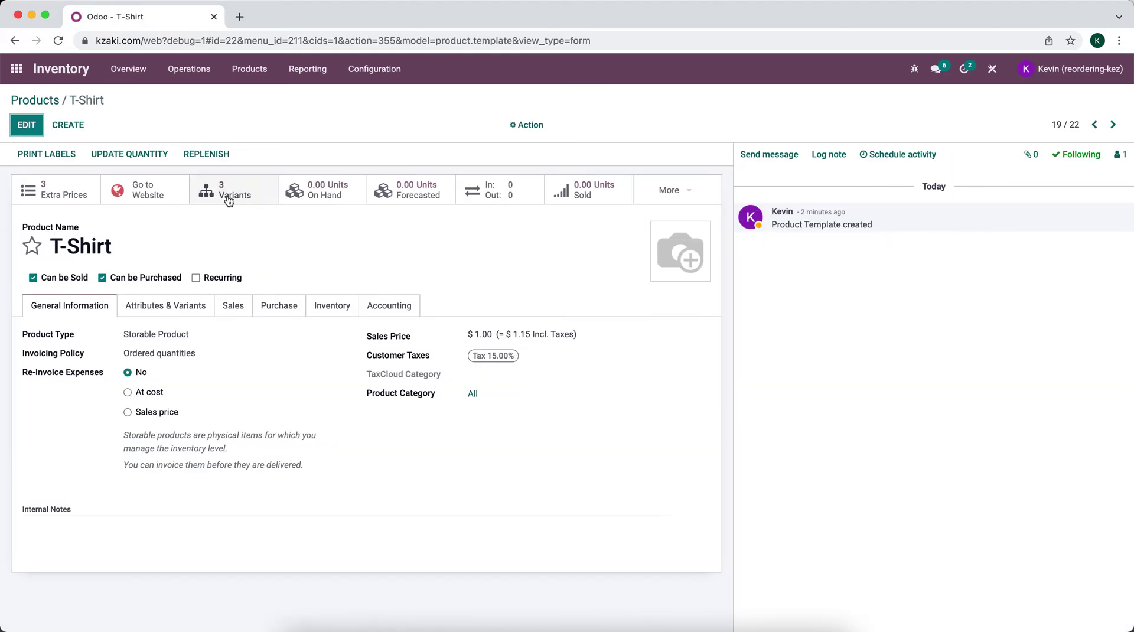
Step: Open the small variant from the T-Shirt product, examine its editable codes, logistics and pricing fields, and return to the product
{"action": "left_click", "coordinate": [229, 199]}
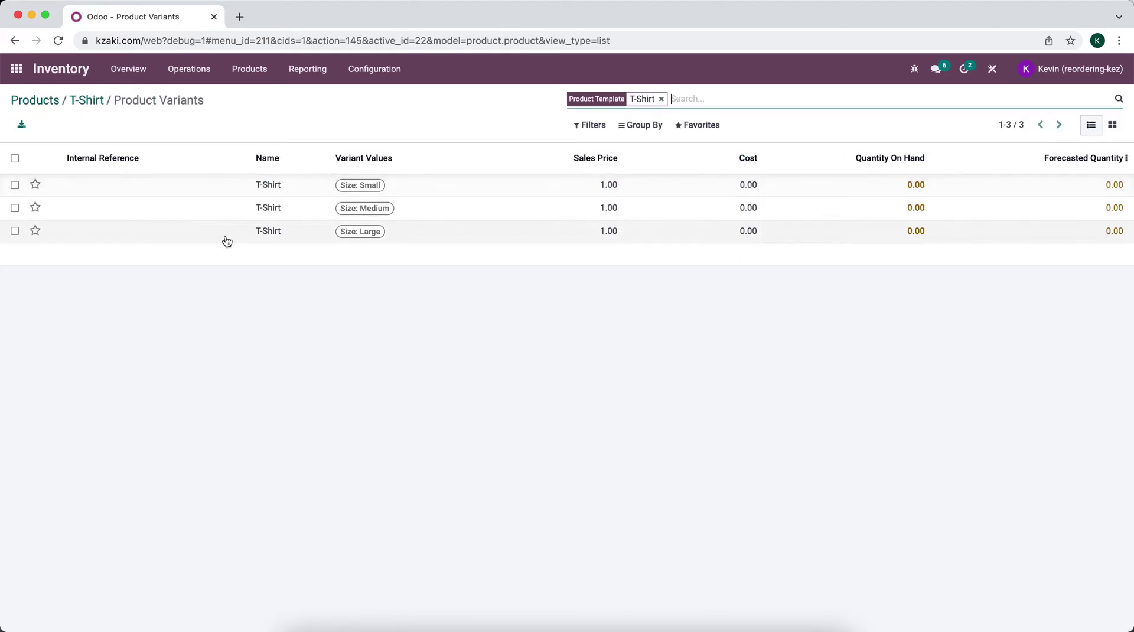
{"action": "left_click", "coordinate": [223, 190]}
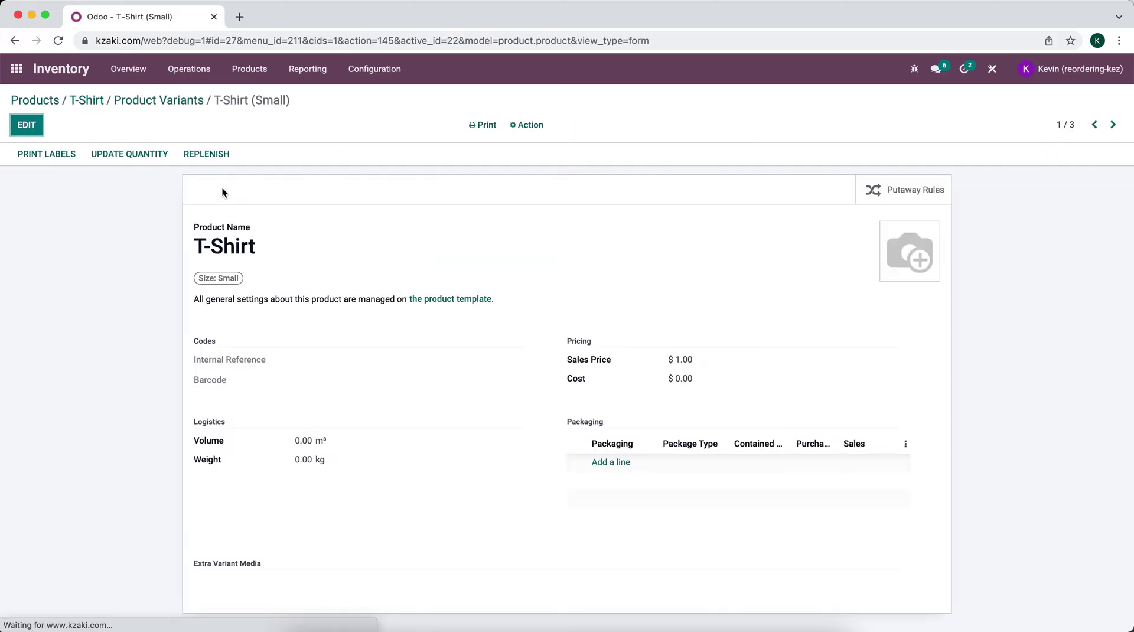
{"action": "left_click", "coordinate": [27, 125]}
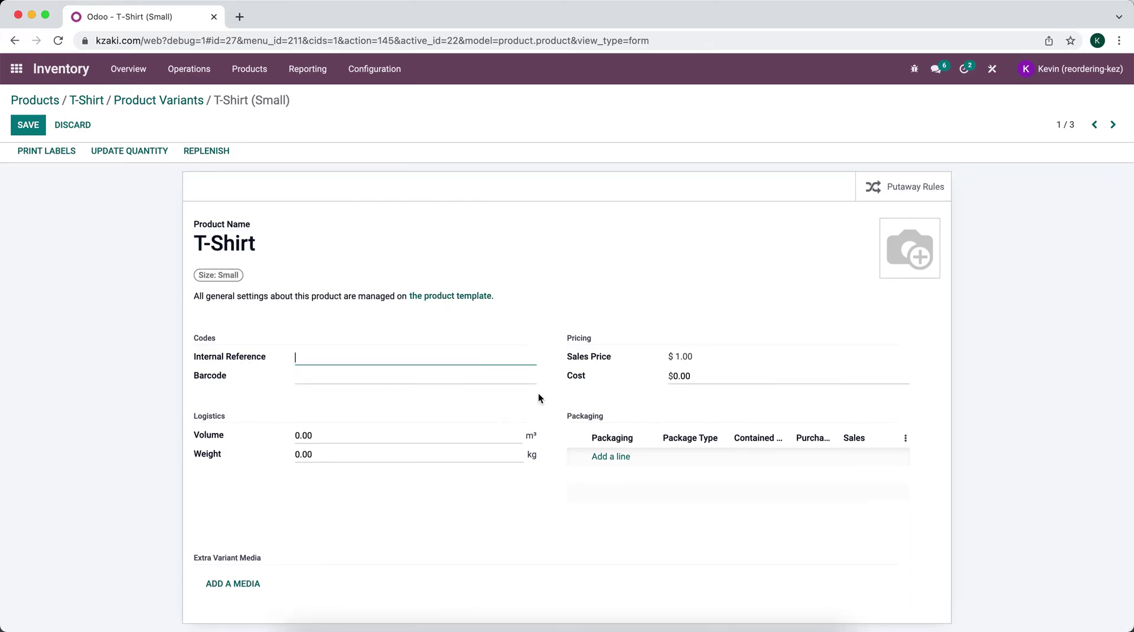
{"action": "mouse_move", "coordinate": [577, 379]}
{"action": "left_click", "coordinate": [28, 125]}
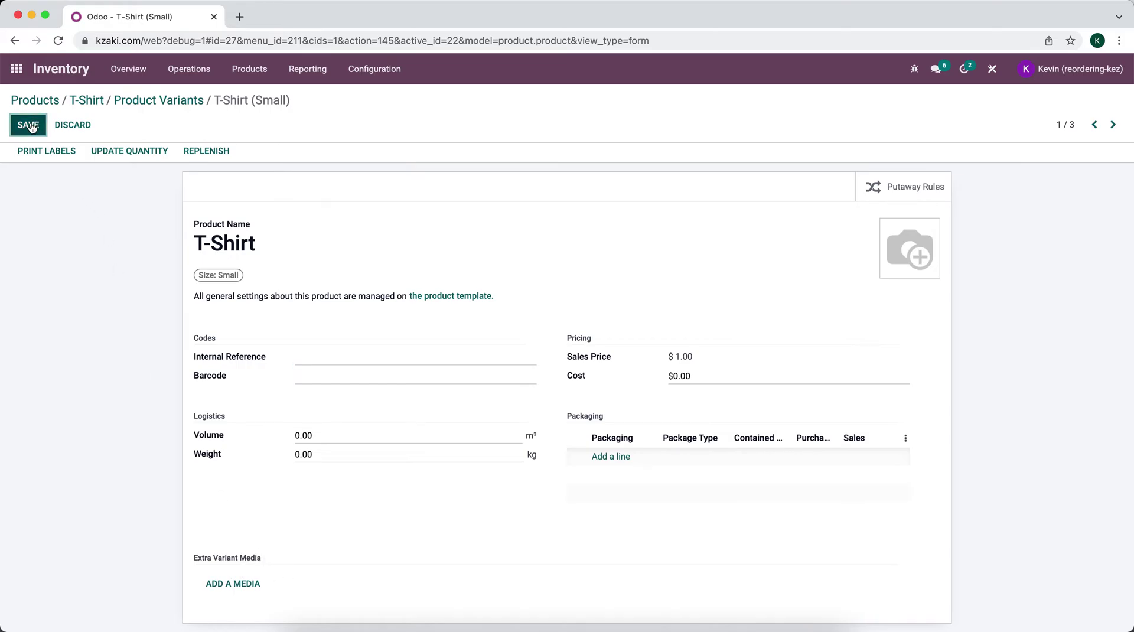
{"action": "left_click", "coordinate": [100, 105]}
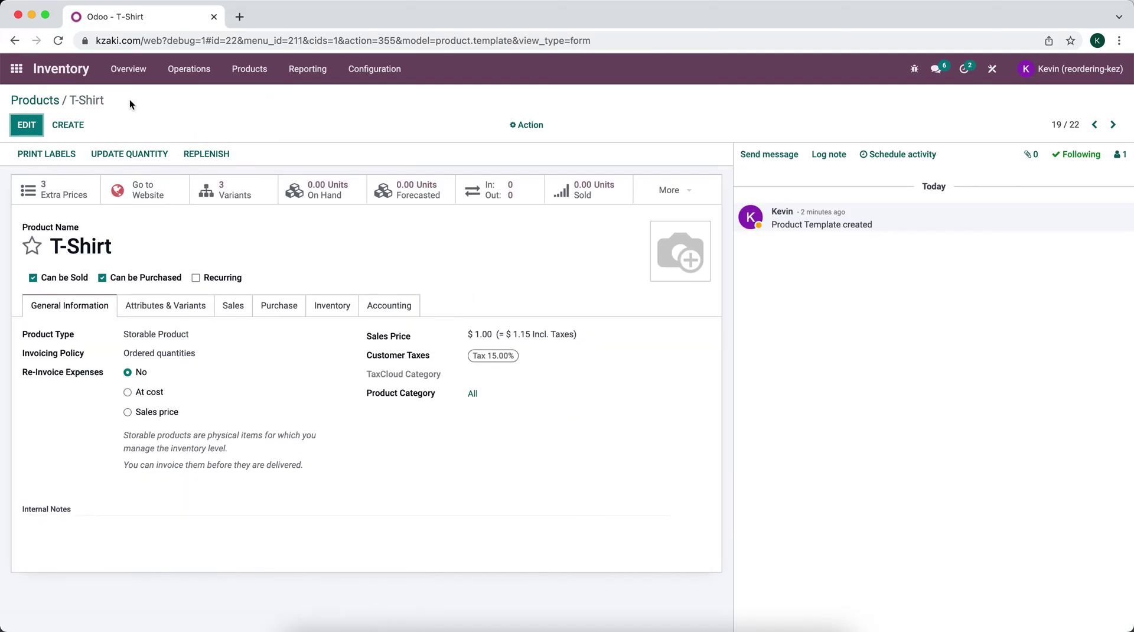
Step: Create a new sales quotation in the Sales app for Customer 1
{"action": "left_click", "coordinate": [23, 76]}
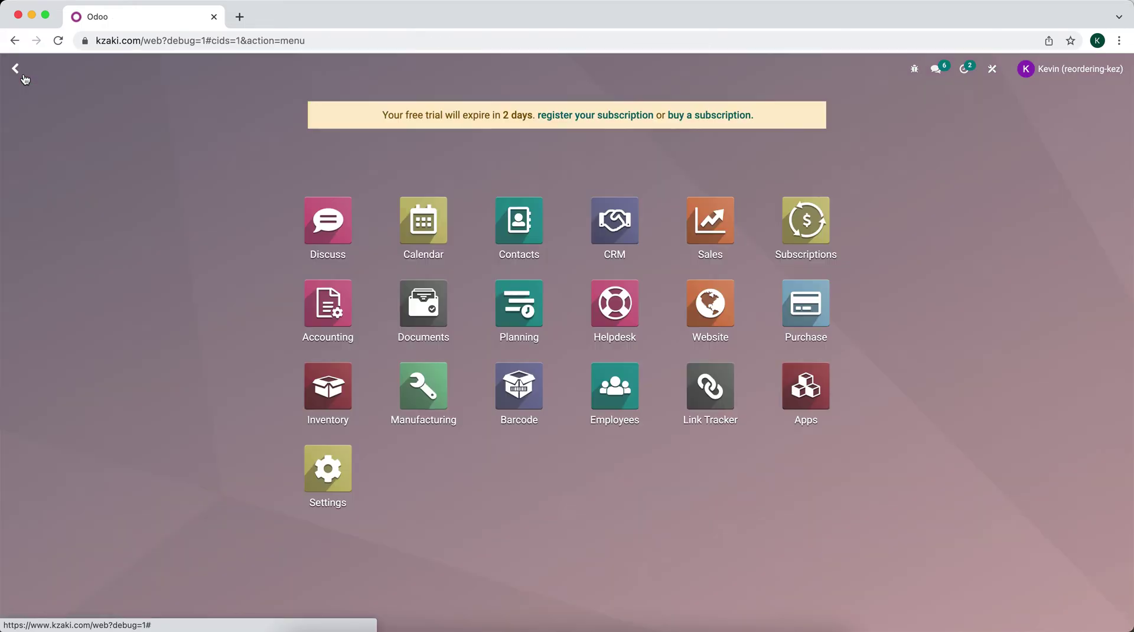
{"action": "left_click", "coordinate": [694, 210]}
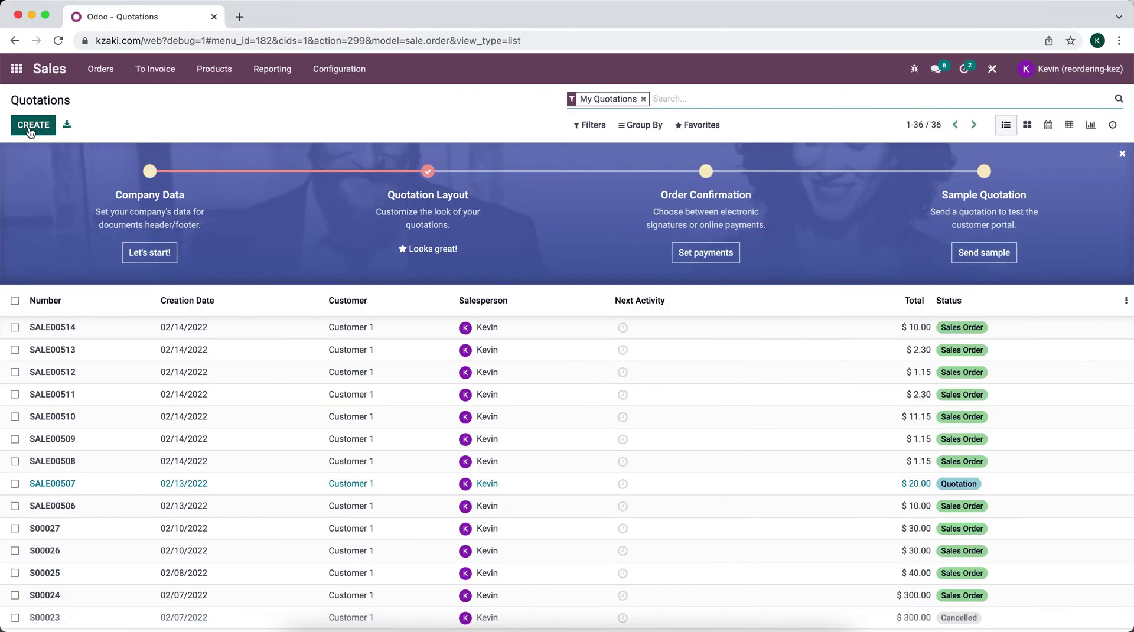
{"action": "left_click", "coordinate": [34, 122]}
{"action": "left_click", "coordinate": [279, 270]}
{"action": "left_click", "coordinate": [264, 290]}
Step: Add an order line for T-Shirt (Small) to the quotation
{"action": "left_click", "coordinate": [38, 426]}
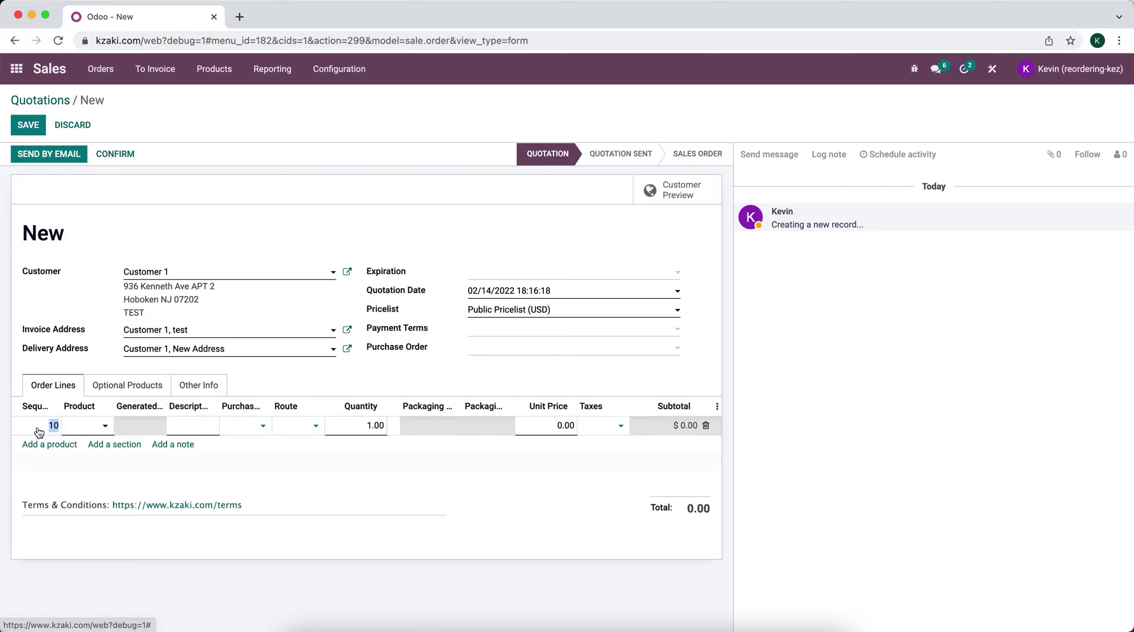
{"action": "left_click", "coordinate": [85, 425]}
{"action": "type", "text": "t-"}
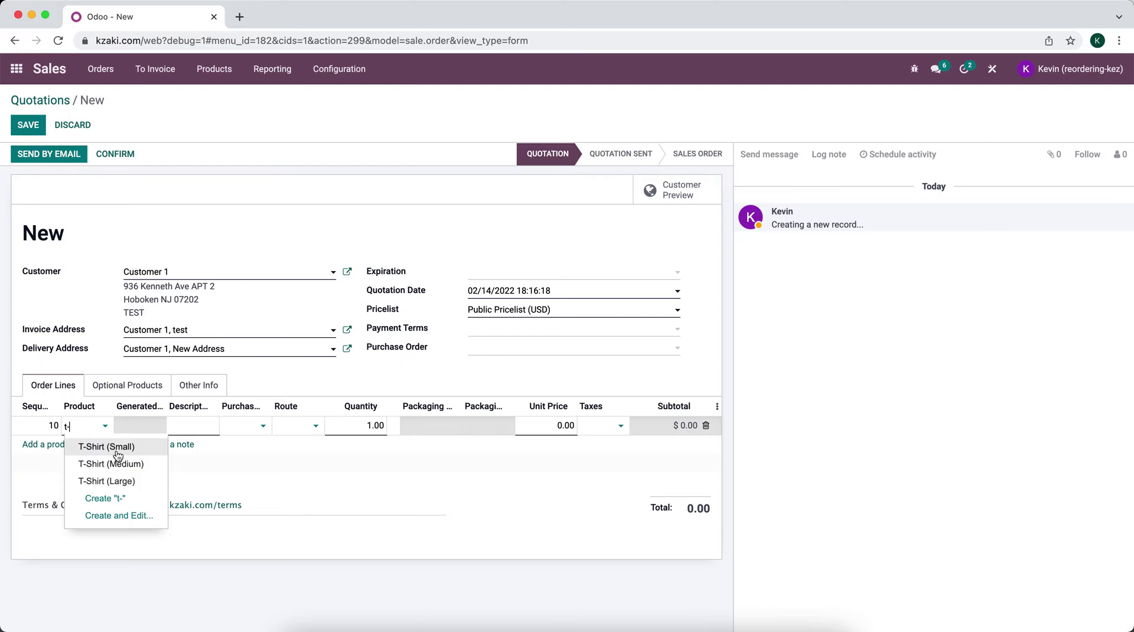
{"action": "left_click", "coordinate": [119, 456]}
Step: Widen the order lines' product column and examine the T-Shirt (Small) line's pricing and the available optional columns
{"action": "left_click_drag", "start_coordinate": [112, 406], "coordinate": [172, 412]}
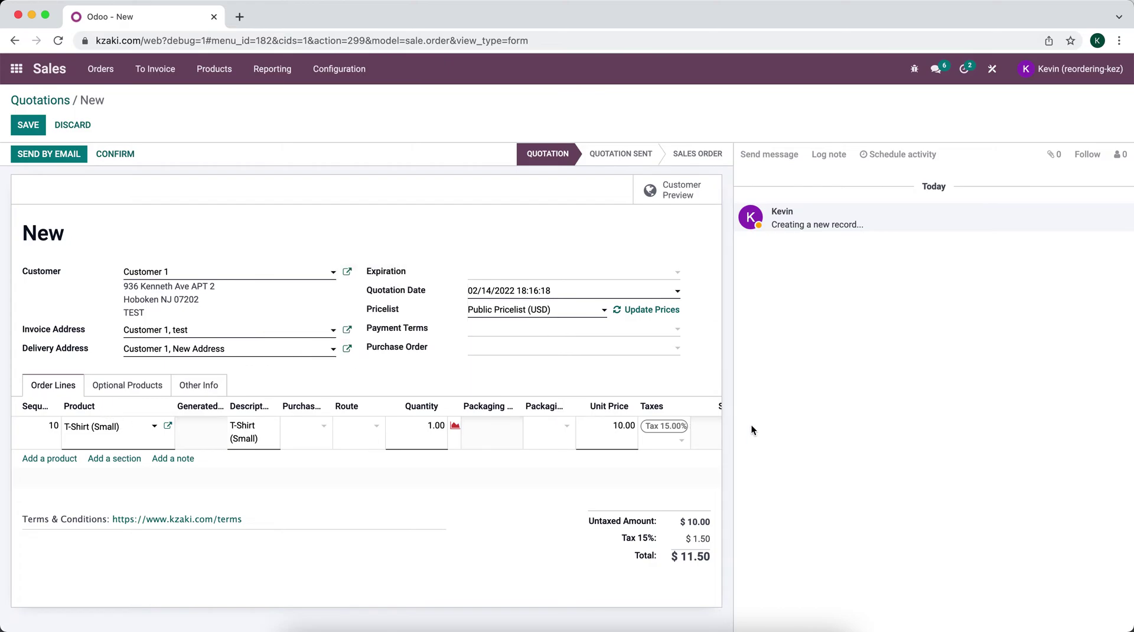
{"action": "scroll", "coordinate": [716, 413], "scroll_direction": "right", "scroll_amount": 2}
{"action": "left_click", "coordinate": [717, 407]}
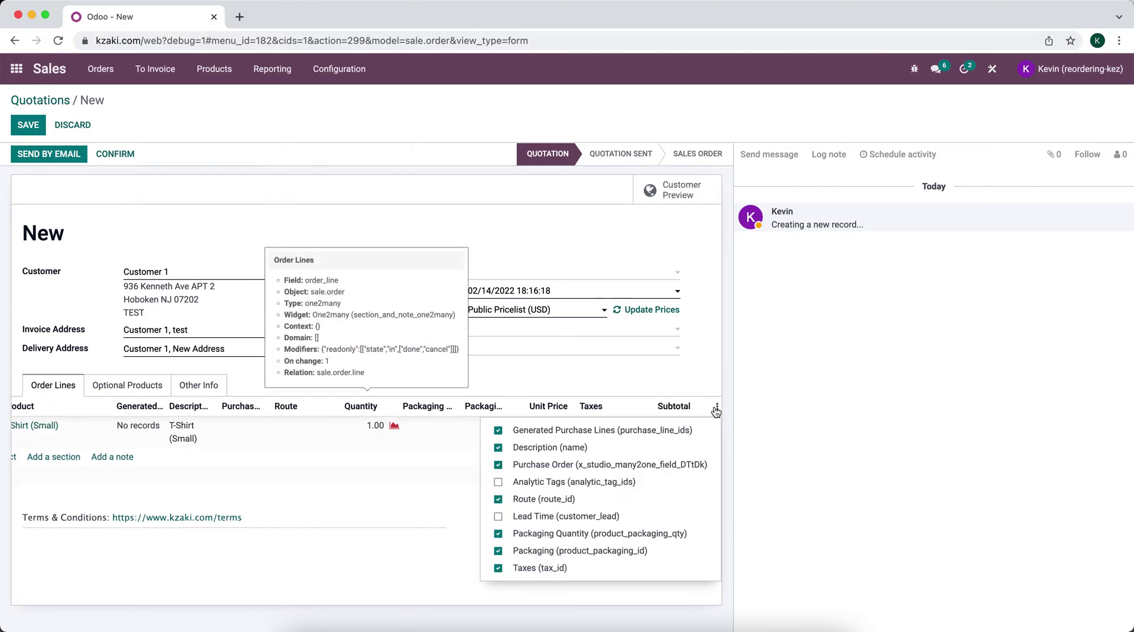
{"action": "left_click", "coordinate": [499, 371]}
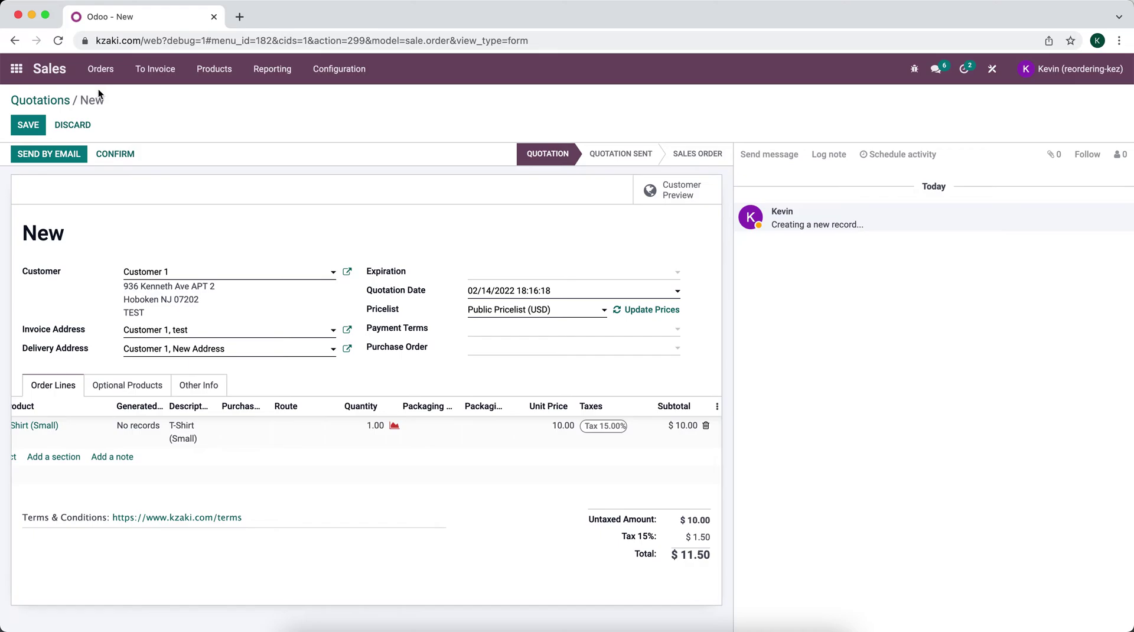
Step: Return to the T-Shirt product in Inventory, check its additional related records and open its page on the website shop
{"action": "left_click", "coordinate": [21, 81]}
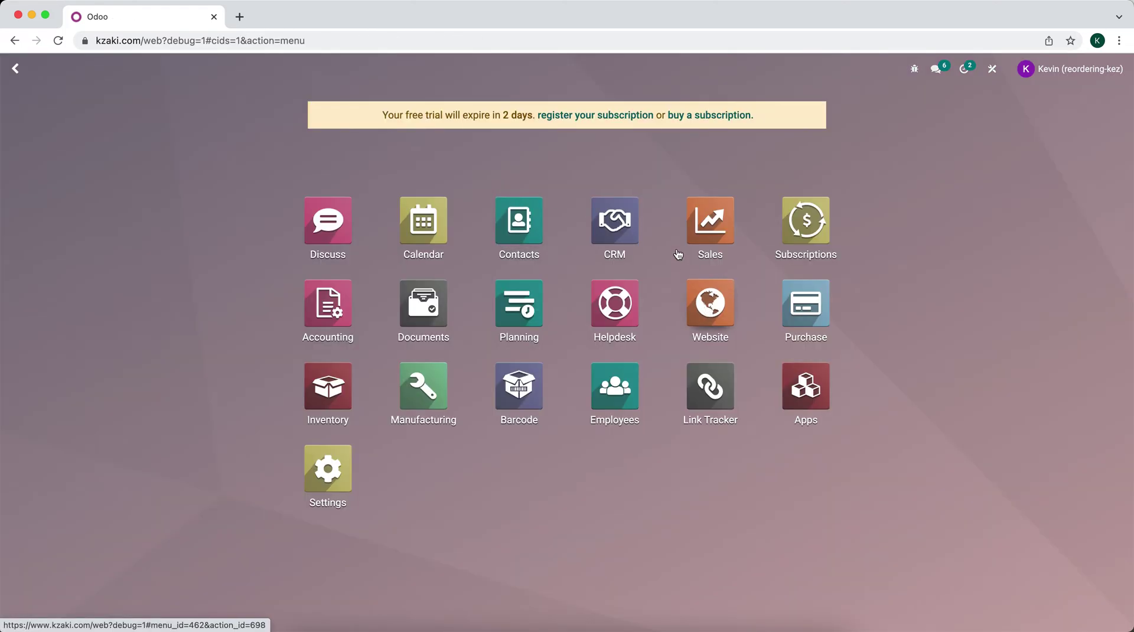
{"action": "left_click", "coordinate": [329, 384]}
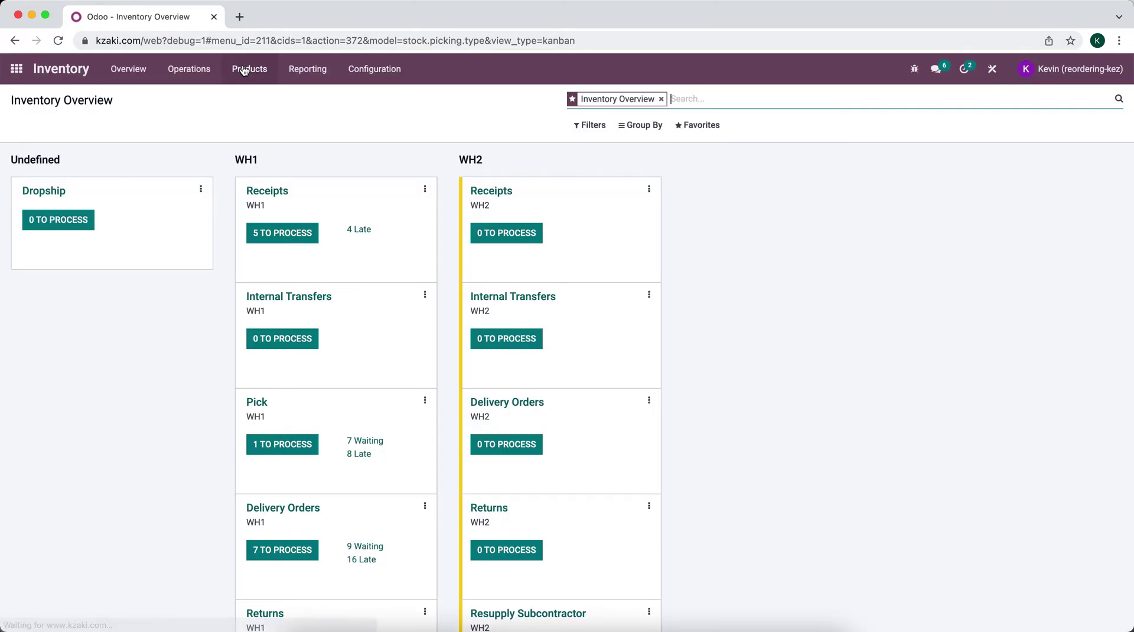
{"action": "left_click", "coordinate": [244, 70]}
{"action": "left_click", "coordinate": [242, 96]}
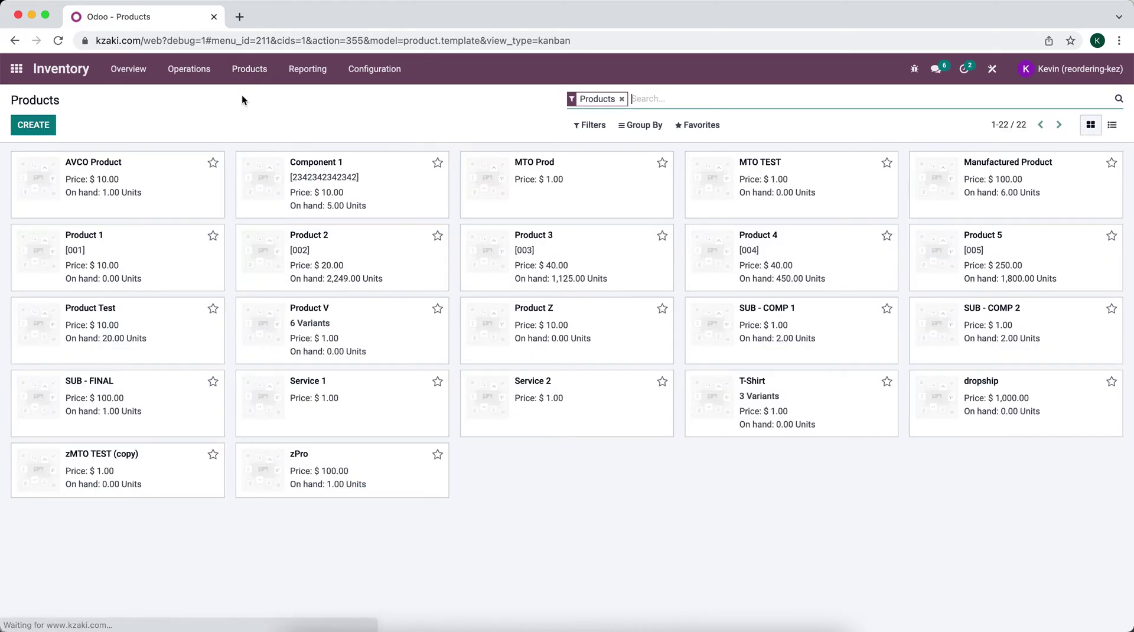
{"action": "left_click", "coordinate": [743, 413]}
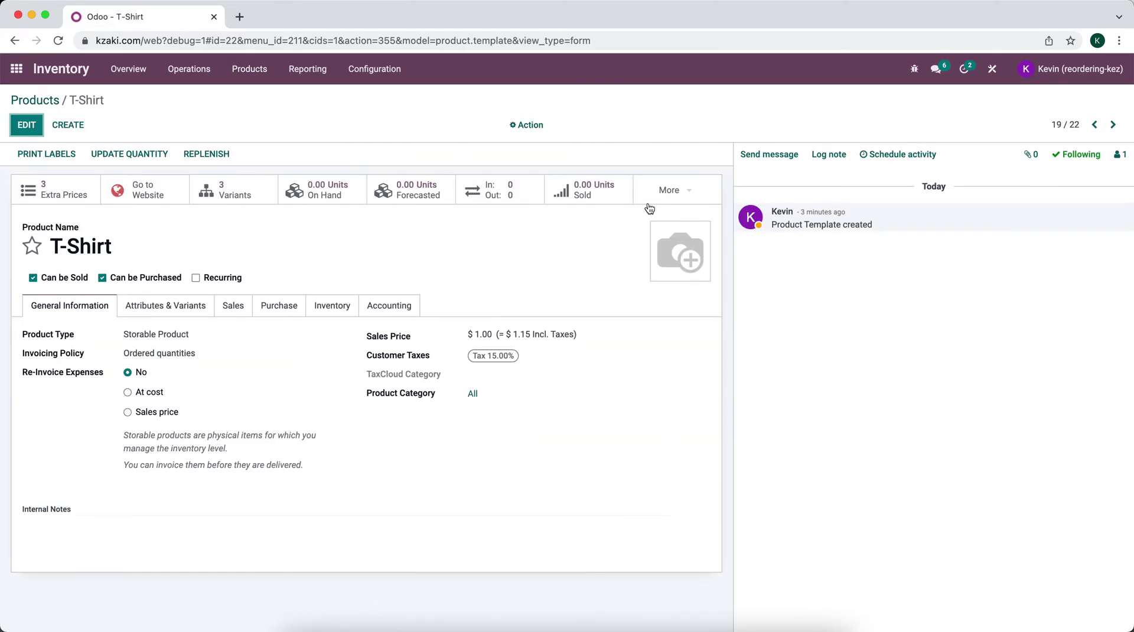
{"action": "left_click", "coordinate": [650, 205]}
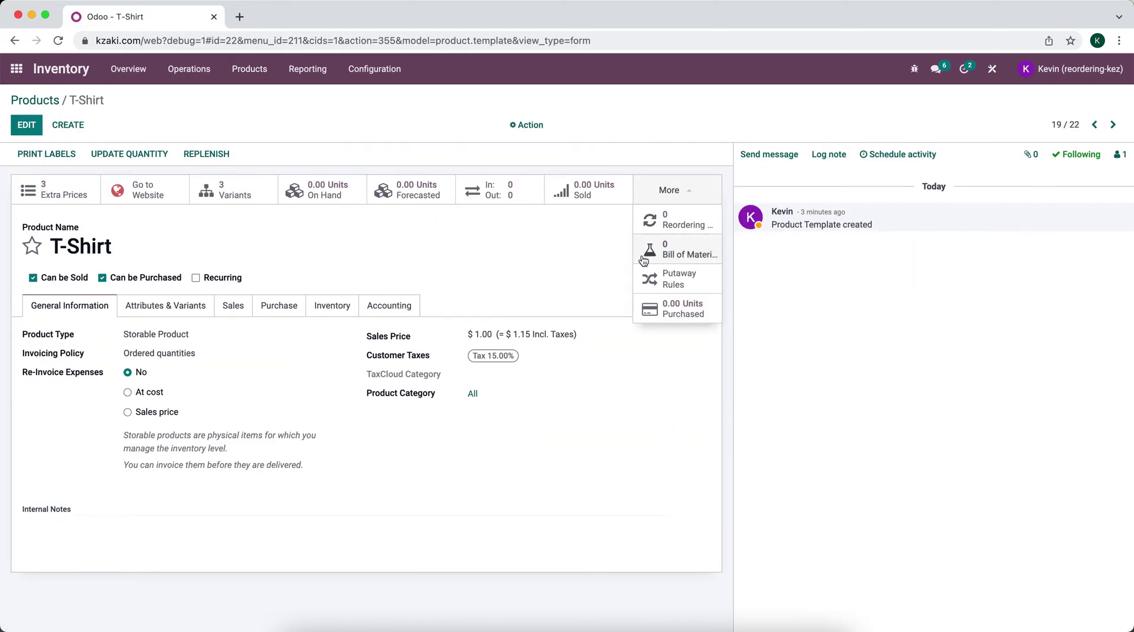
{"action": "left_click", "coordinate": [587, 268]}
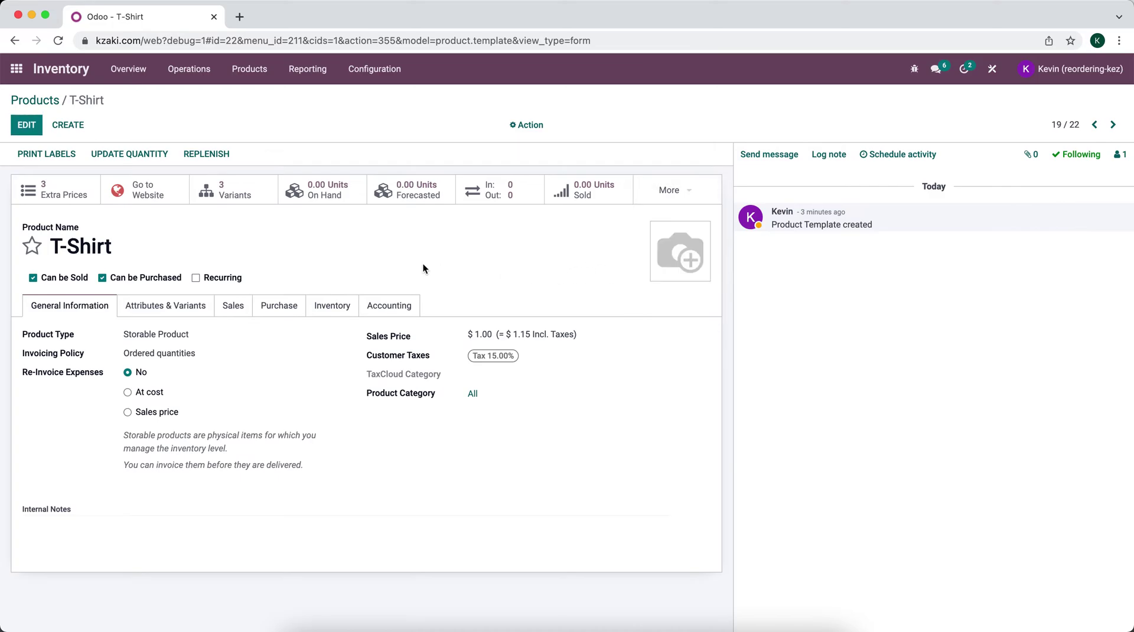
{"action": "left_click", "coordinate": [161, 195]}
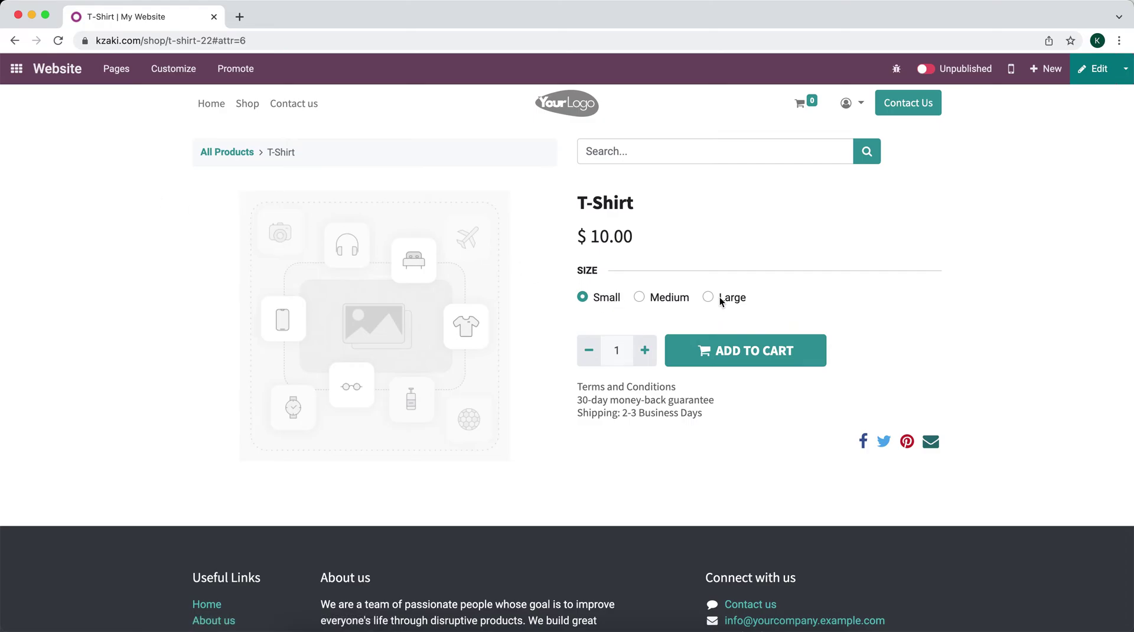
Step: Return to the T-Shirt product form and open the same record in a second browser tab
{"action": "left_click", "coordinate": [15, 40]}
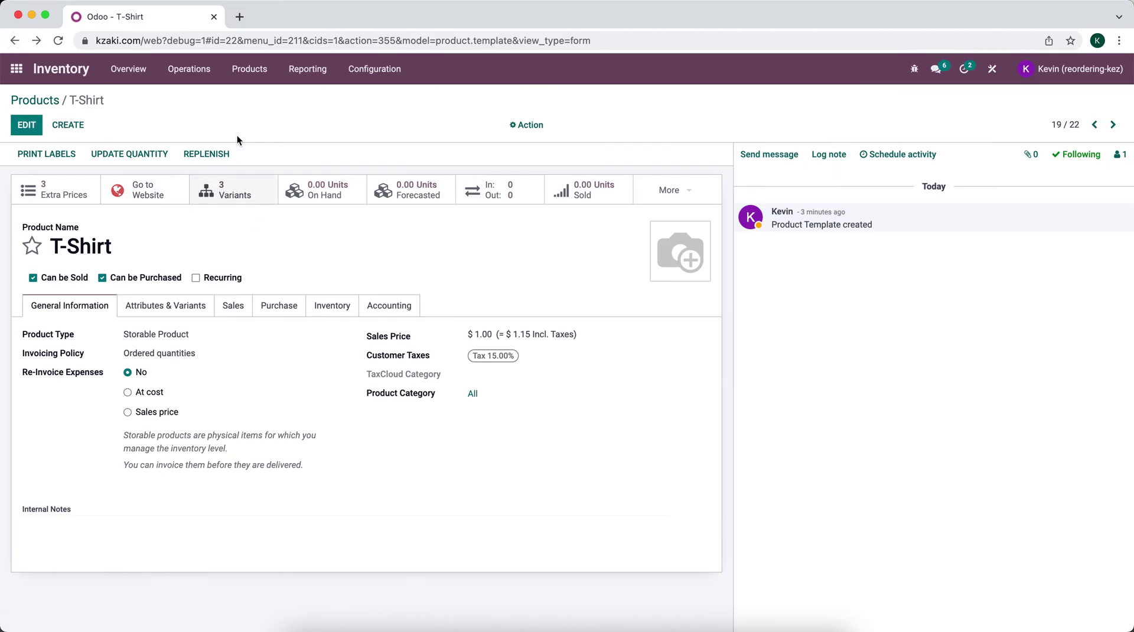
{"action": "left_click", "coordinate": [350, 77]}
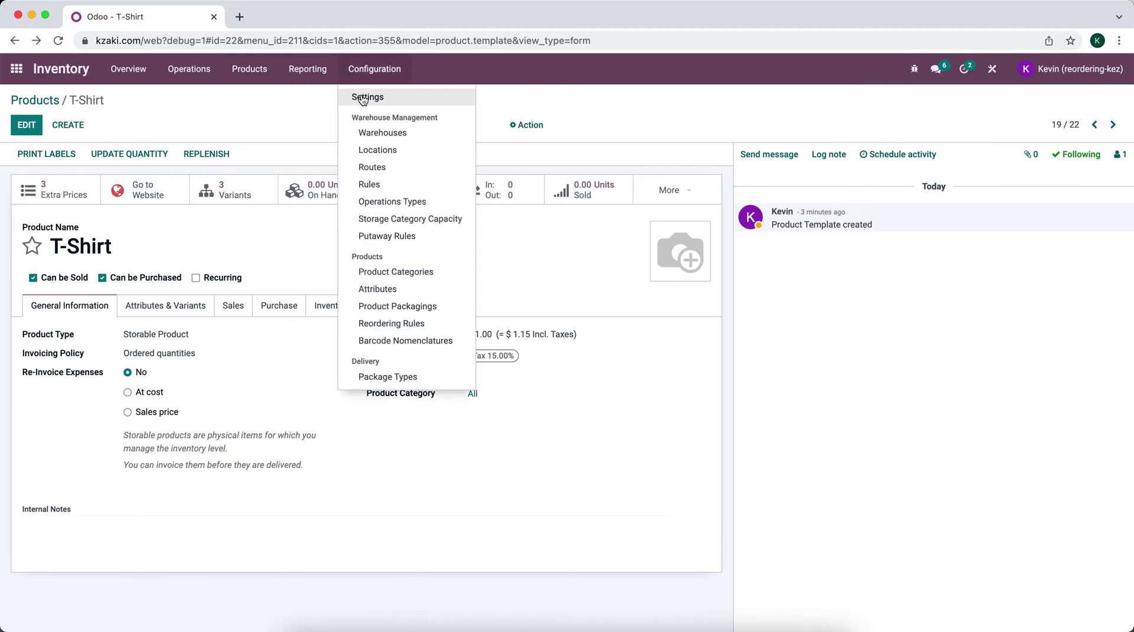
{"action": "left_click", "coordinate": [294, 40]}
{"action": "key", "text": "super+c"}
{"action": "left_click", "coordinate": [239, 16]}
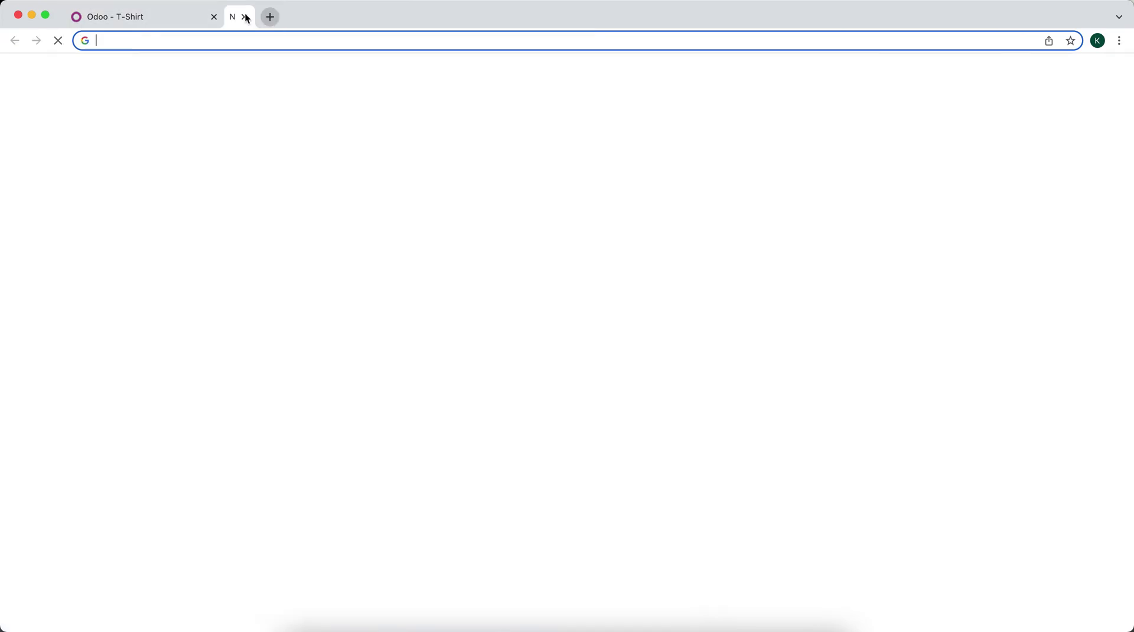
{"action": "key", "text": "super+v"}
{"action": "key", "text": "Return"}
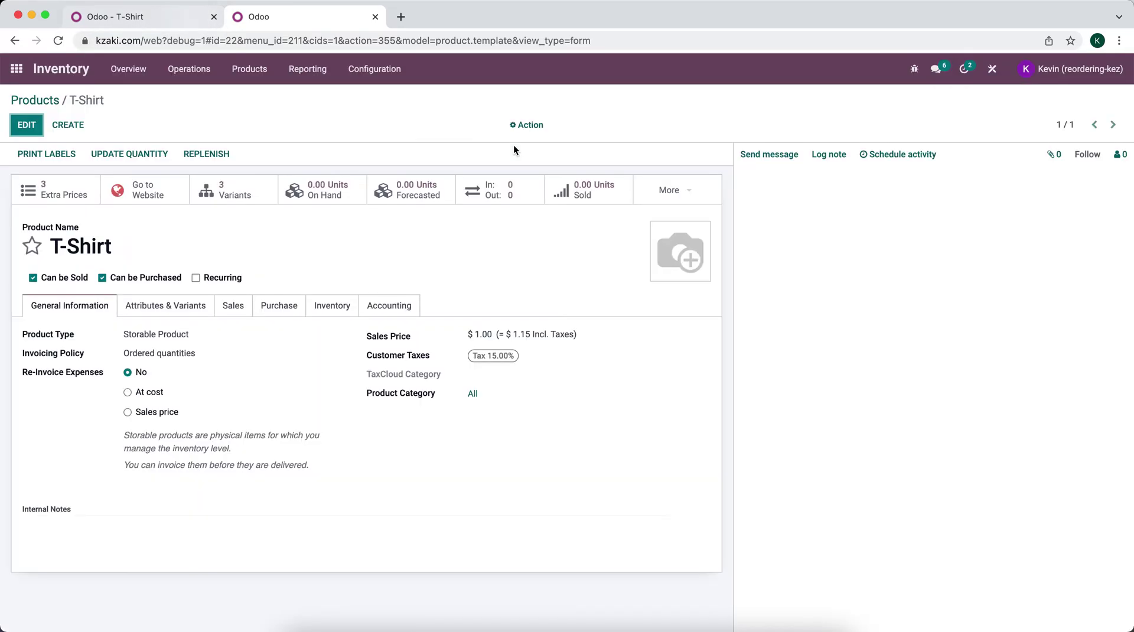
Step: Set the Size attribute's display type to Pills in the Inventory configuration and save it
{"action": "left_click", "coordinate": [374, 69]}
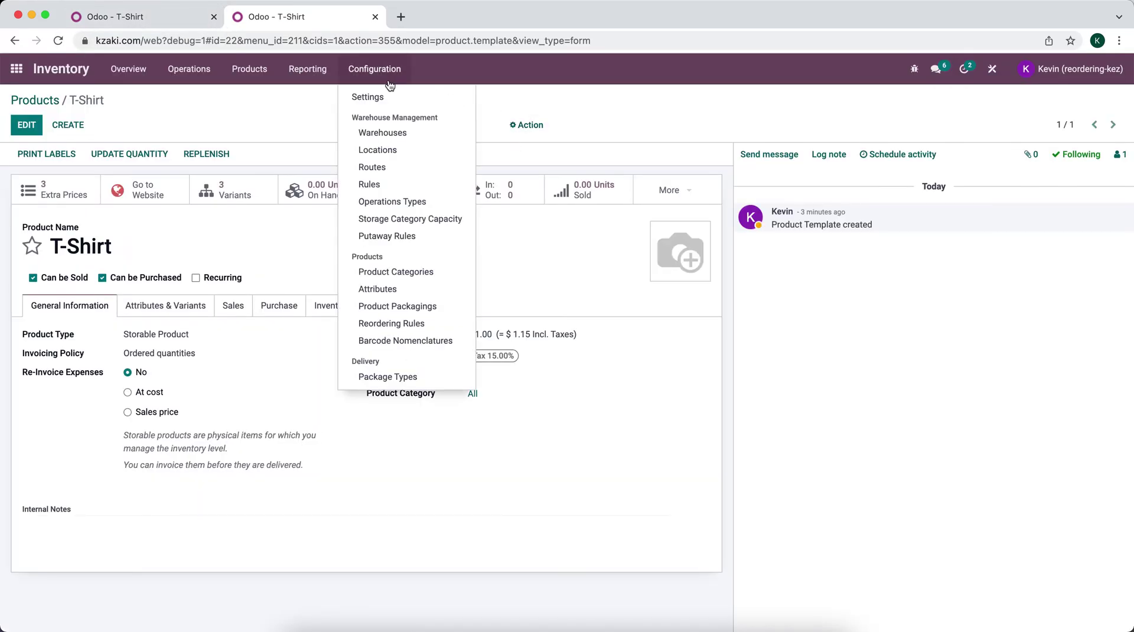
{"action": "left_click", "coordinate": [417, 289]}
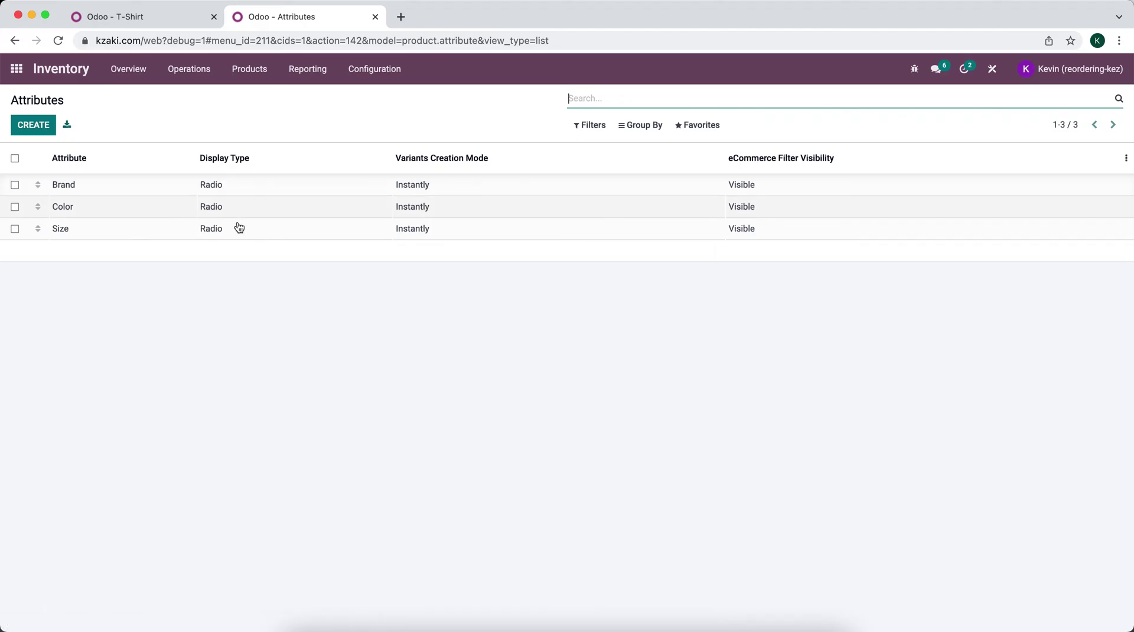
{"action": "left_click", "coordinate": [238, 228]}
{"action": "left_click", "coordinate": [324, 250]}
{"action": "left_click", "coordinate": [36, 127]}
Step: Open the T-Shirt's website shop page in its own browser tab, with the product form in the tab before it
{"action": "left_click", "coordinate": [142, 20]}
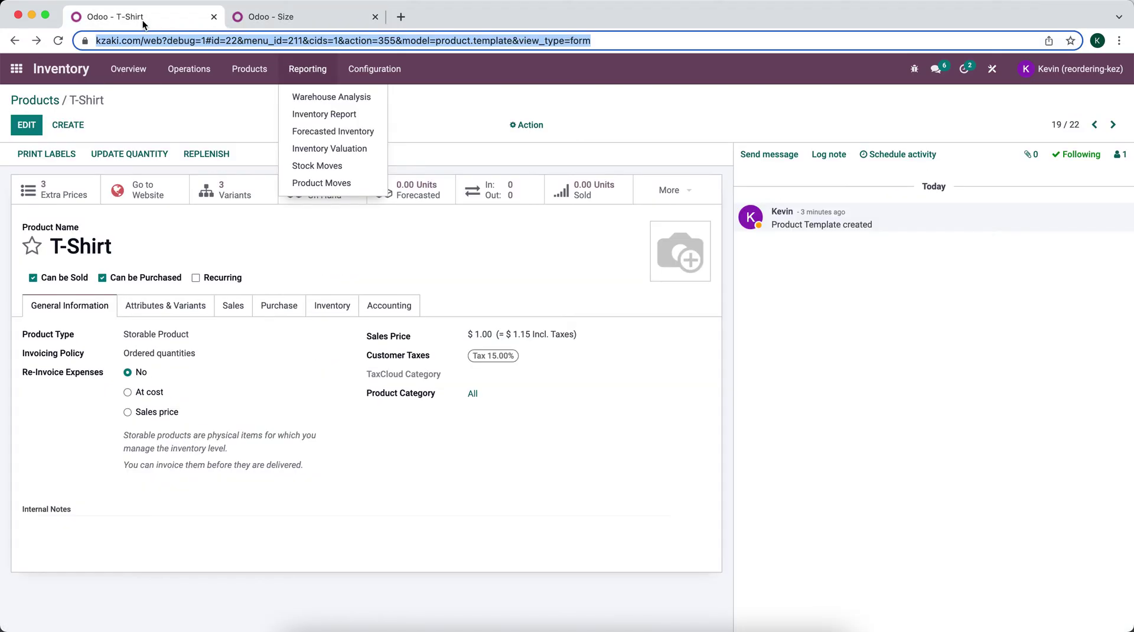
{"action": "right_click", "coordinate": [148, 191]}
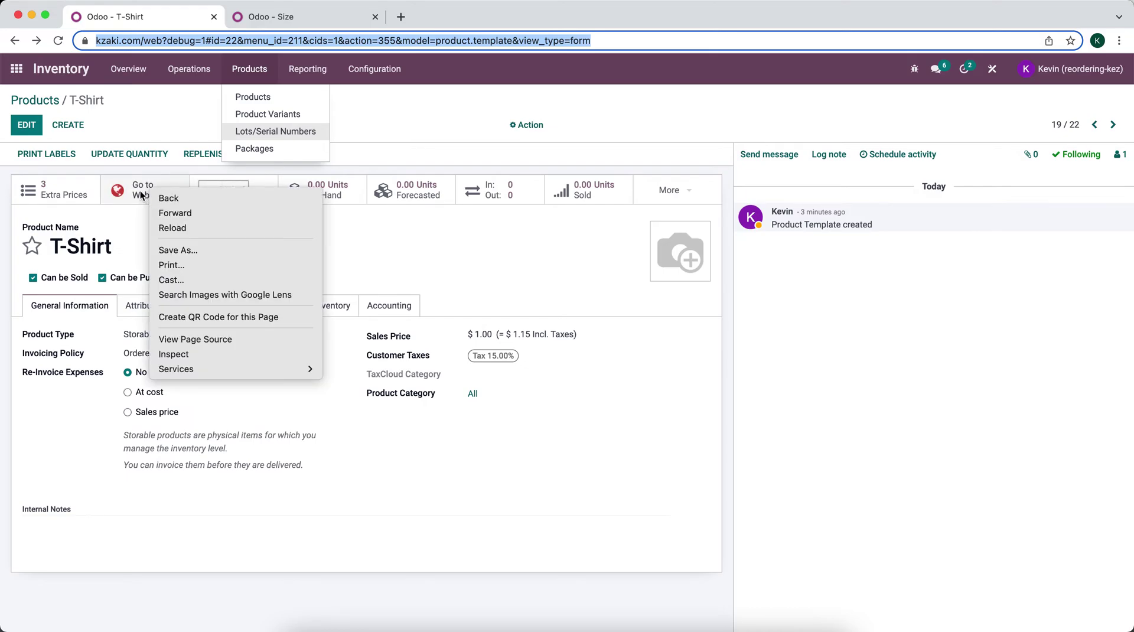
{"action": "left_click", "coordinate": [142, 194]}
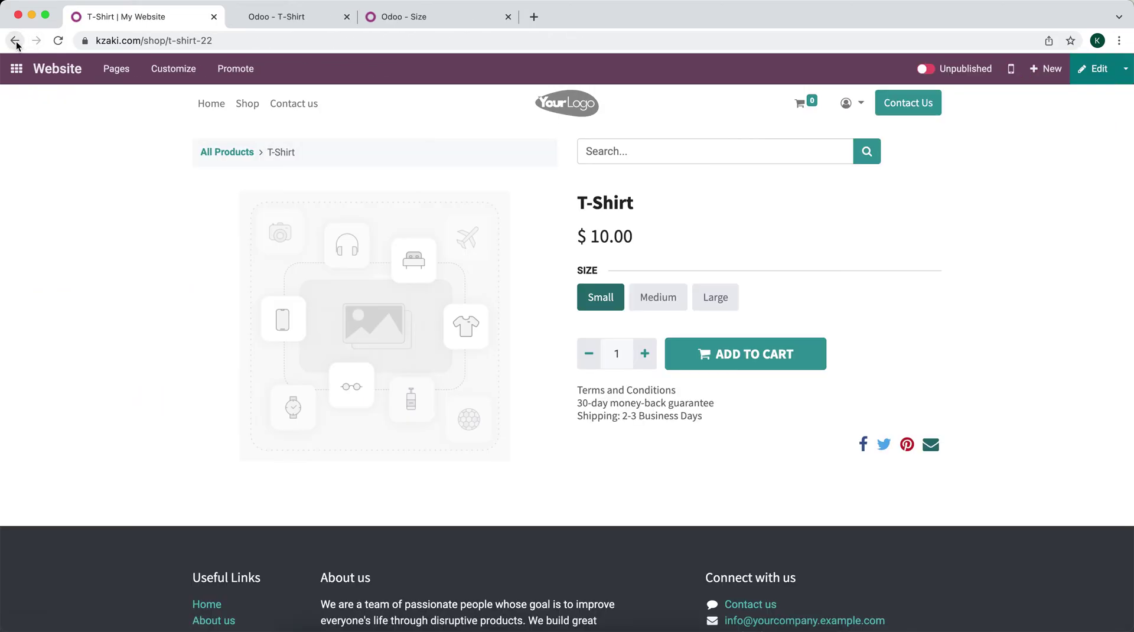
{"action": "left_click_drag", "start_coordinate": [298, 18], "coordinate": [157, 18]}
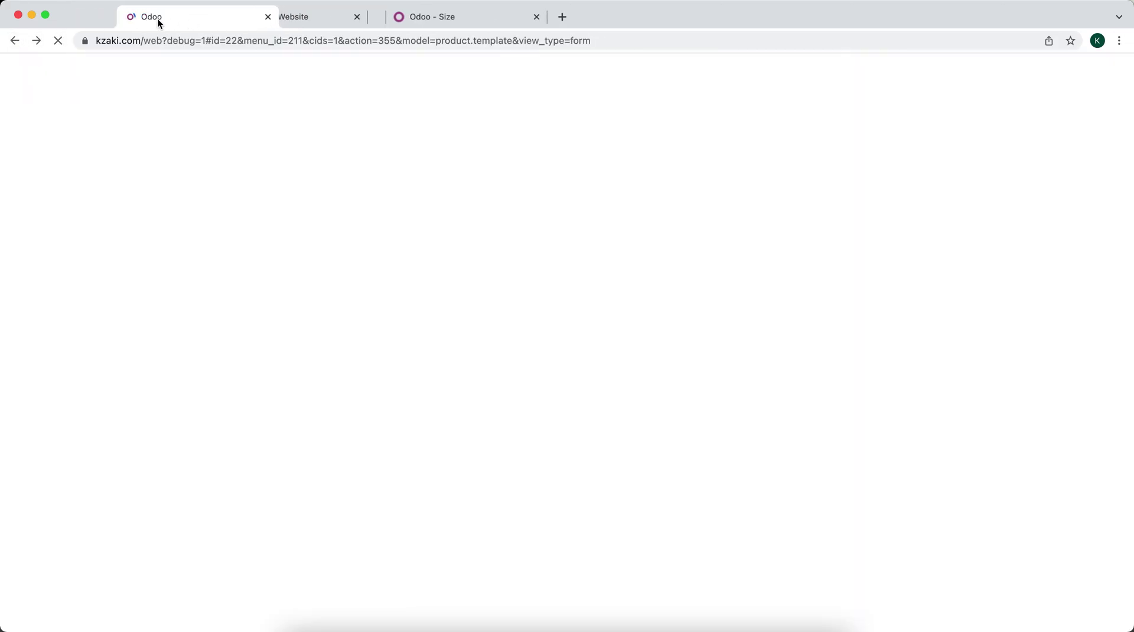
{"action": "left_click", "coordinate": [288, 18]}
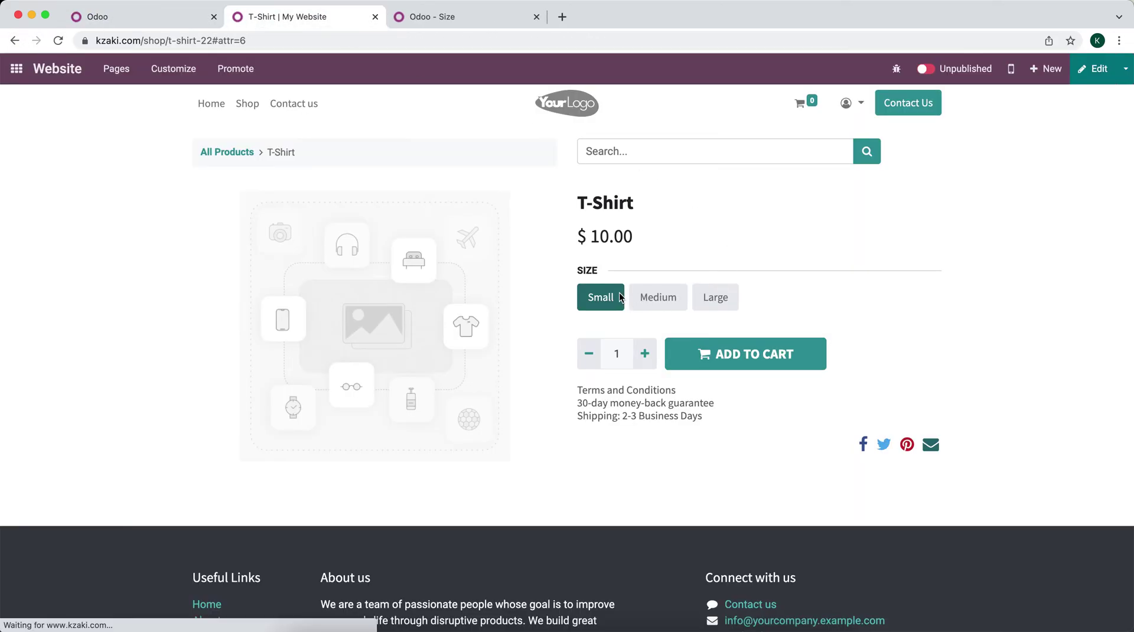
Step: Switch between the Small, Medium and Large pills on the shop page to compare the T-Shirt's prices
{"action": "left_click", "coordinate": [669, 299]}
{"action": "left_click", "coordinate": [716, 297]}
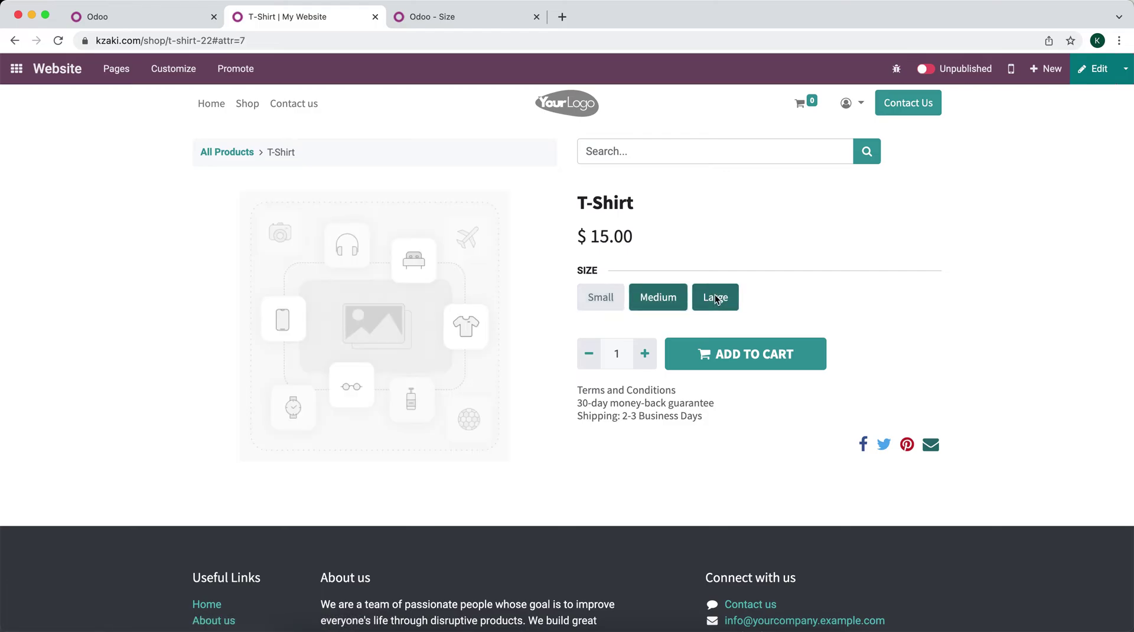
{"action": "left_click", "coordinate": [598, 301]}
{"action": "left_click", "coordinate": [647, 299]}
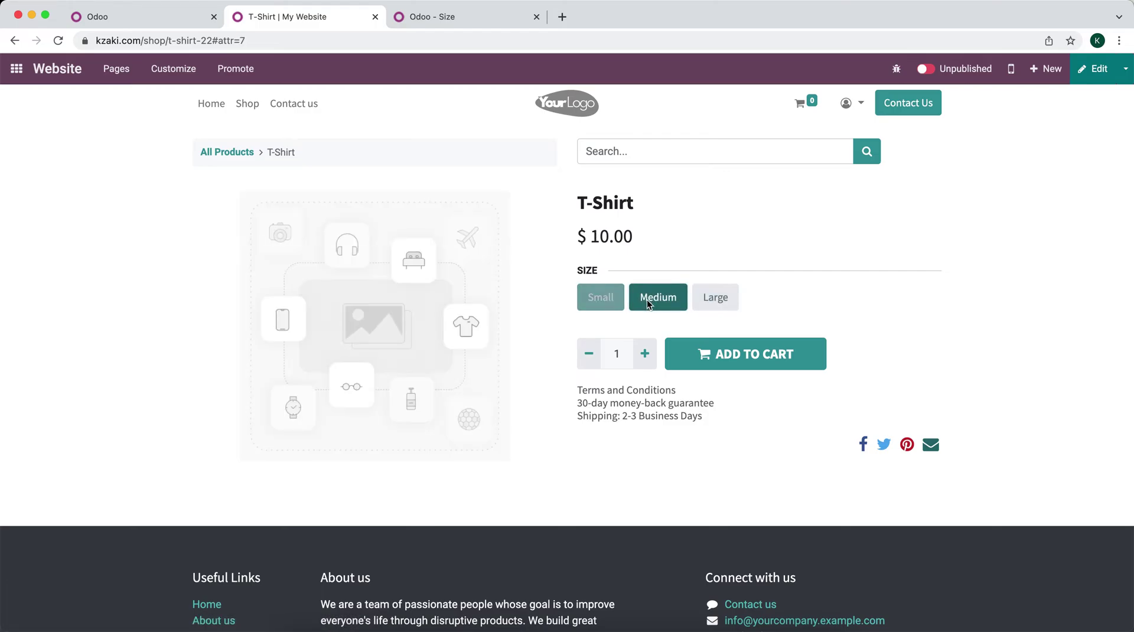
{"action": "left_click", "coordinate": [711, 297]}
Step: Change the Size attribute's display type to Select and save it
{"action": "left_click", "coordinate": [180, 15]}
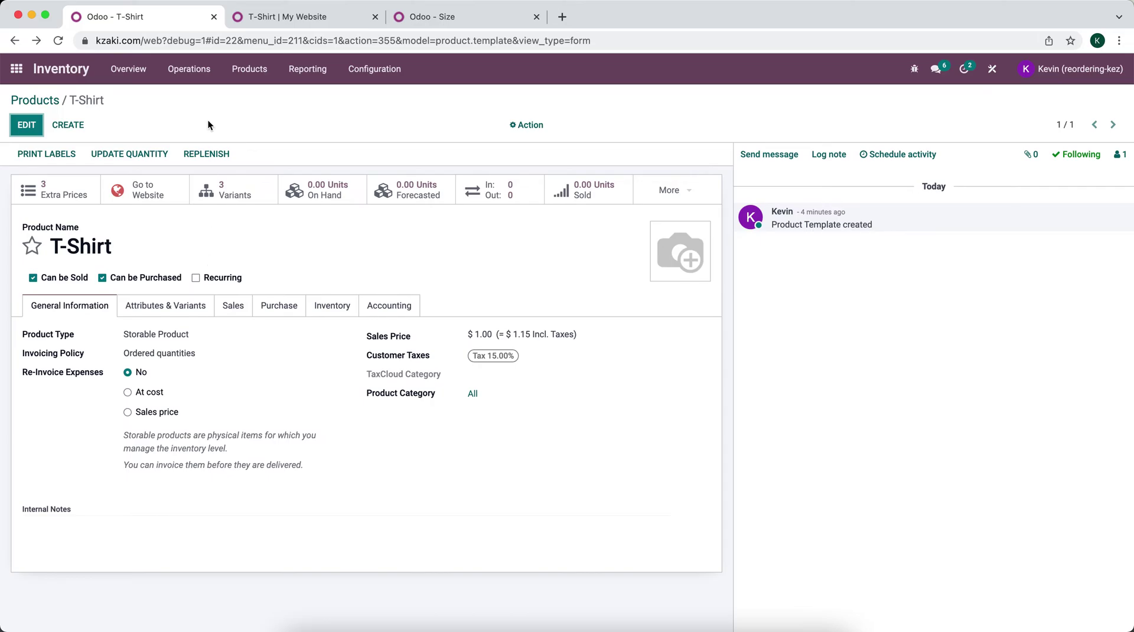
{"action": "left_click", "coordinate": [417, 19]}
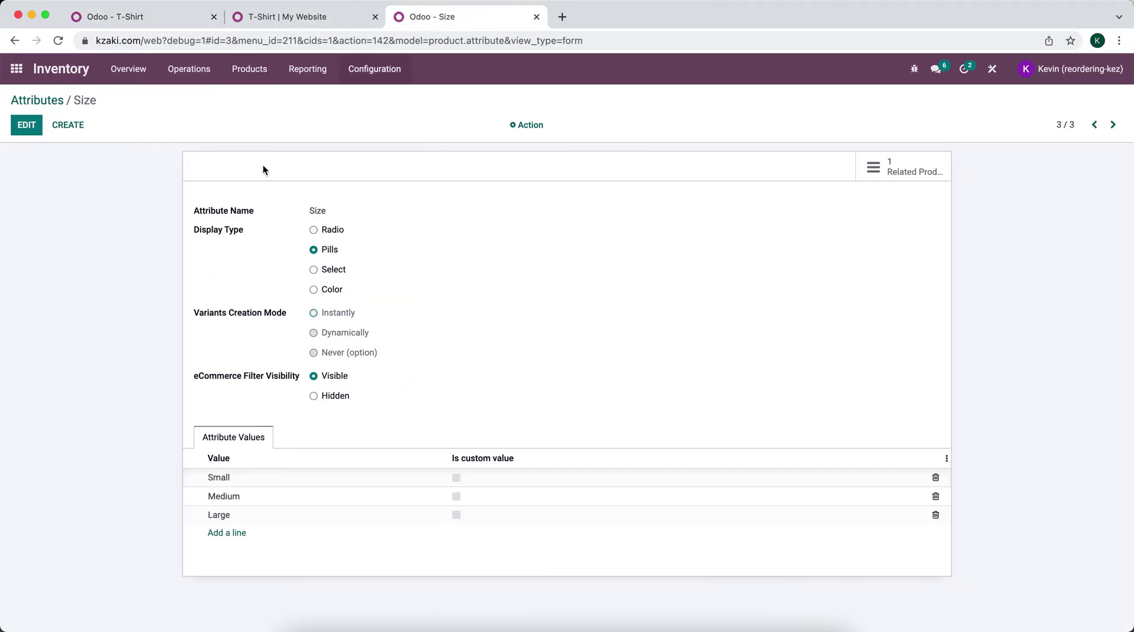
{"action": "key", "text": "alt+a"}
{"action": "left_click", "coordinate": [314, 270]}
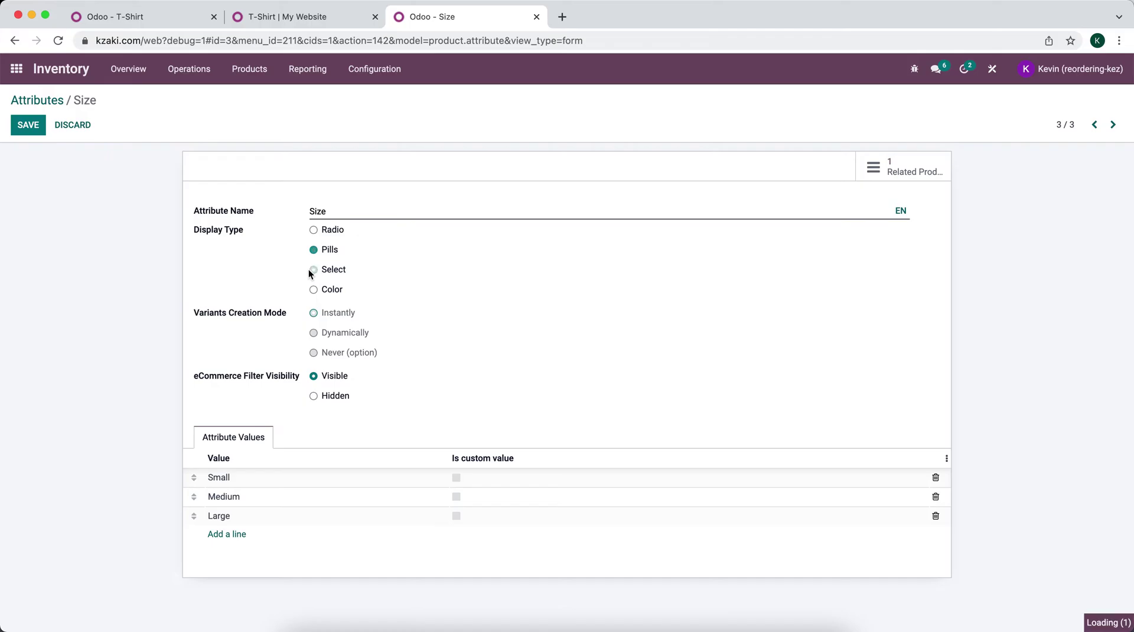
{"action": "left_click", "coordinate": [27, 125]}
Step: Reload the T-Shirt shop page and choose Medium from the size dropdown to check the new display
{"action": "left_click", "coordinate": [271, 15]}
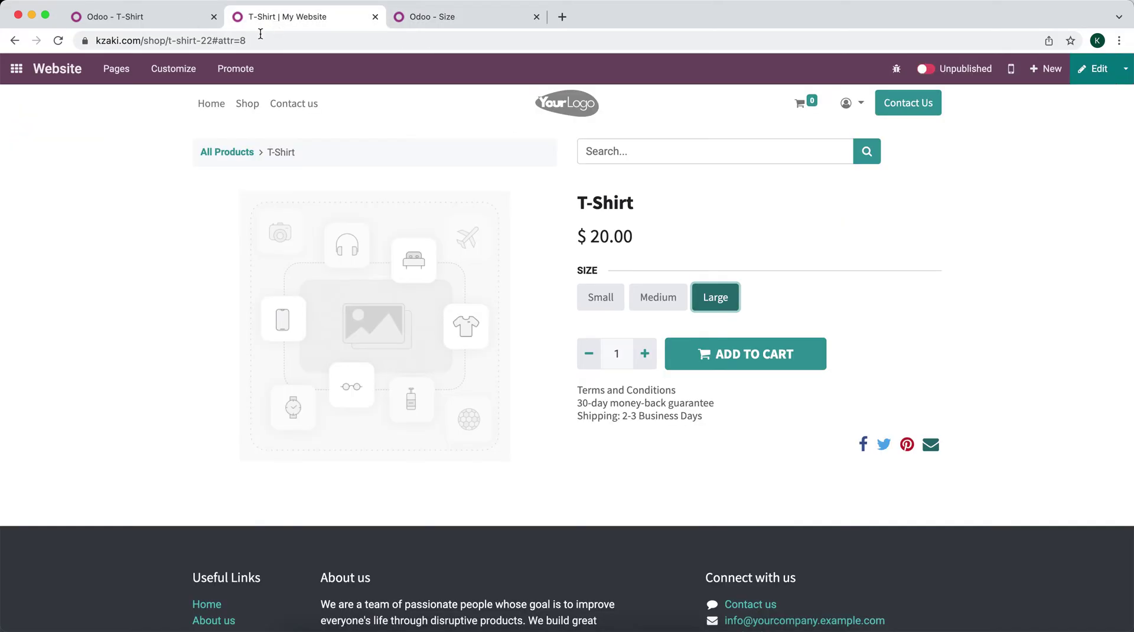
{"action": "left_click", "coordinate": [58, 40]}
{"action": "left_click", "coordinate": [620, 304]}
{"action": "left_click", "coordinate": [621, 333]}
{"action": "left_click", "coordinate": [621, 297]}
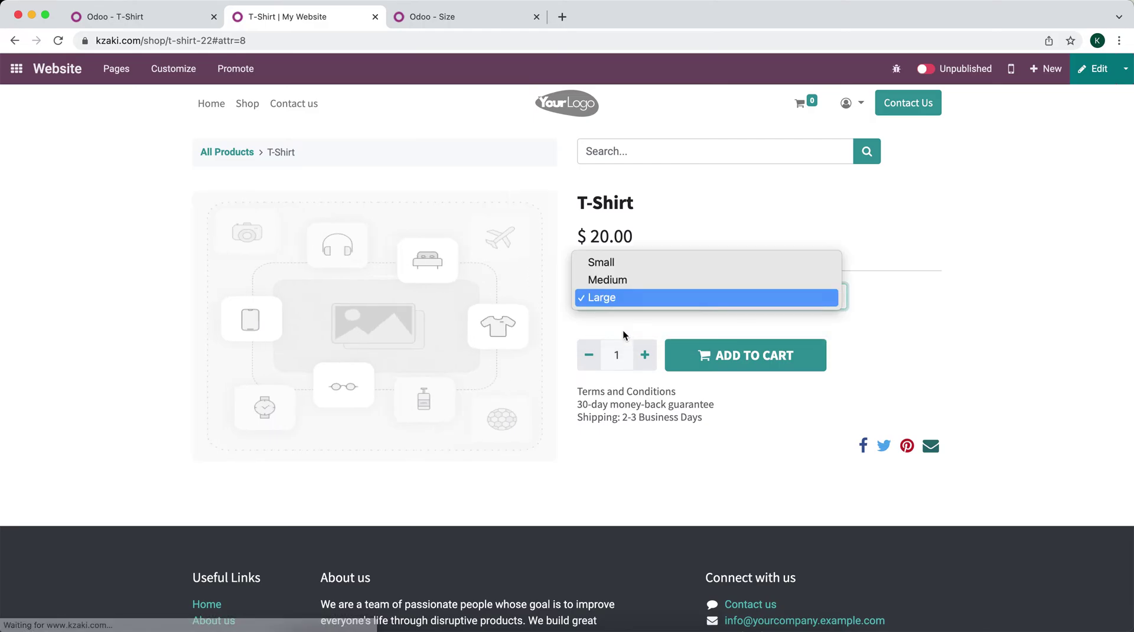
{"action": "left_click", "coordinate": [622, 286]}
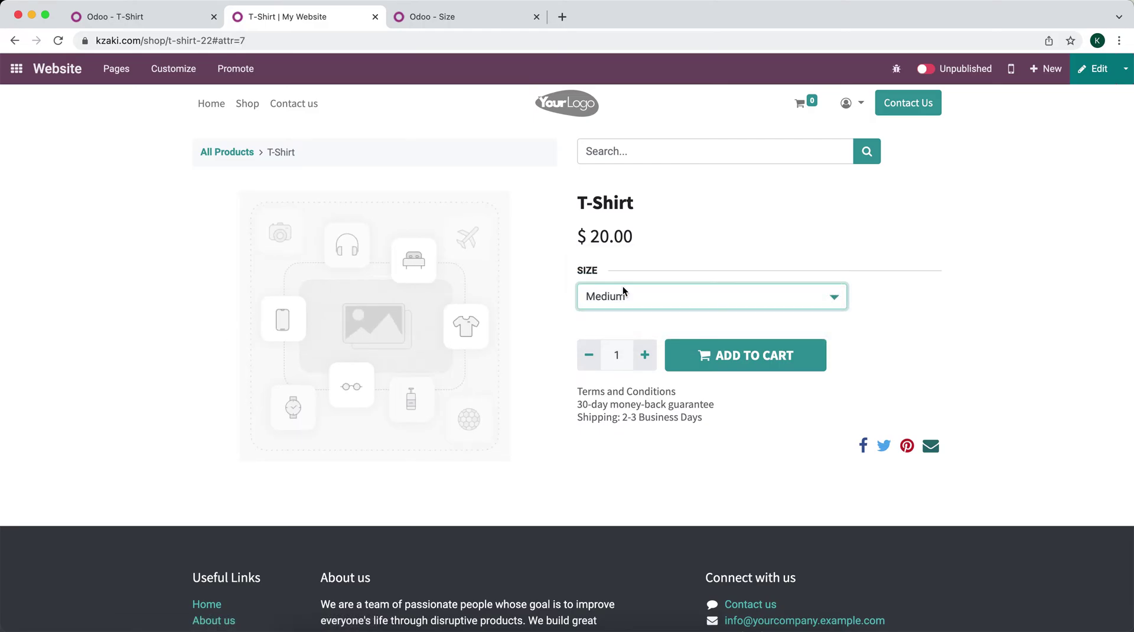
Step: Create a new product attribute named Color with the display type Color
{"action": "left_click", "coordinate": [405, 18]}
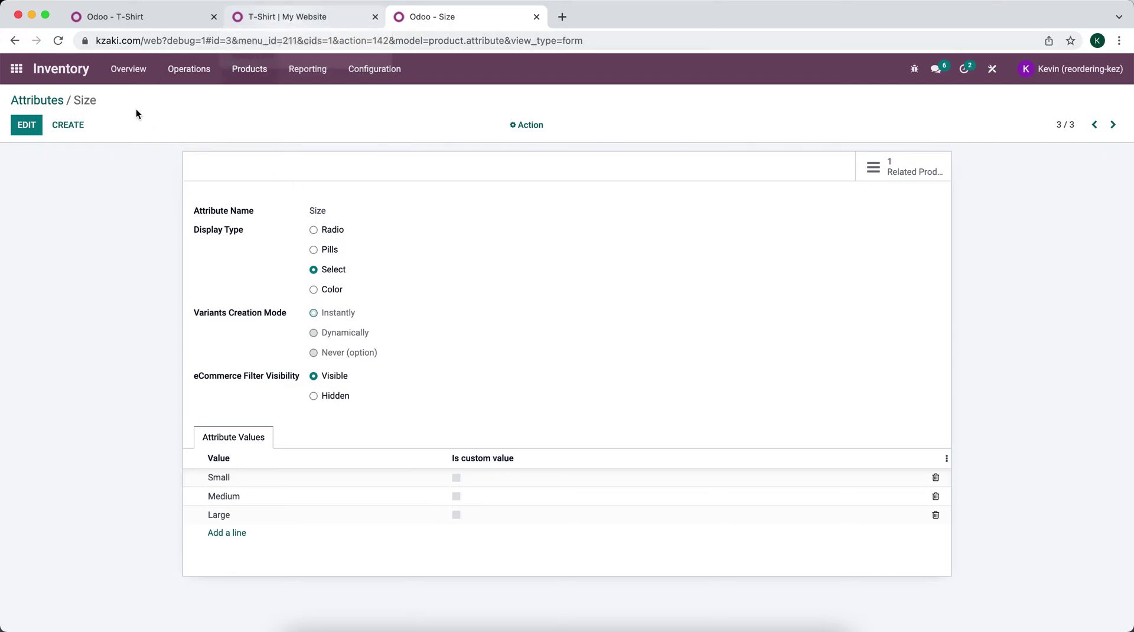
{"action": "left_click", "coordinate": [54, 101]}
{"action": "left_click", "coordinate": [35, 125]}
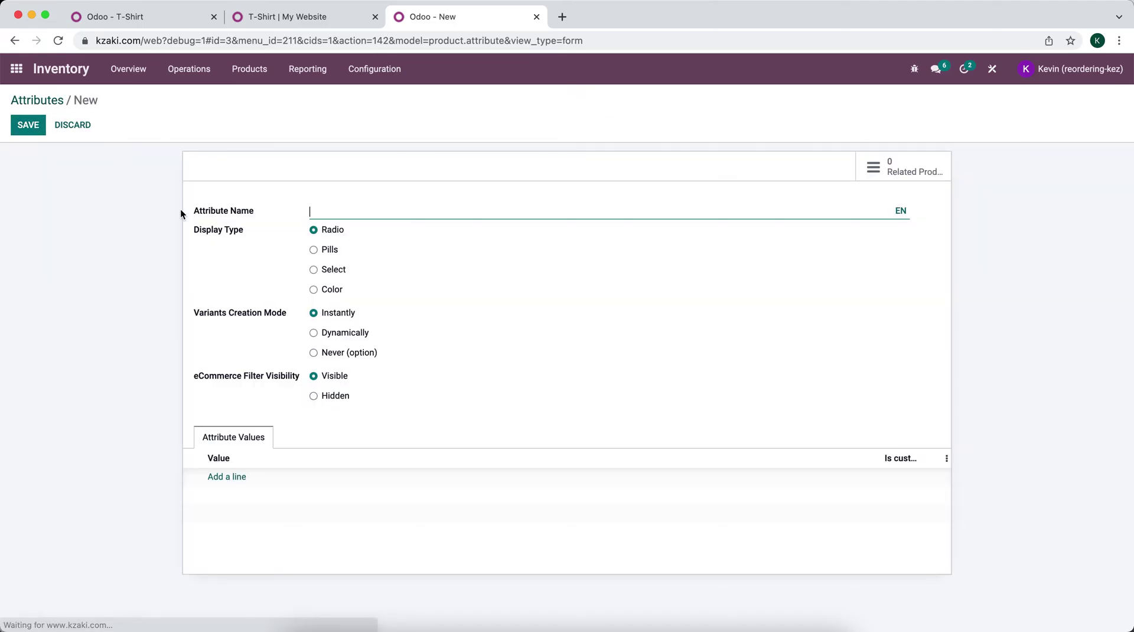
{"action": "type", "text": "Color"}
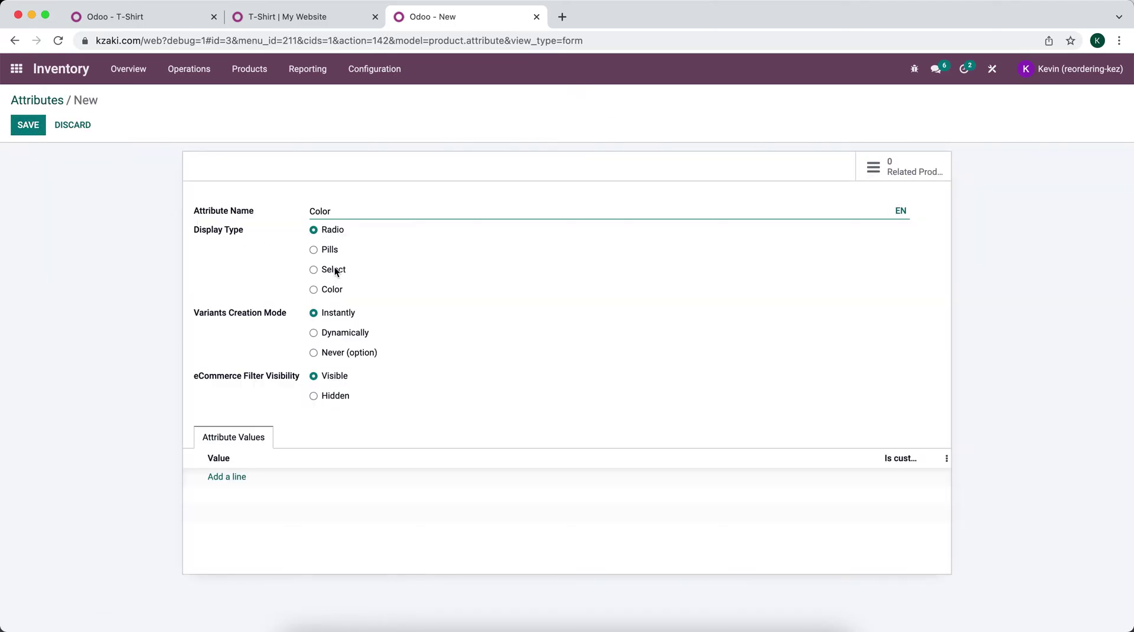
{"action": "left_click", "coordinate": [328, 288]}
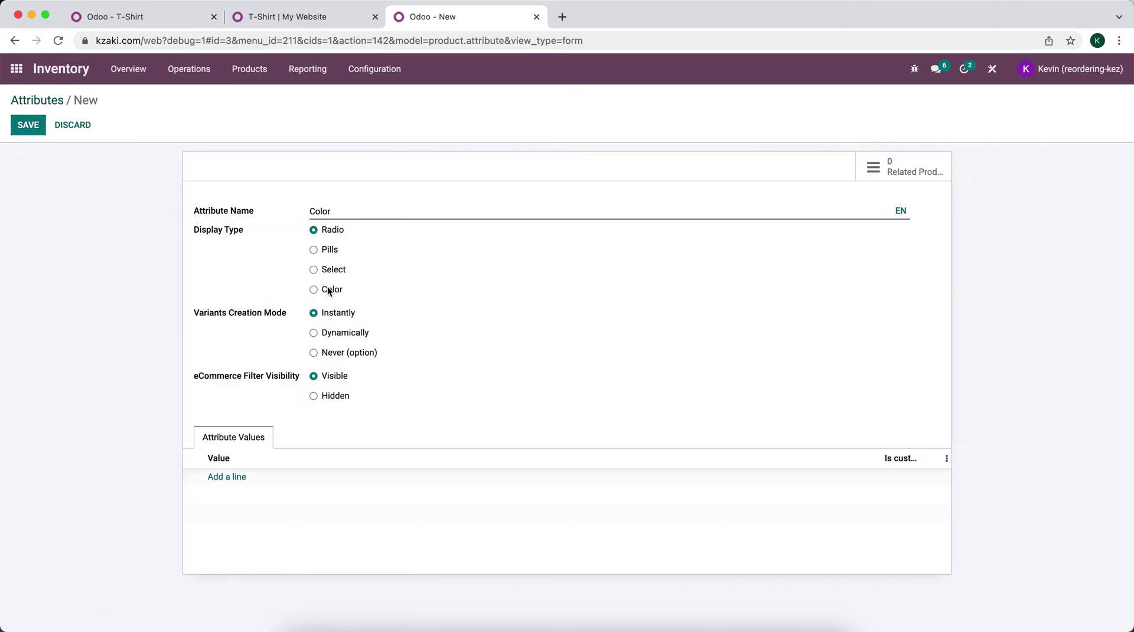
{"action": "left_click", "coordinate": [314, 289]}
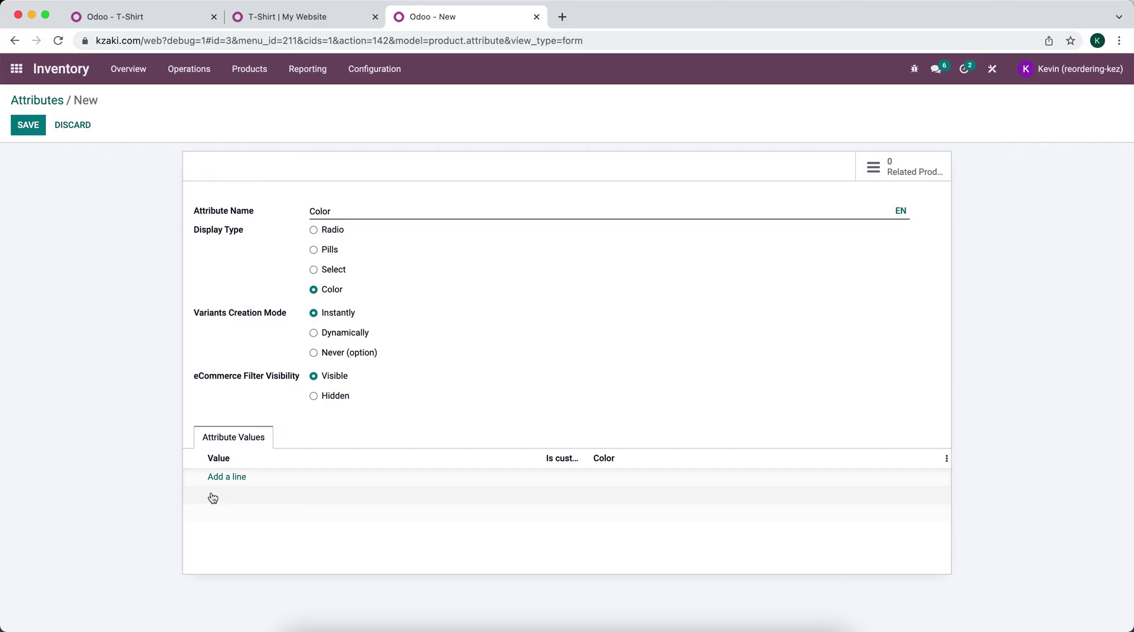
Step: Add the values Red, Blue and White to the new Color attribute
{"action": "left_click", "coordinate": [224, 476]}
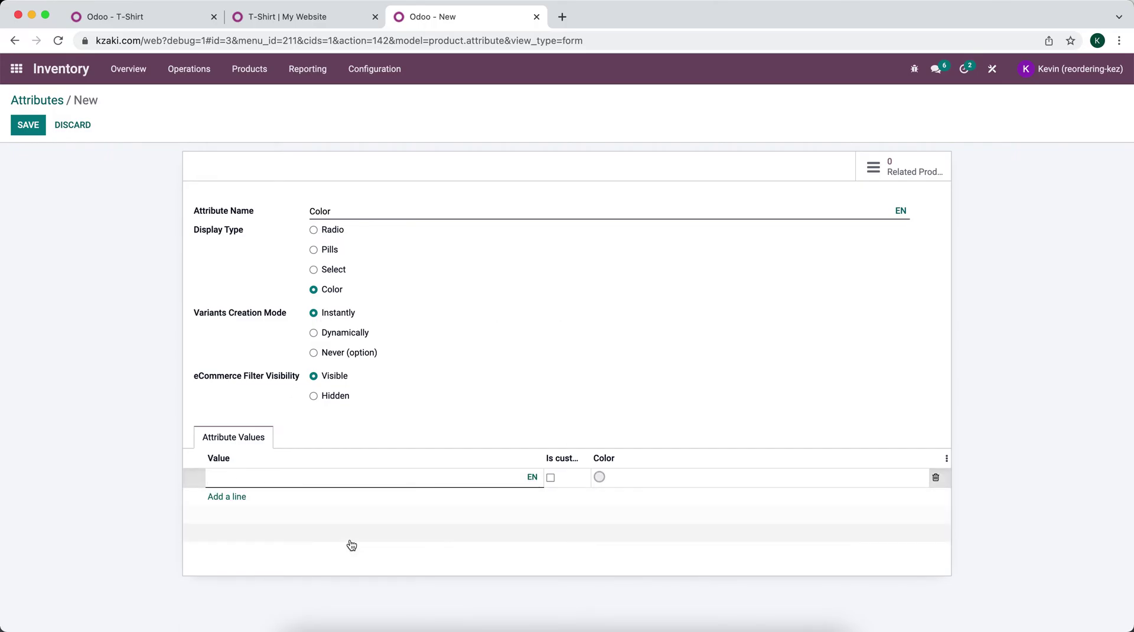
{"action": "type", "text": "Red"}
{"action": "left_click", "coordinate": [230, 496]}
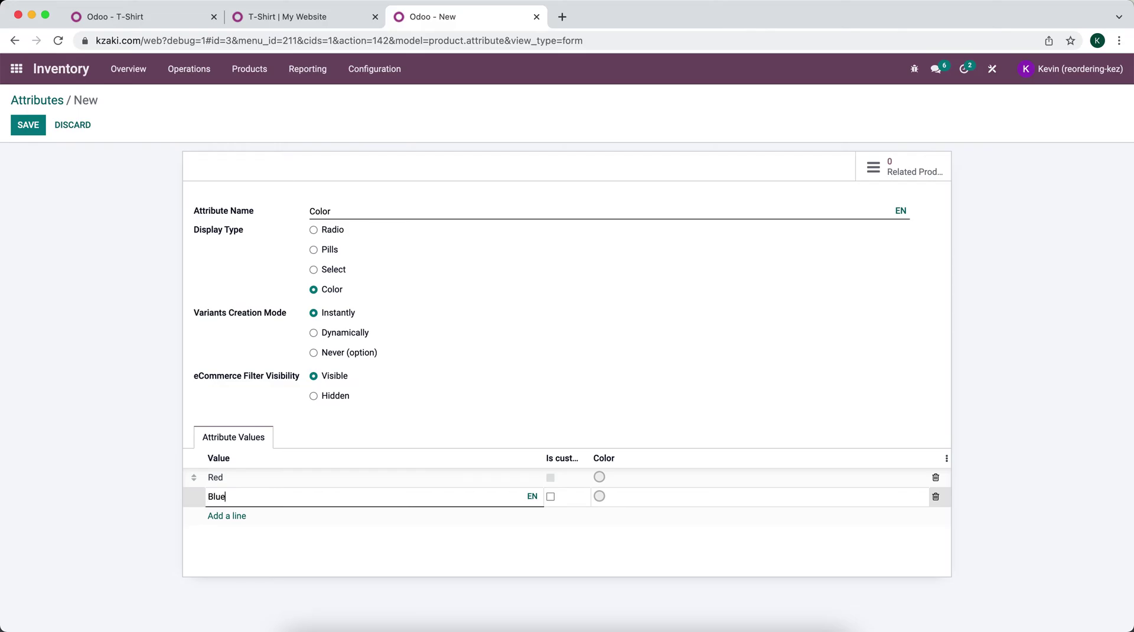
{"action": "left_click", "coordinate": [221, 515]}
{"action": "type", "text": "White"}
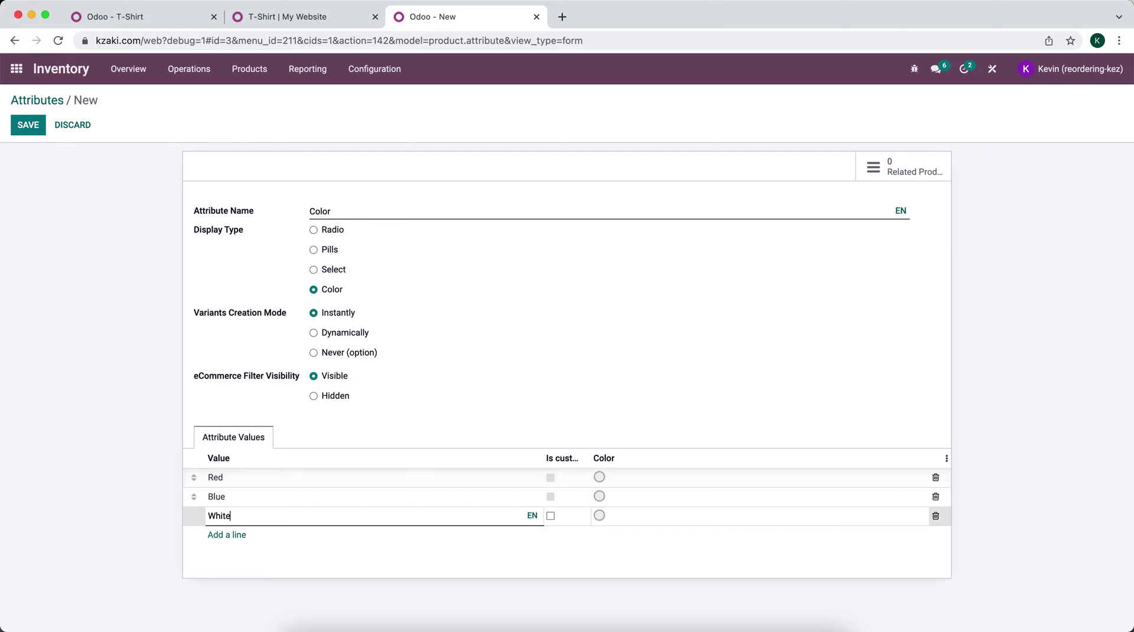
Step: Assign a red swatch to the Red value and the color #0015FF to the Blue value
{"action": "left_click", "coordinate": [599, 477]}
{"action": "left_click", "coordinate": [511, 271]}
{"action": "left_click", "coordinate": [599, 497]}
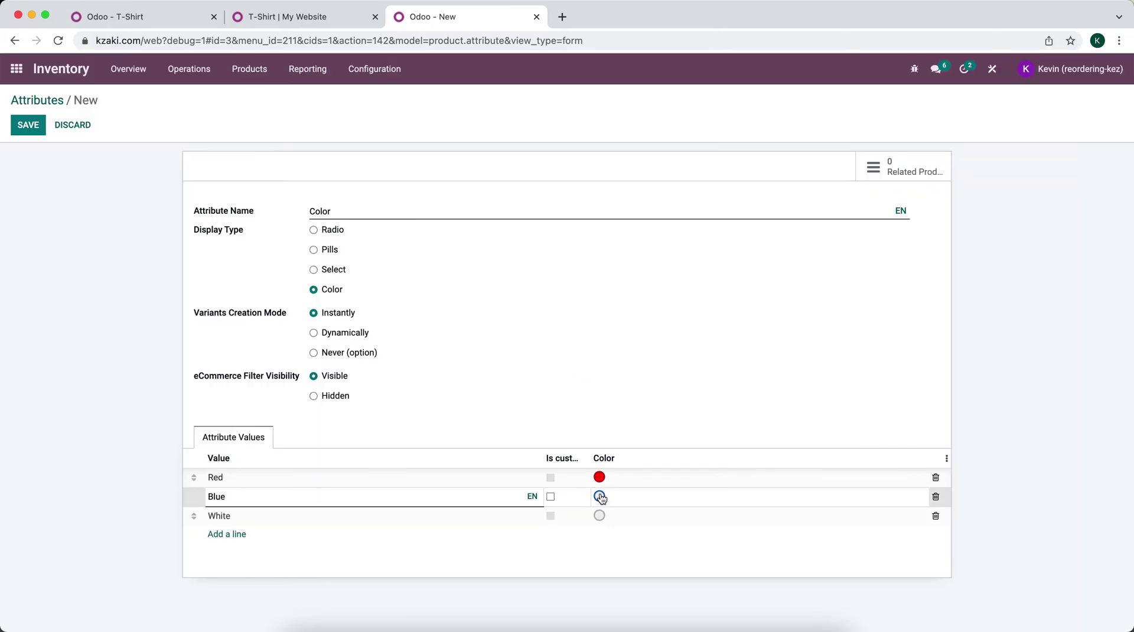
{"action": "left_click", "coordinate": [600, 501]}
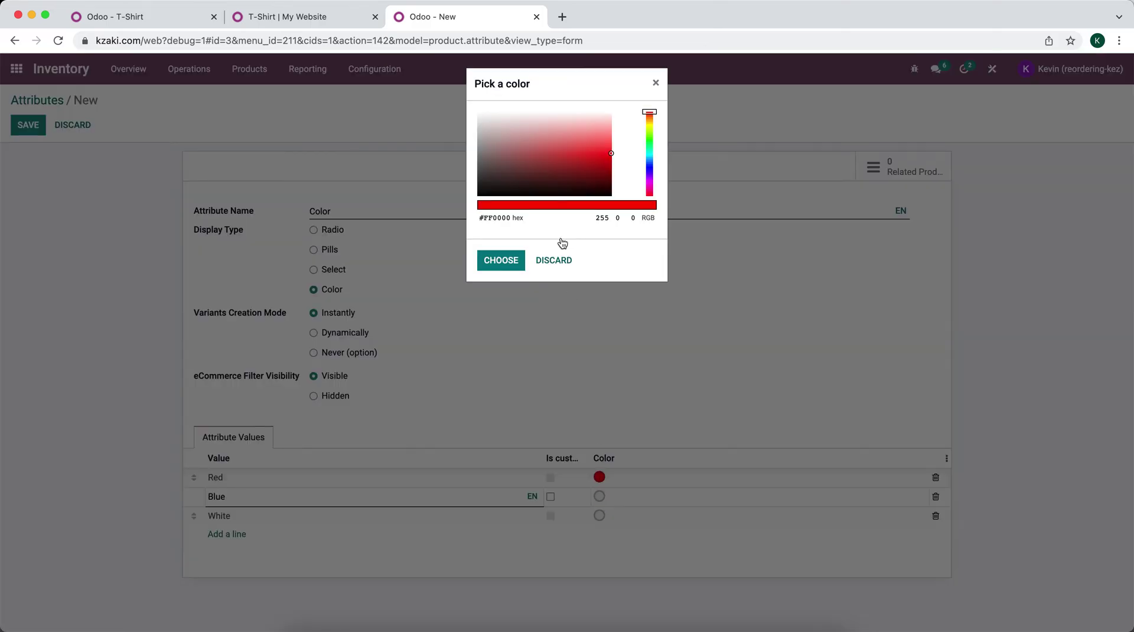
{"action": "left_click", "coordinate": [649, 169]}
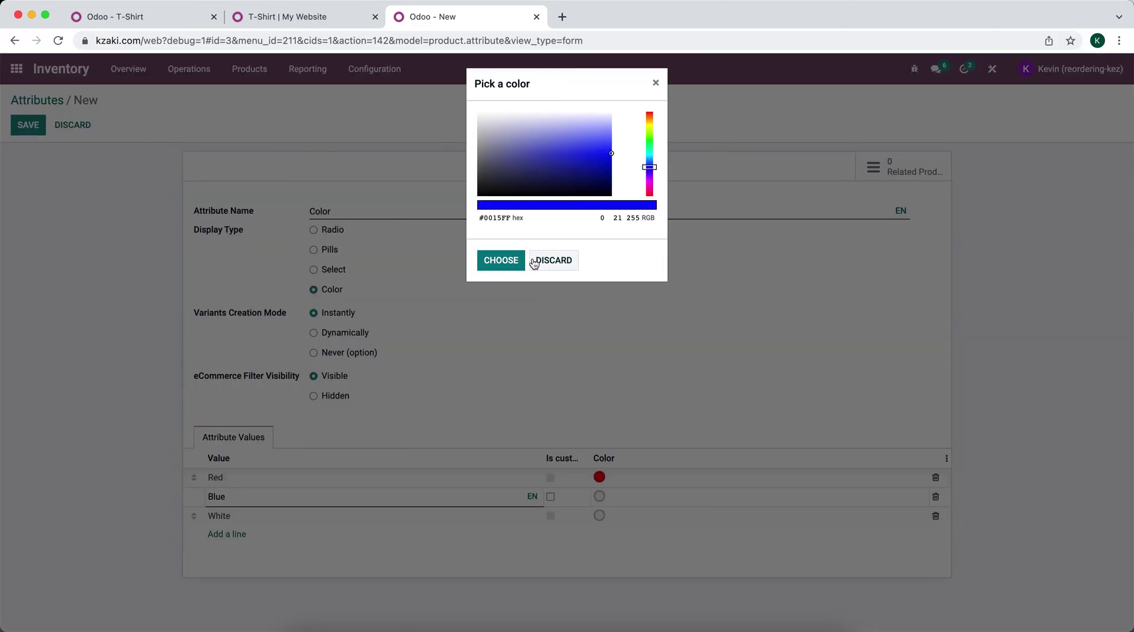
{"action": "left_click", "coordinate": [504, 261]}
Step: Assign the color #FFFFFF to the White value
{"action": "left_click", "coordinate": [599, 515]}
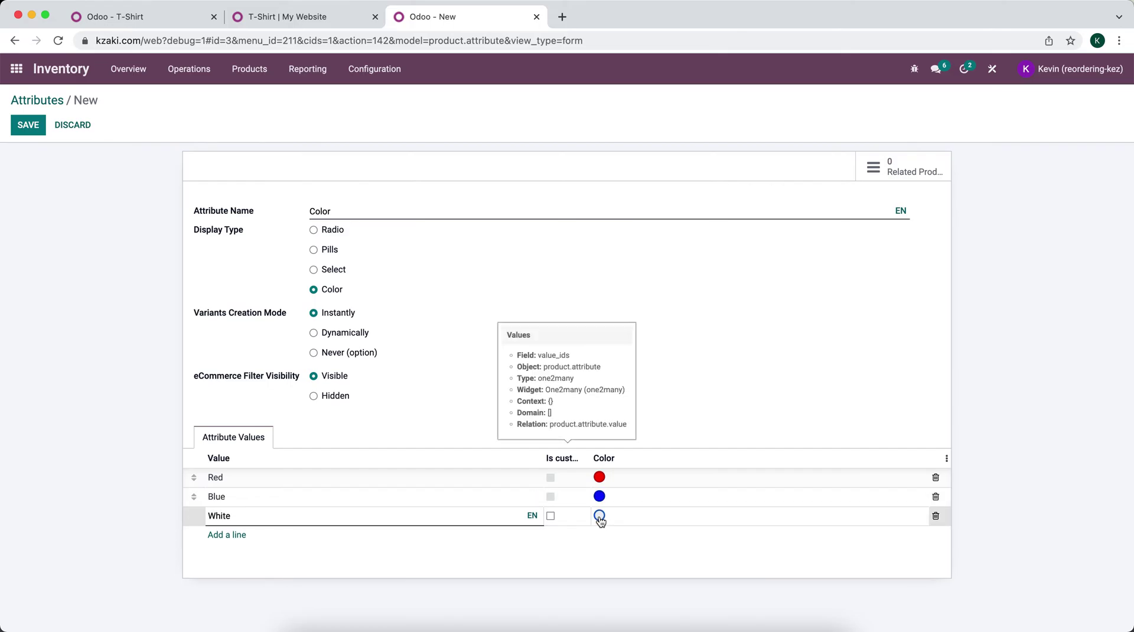
{"action": "left_click_drag", "start_coordinate": [525, 166], "coordinate": [446, 76]}
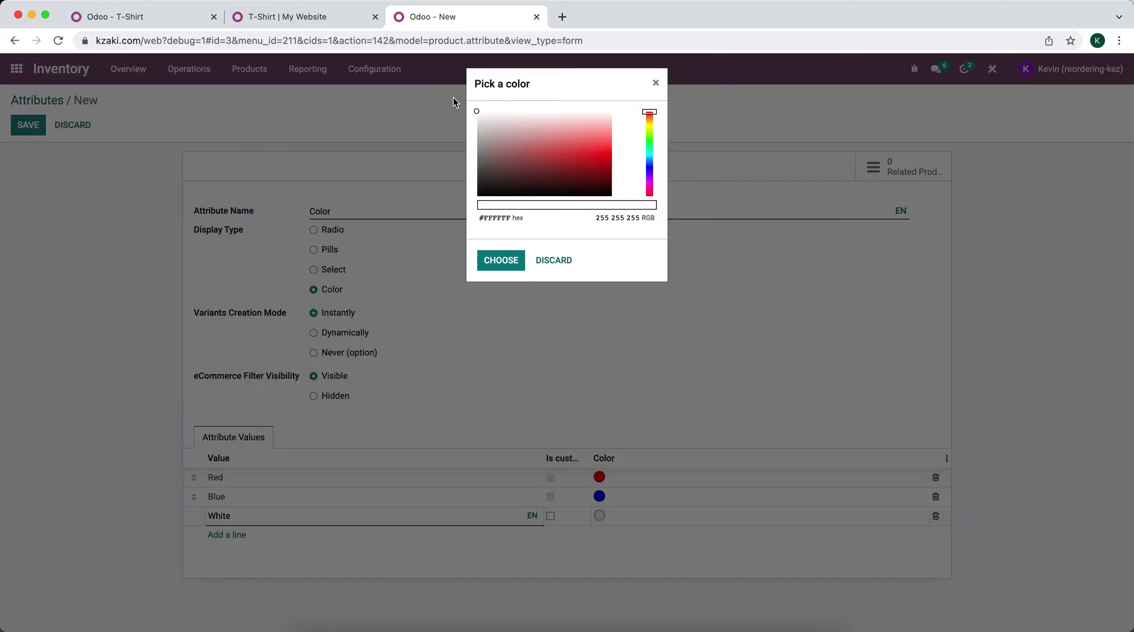
{"action": "left_click", "coordinate": [500, 260]}
Step: Add a value named Custom, mark it as a custom value, and save the Color attribute
{"action": "left_click", "coordinate": [230, 537]}
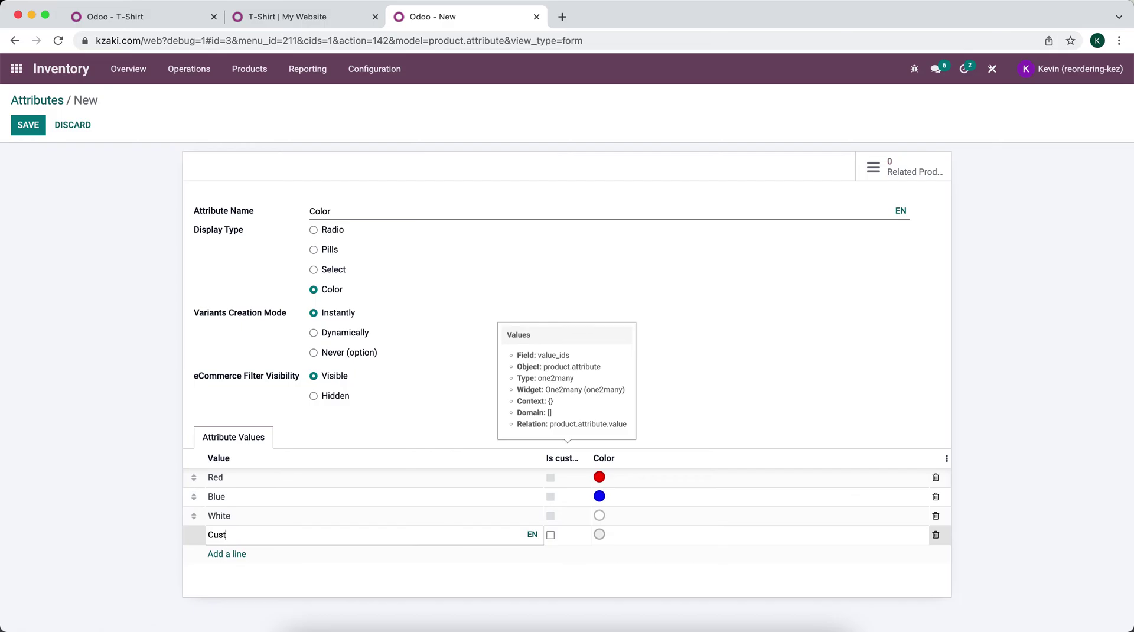
{"action": "left_click", "coordinate": [551, 535]}
{"action": "left_click", "coordinate": [29, 126]}
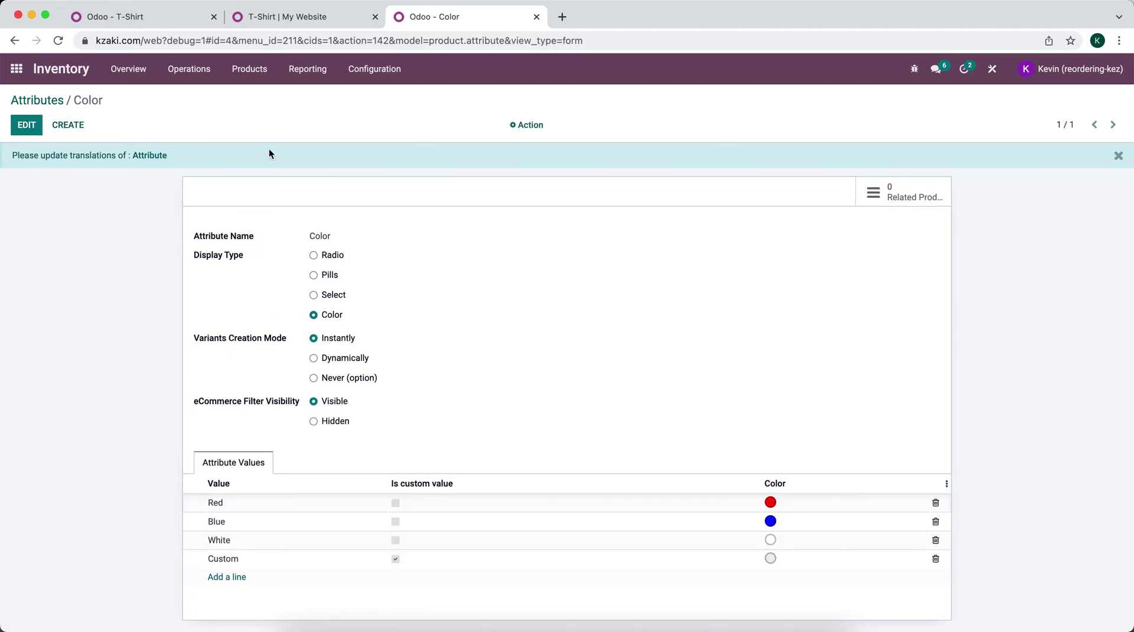
Step: Open the T-Shirt product's attributes and add a line for the Color attribute
{"action": "left_click", "coordinate": [250, 79]}
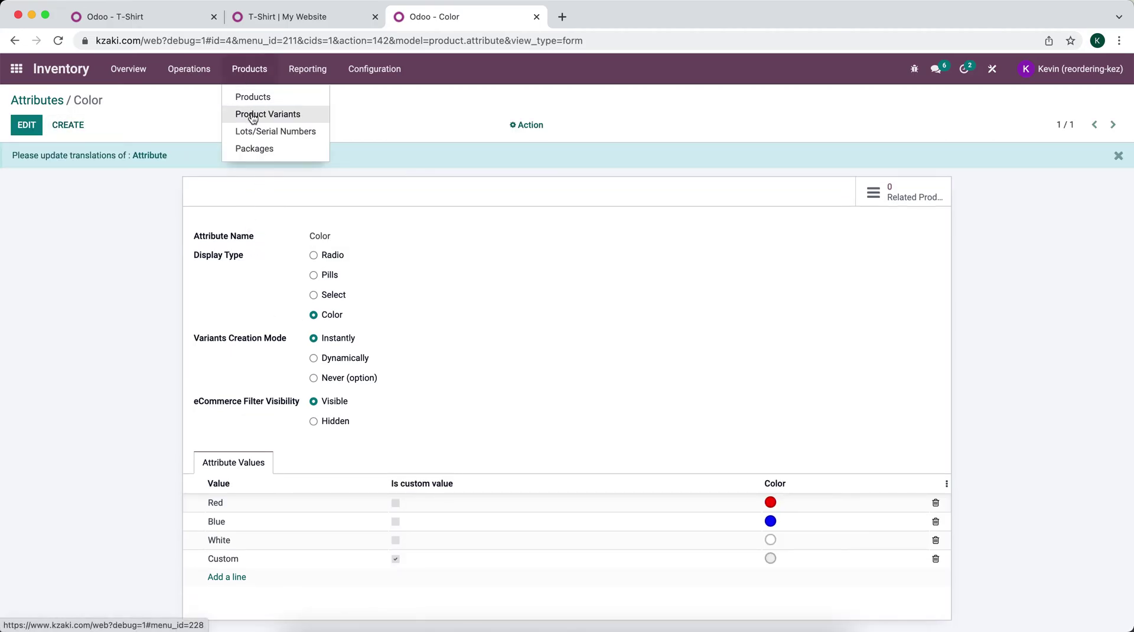
{"action": "left_click", "coordinate": [253, 97]}
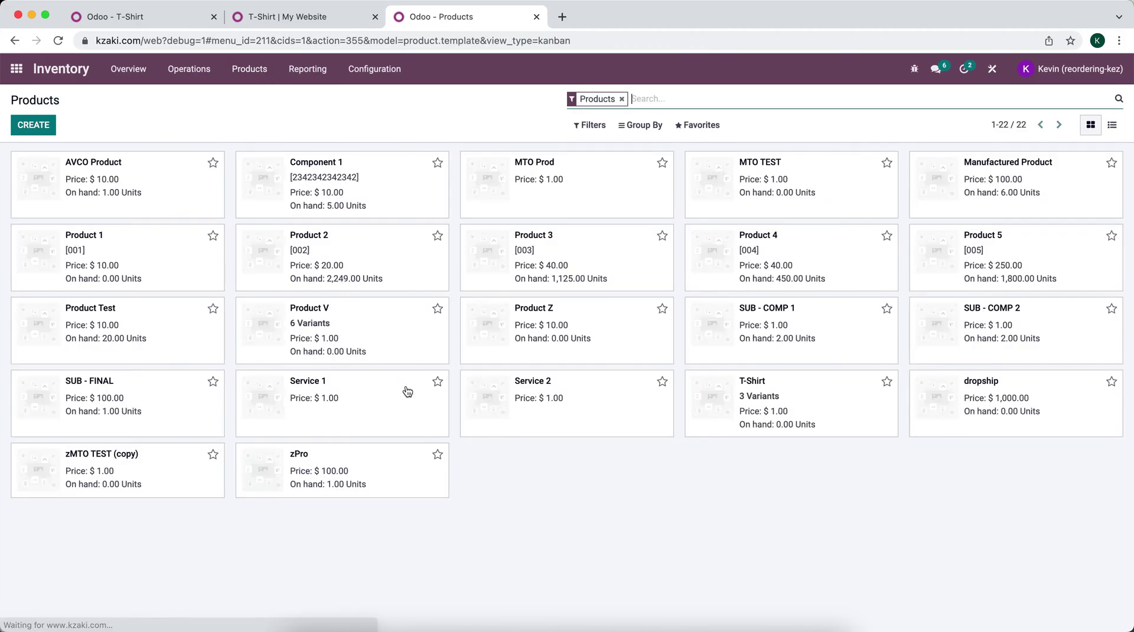
{"action": "left_click", "coordinate": [723, 410]}
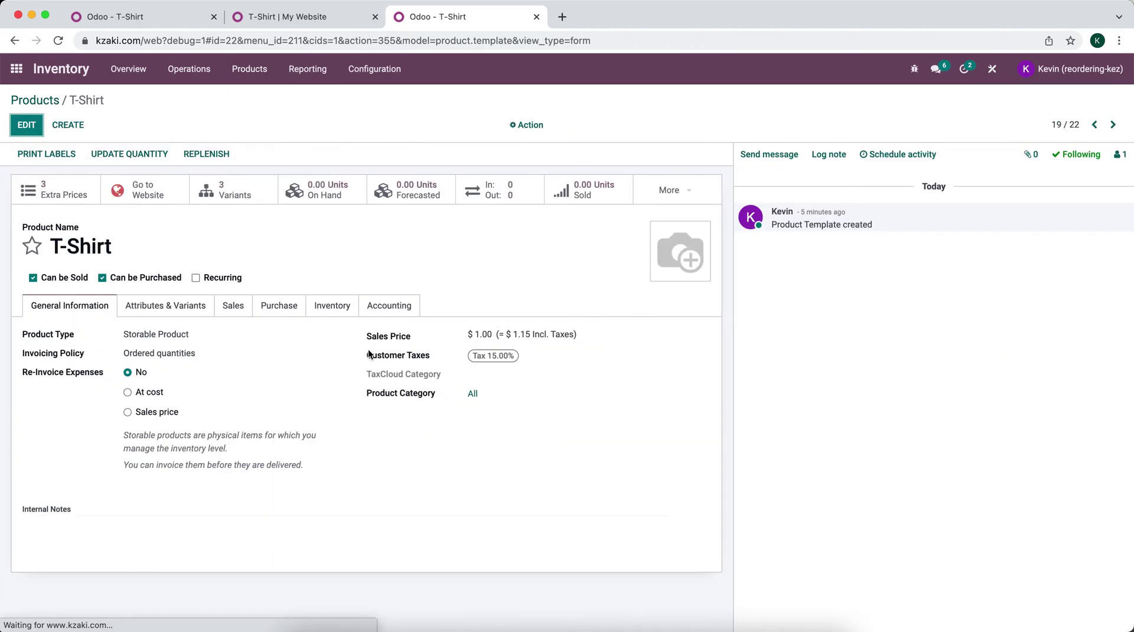
{"action": "left_click", "coordinate": [322, 308]}
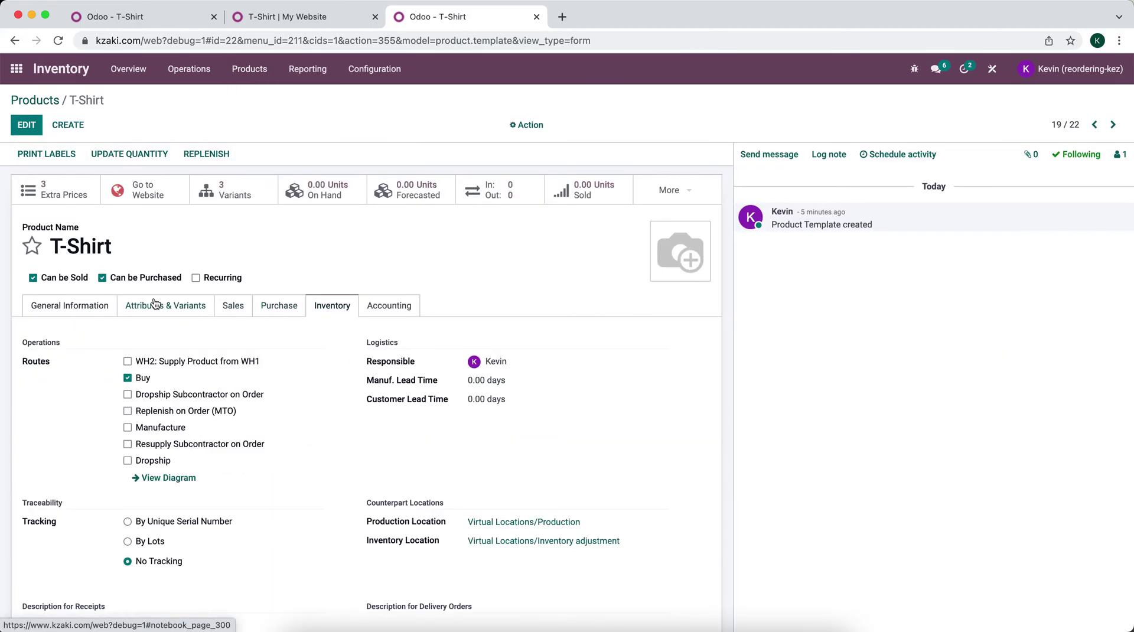
{"action": "left_click", "coordinate": [189, 316]}
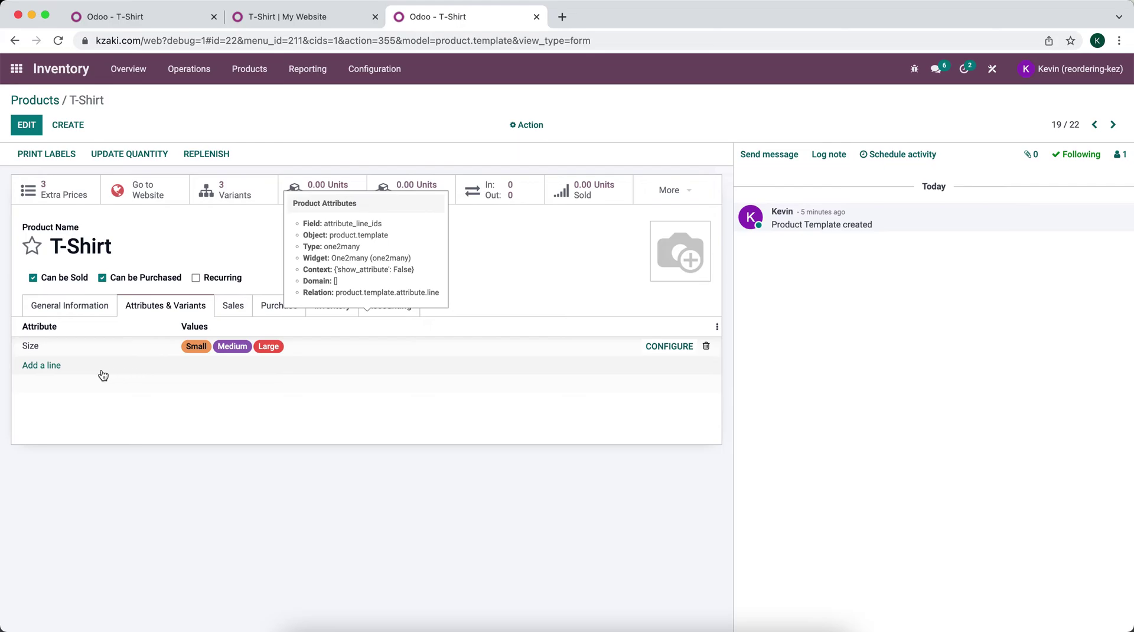
{"action": "left_click", "coordinate": [58, 367]}
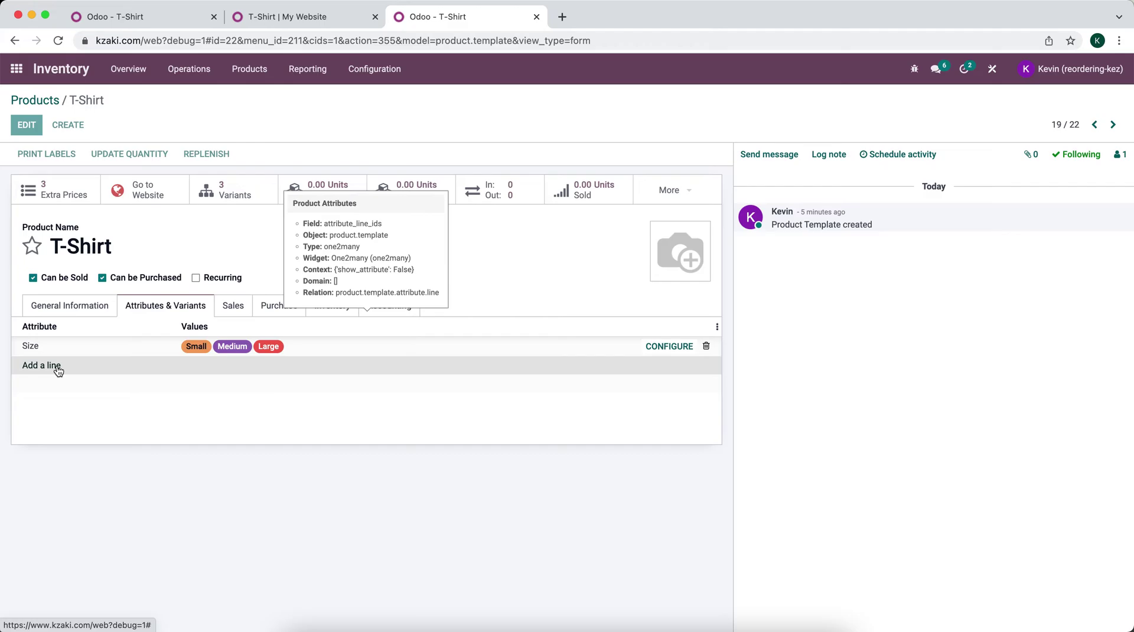
{"action": "type", "text": "Colo"}
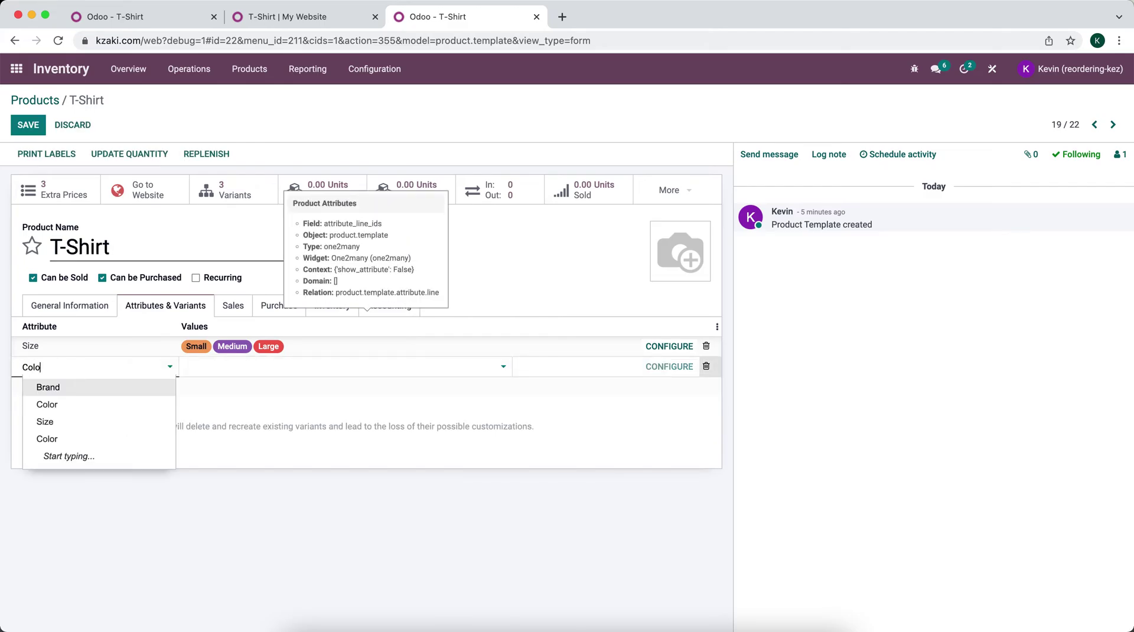
{"action": "left_click", "coordinate": [63, 392]}
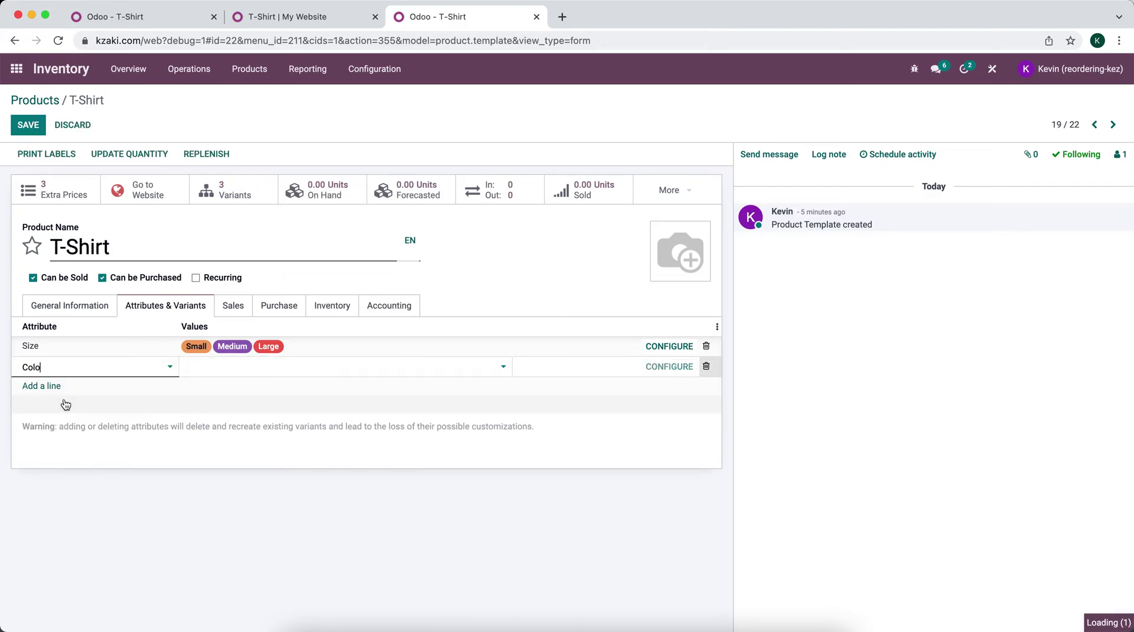
Step: Assign the values Red, Blue, White and Custom to the T-Shirt's Color attribute and save the product
{"action": "left_click", "coordinate": [254, 372]}
{"action": "left_click", "coordinate": [251, 390]}
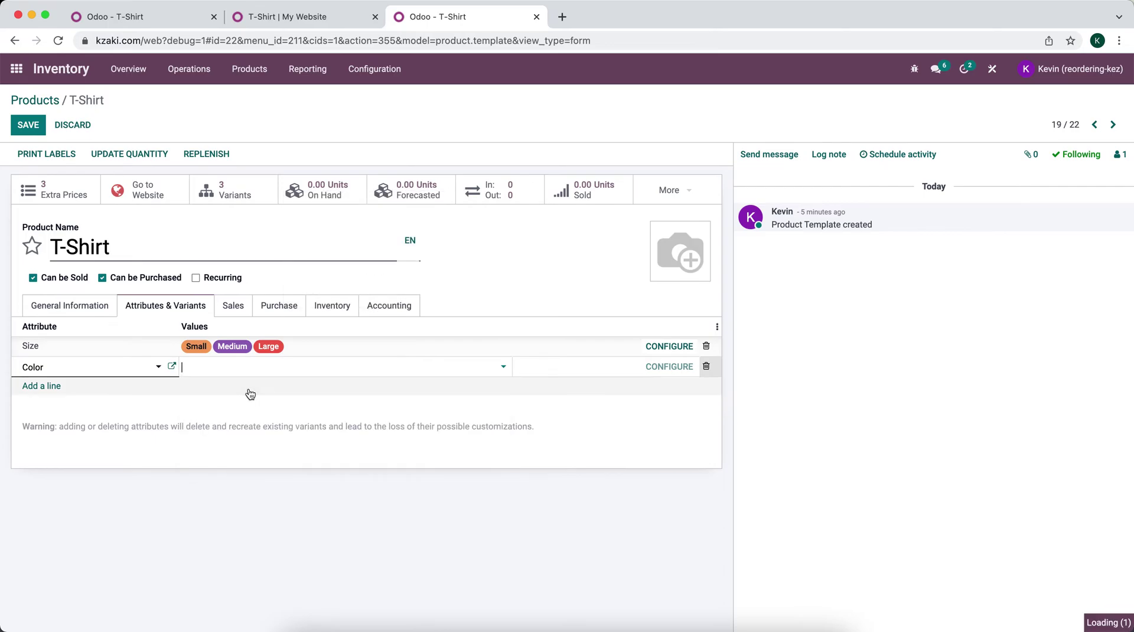
{"action": "left_click", "coordinate": [258, 377]}
{"action": "left_click", "coordinate": [259, 390]}
{"action": "left_click", "coordinate": [265, 369]}
{"action": "left_click", "coordinate": [264, 388]}
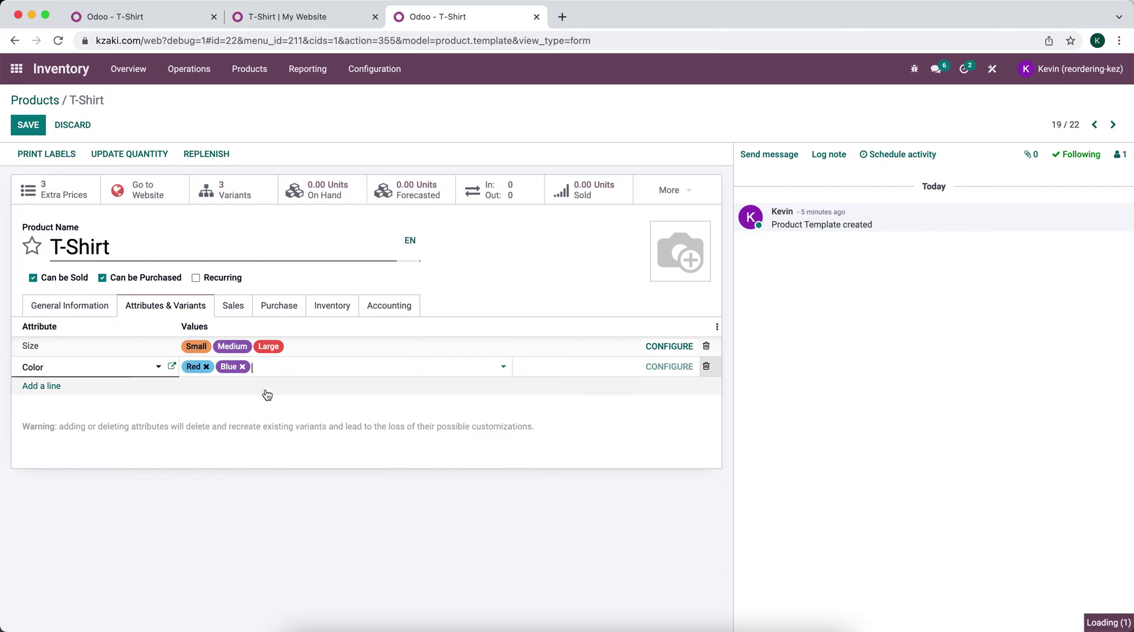
{"action": "left_click", "coordinate": [302, 372]}
{"action": "left_click", "coordinate": [304, 388]}
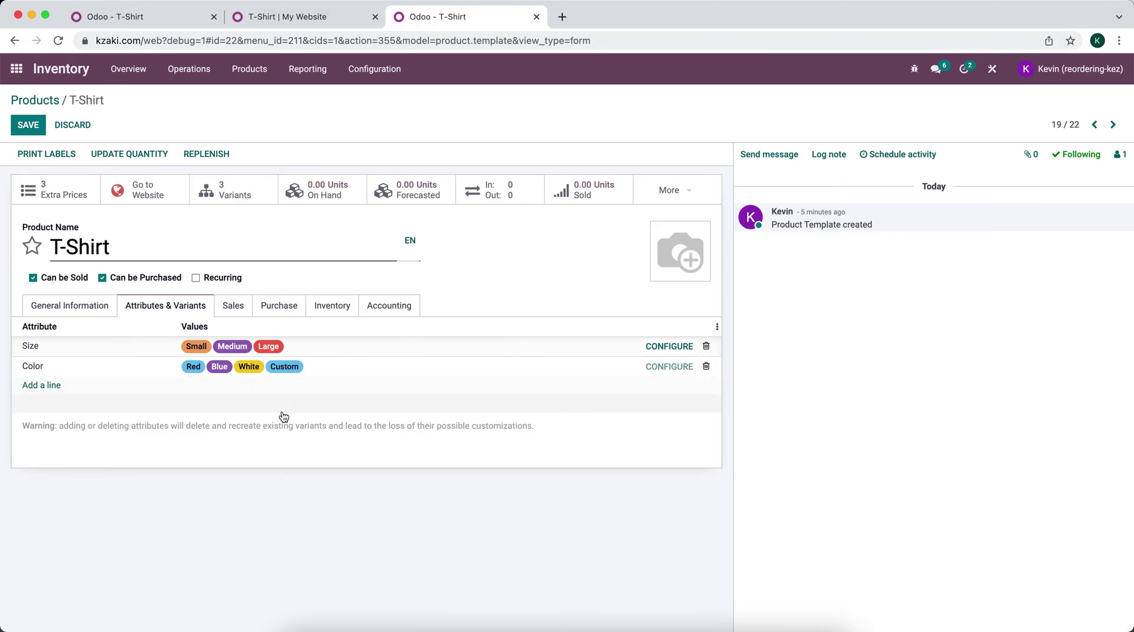
{"action": "left_click", "coordinate": [276, 417]}
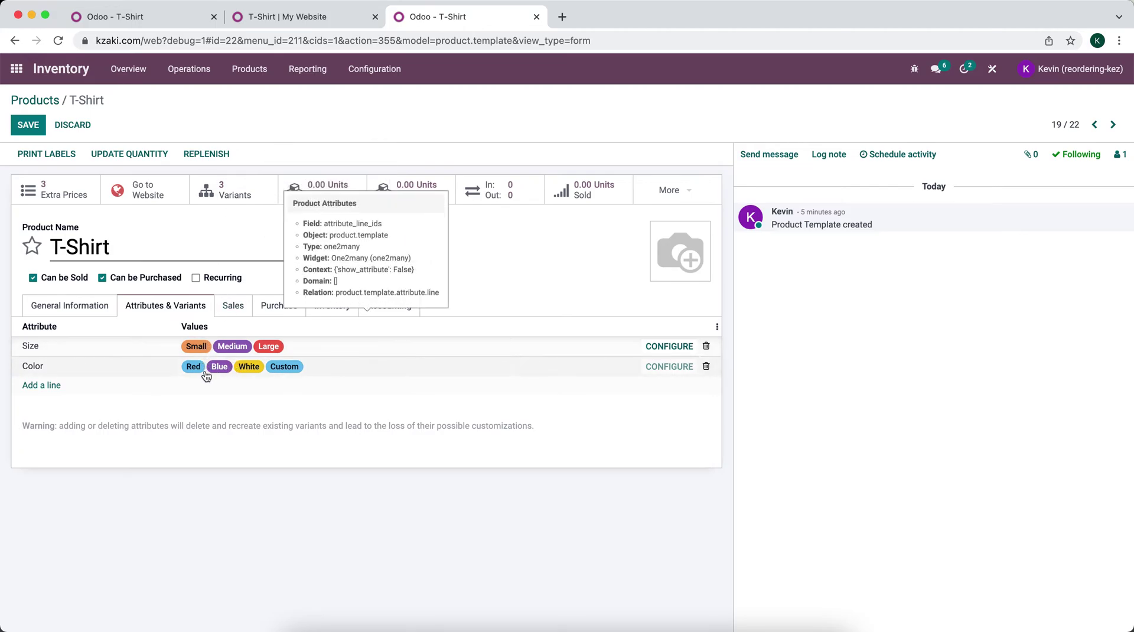
{"action": "left_click", "coordinate": [27, 124]}
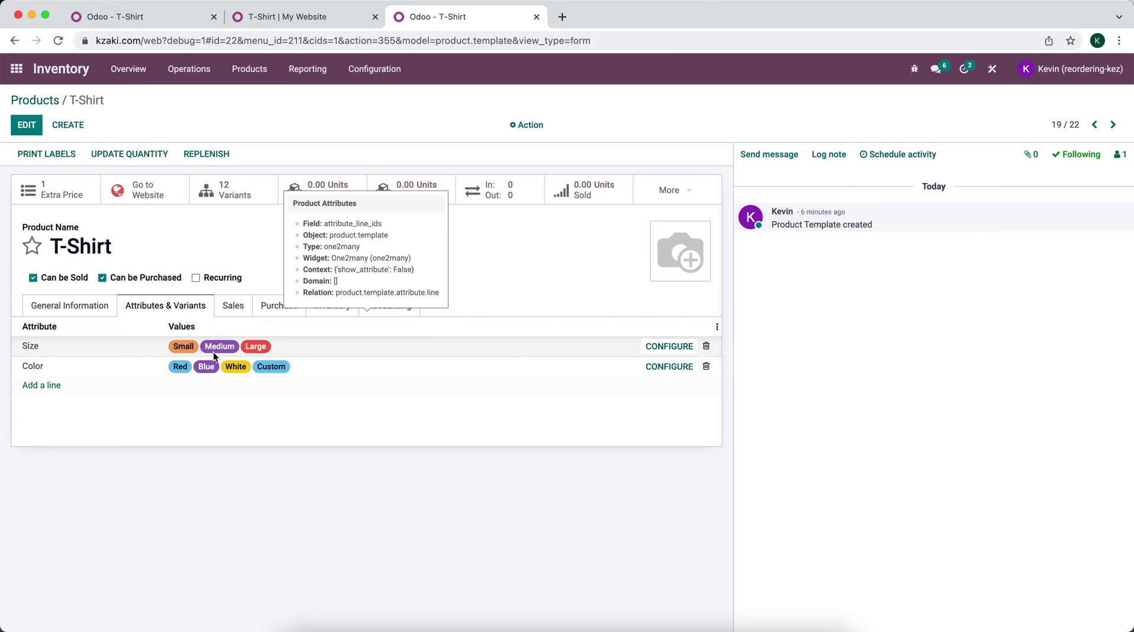
Step: Review the T-Shirt's list of size and color variants
{"action": "left_click", "coordinate": [227, 195]}
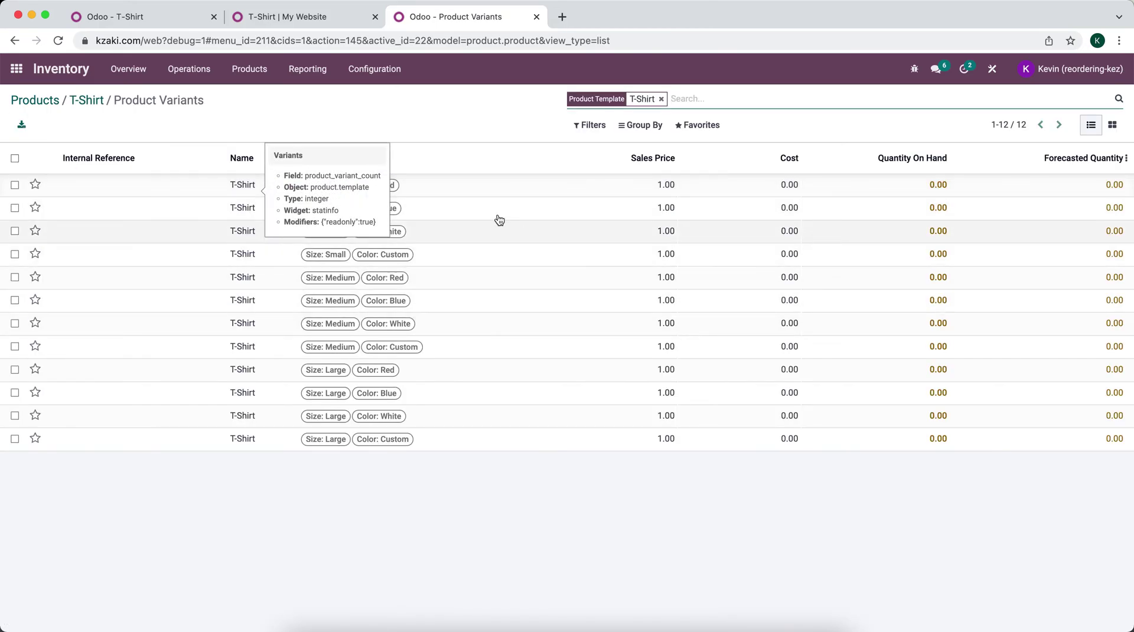
{"action": "left_click", "coordinate": [375, 68]}
{"action": "left_click", "coordinate": [284, 131]}
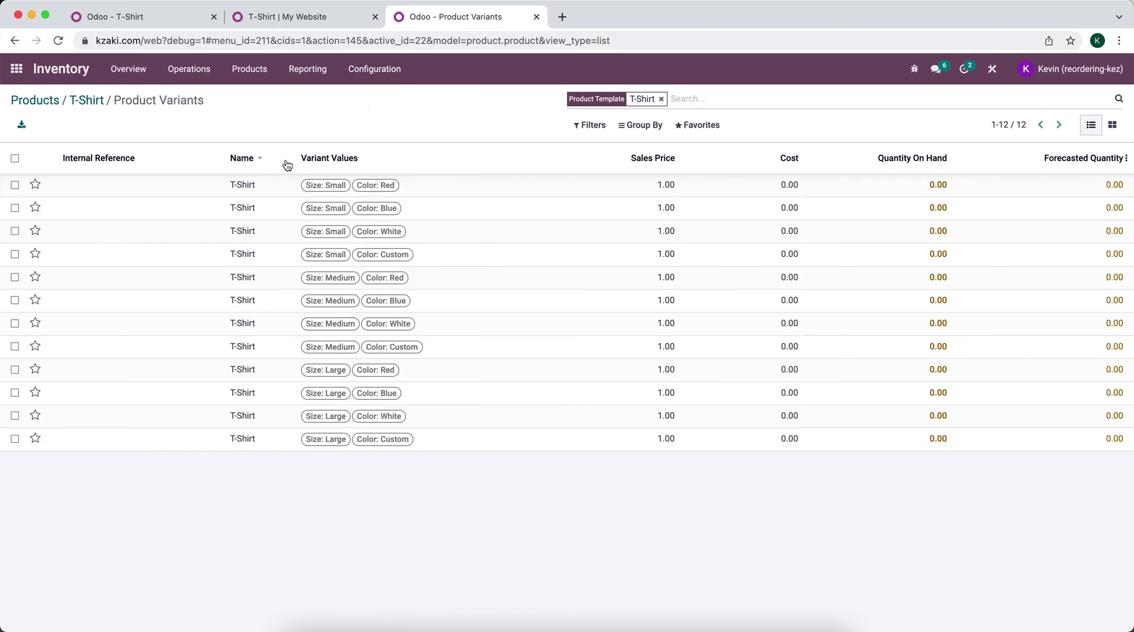
Step: Reload the T-Shirt shop page and try the Medium and Small sizes in the Size selection
{"action": "left_click", "coordinate": [342, 18]}
{"action": "left_click", "coordinate": [58, 40]}
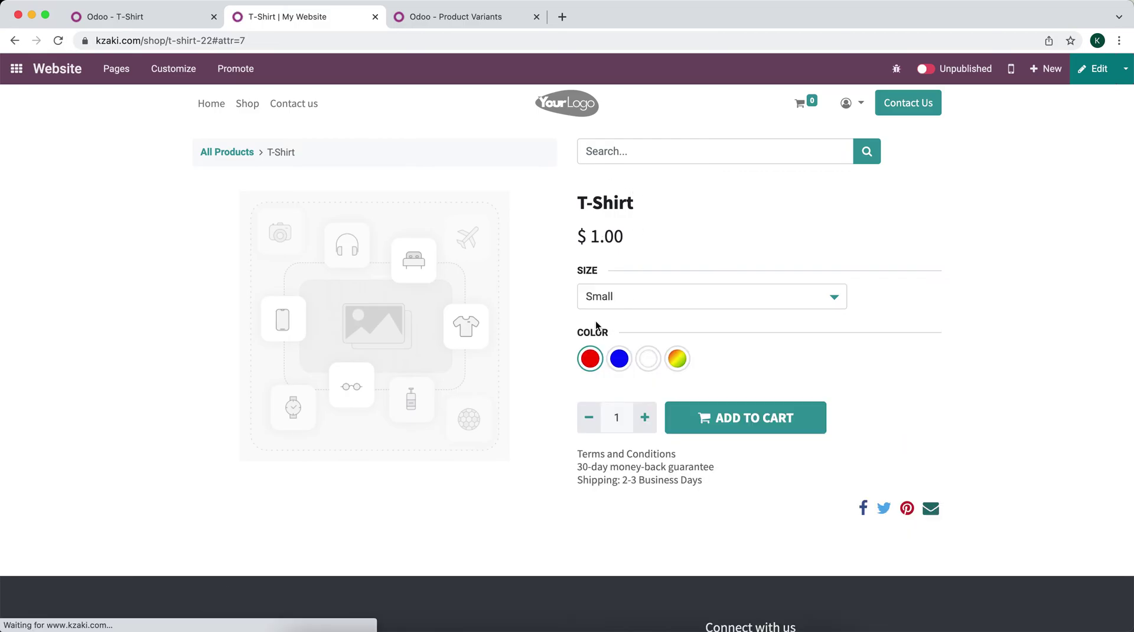
{"action": "left_click", "coordinate": [602, 297]}
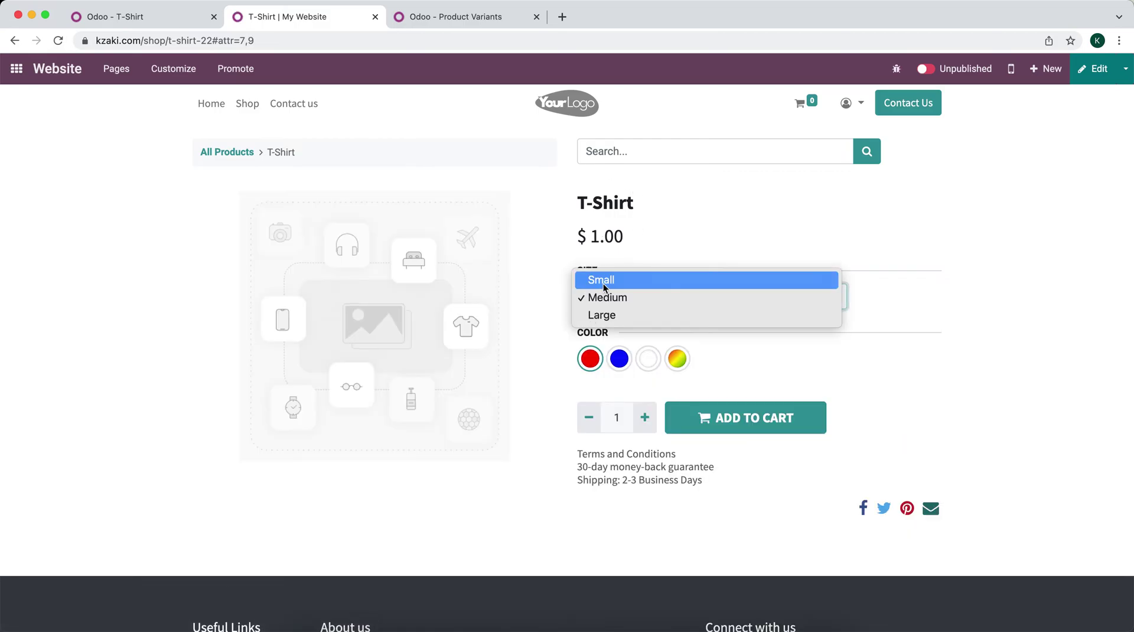
{"action": "left_click", "coordinate": [604, 284]}
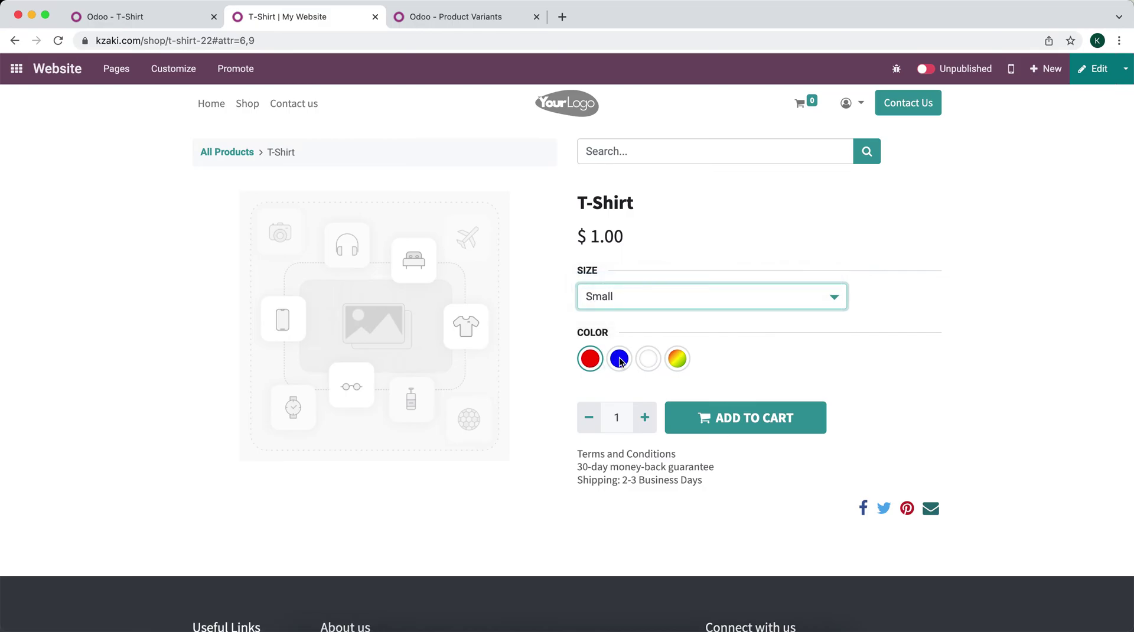
Step: Choose the custom color on the shop page and enter Purple as its value
{"action": "left_click", "coordinate": [677, 359]}
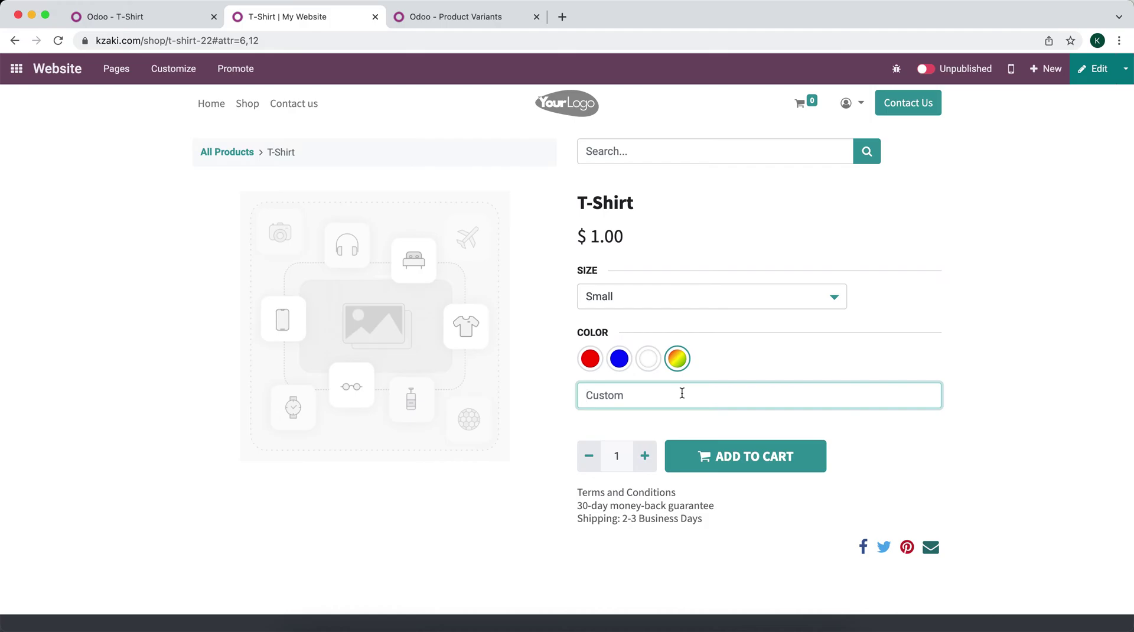
{"action": "type", "text": "Purple"}
{"action": "left_click", "coordinate": [768, 358]}
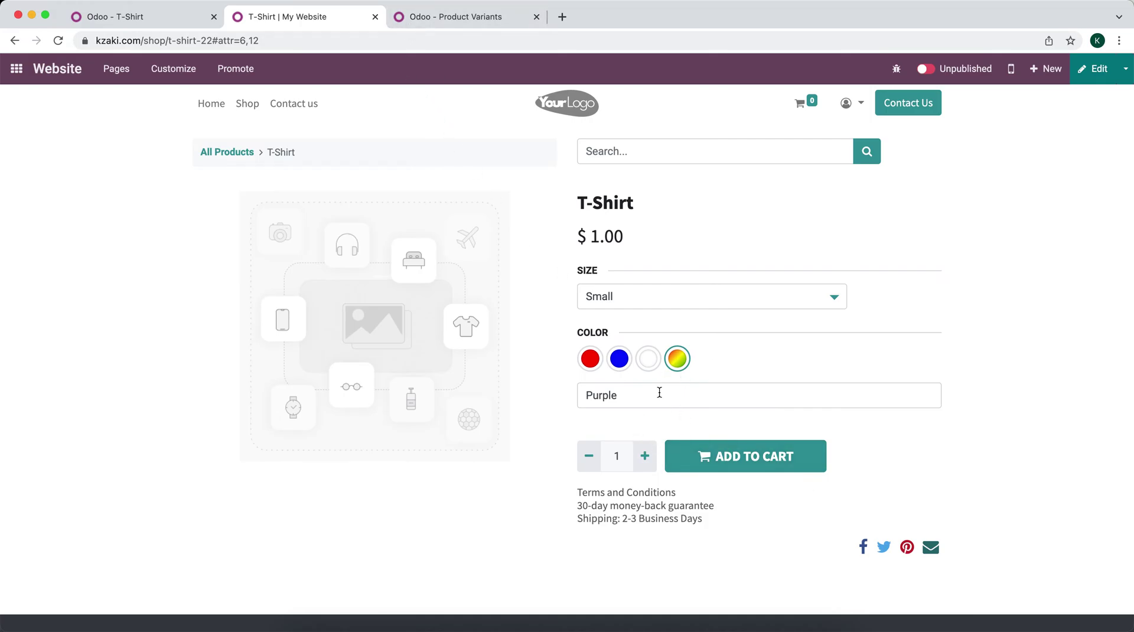
Step: Reload the T-Shirt product in Inventory and archive its Medium, Red variant from the variants list
{"action": "left_click", "coordinate": [151, 18]}
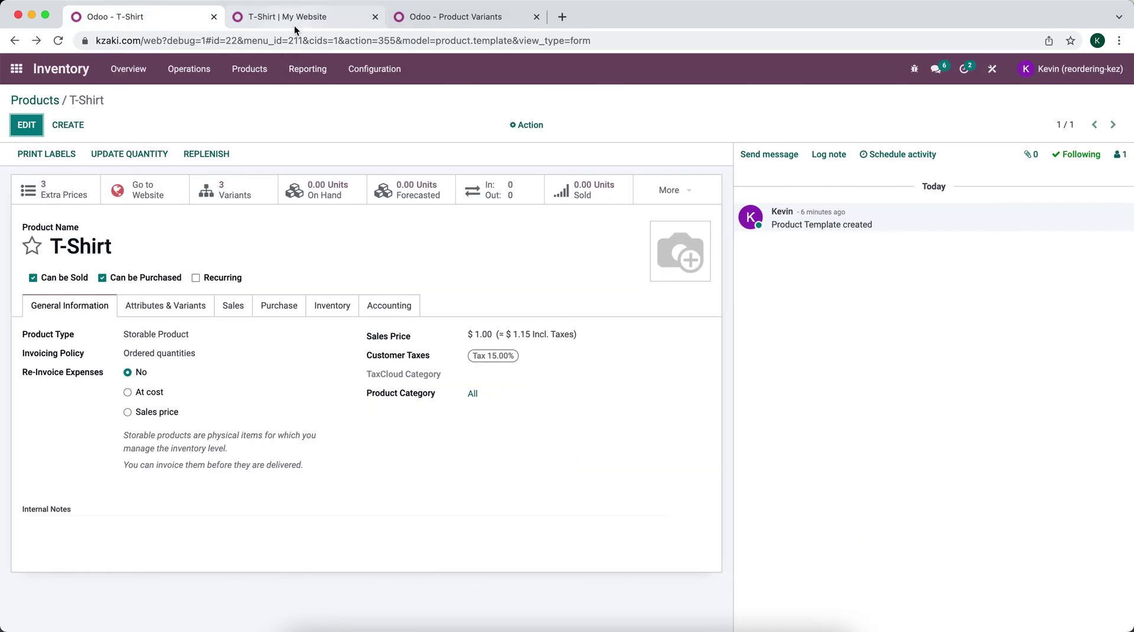
{"action": "left_click", "coordinate": [58, 40]}
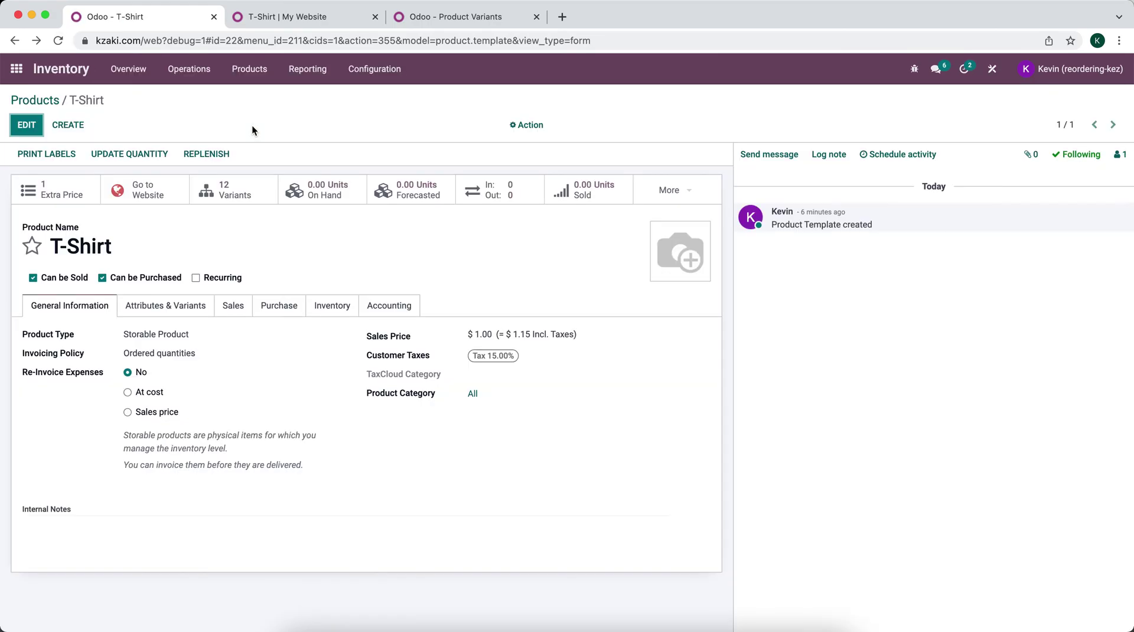
{"action": "left_click", "coordinate": [253, 82]}
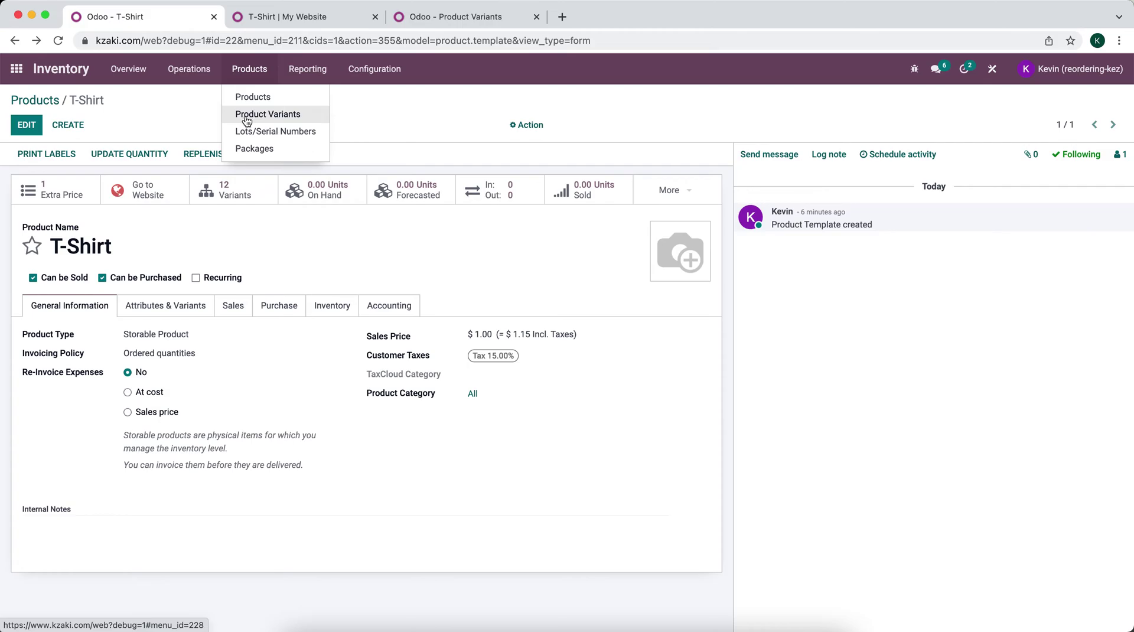
{"action": "left_click", "coordinate": [207, 104]}
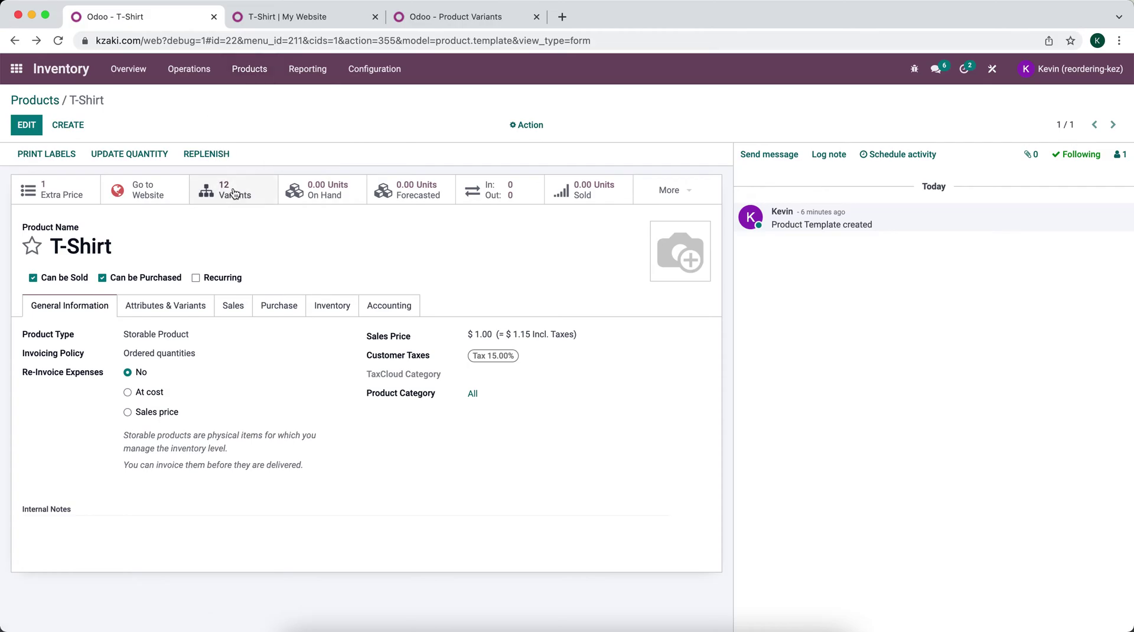
{"action": "left_click", "coordinate": [230, 189]}
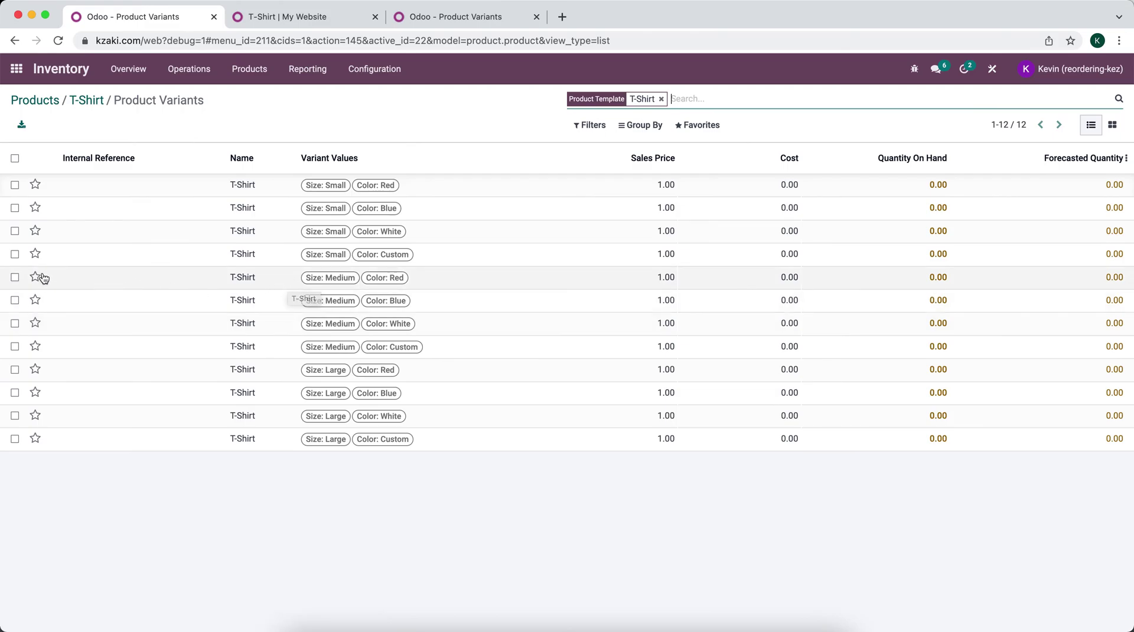
{"action": "left_click", "coordinate": [15, 276]}
{"action": "left_click", "coordinate": [529, 125]}
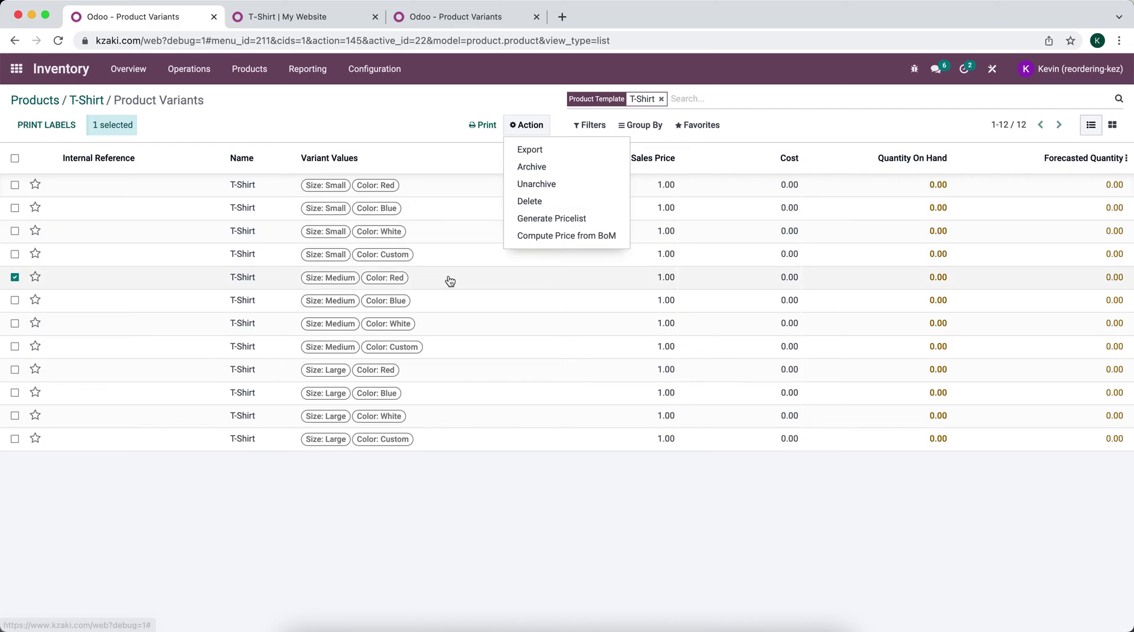
{"action": "left_click", "coordinate": [549, 172]}
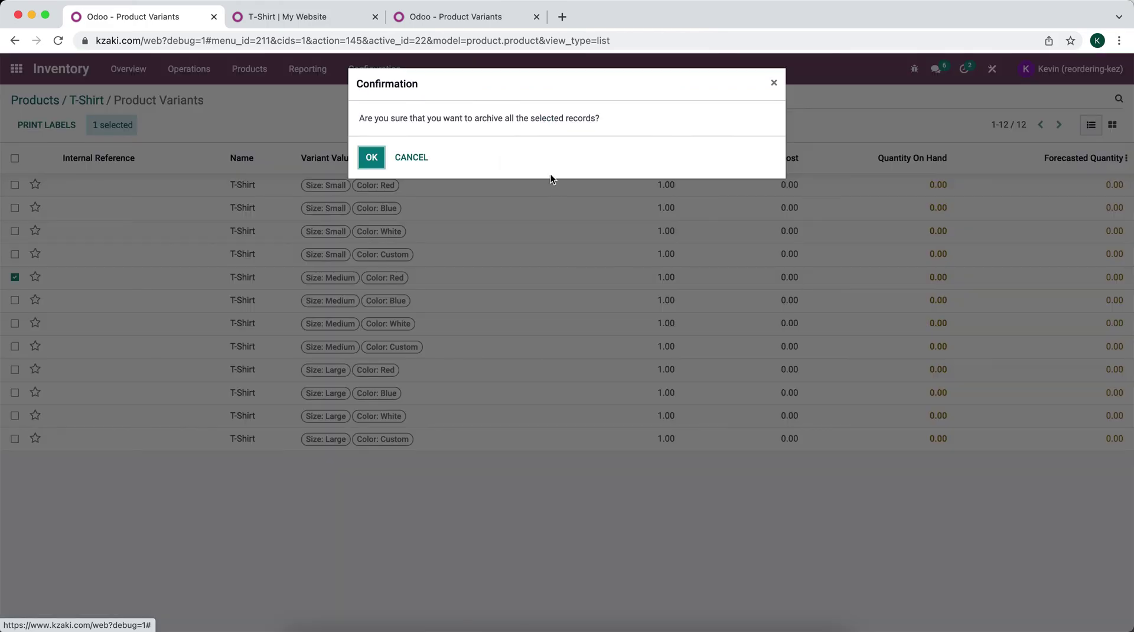
{"action": "left_click", "coordinate": [366, 156]}
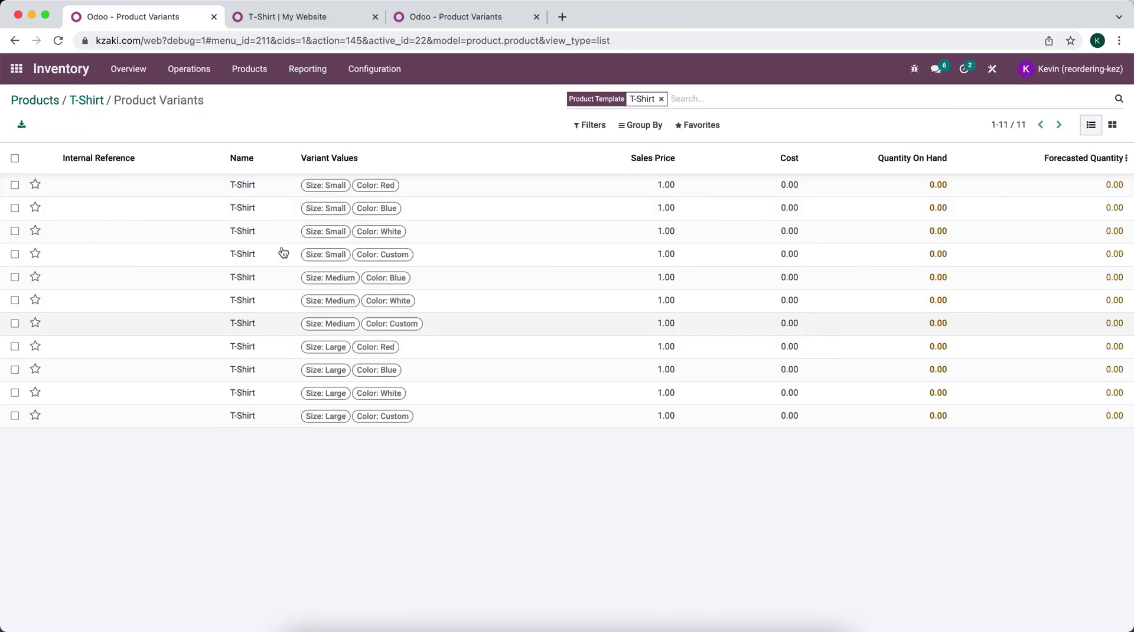
Step: Reload the T-Shirt shop page, choose the Small, Red combination and add it to the cart
{"action": "left_click", "coordinate": [328, 23]}
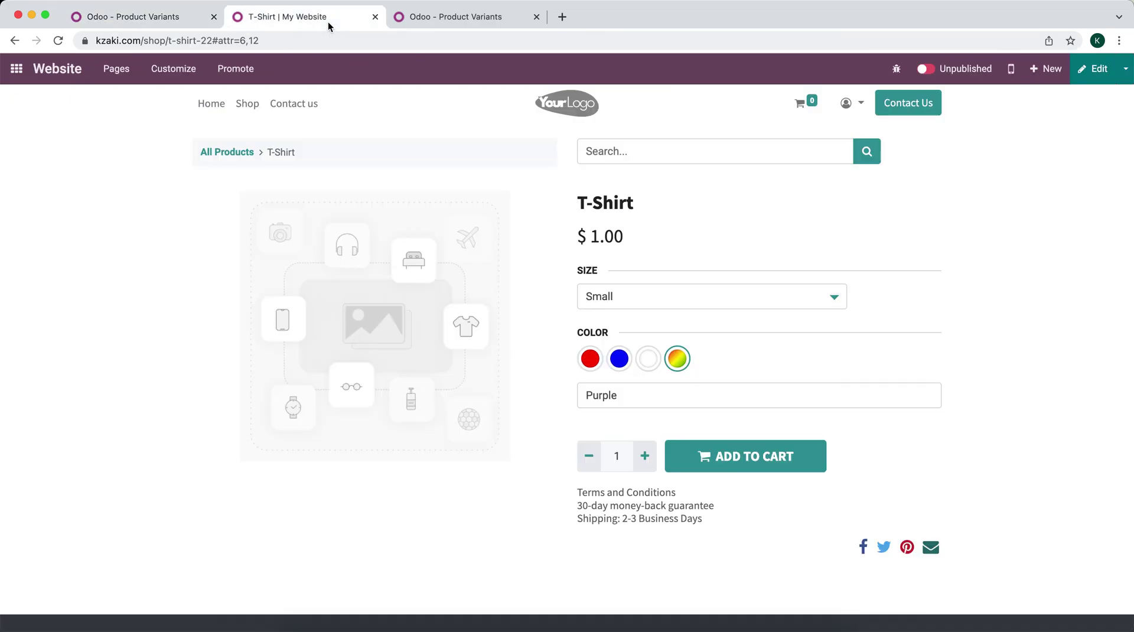
{"action": "left_click", "coordinate": [57, 40]}
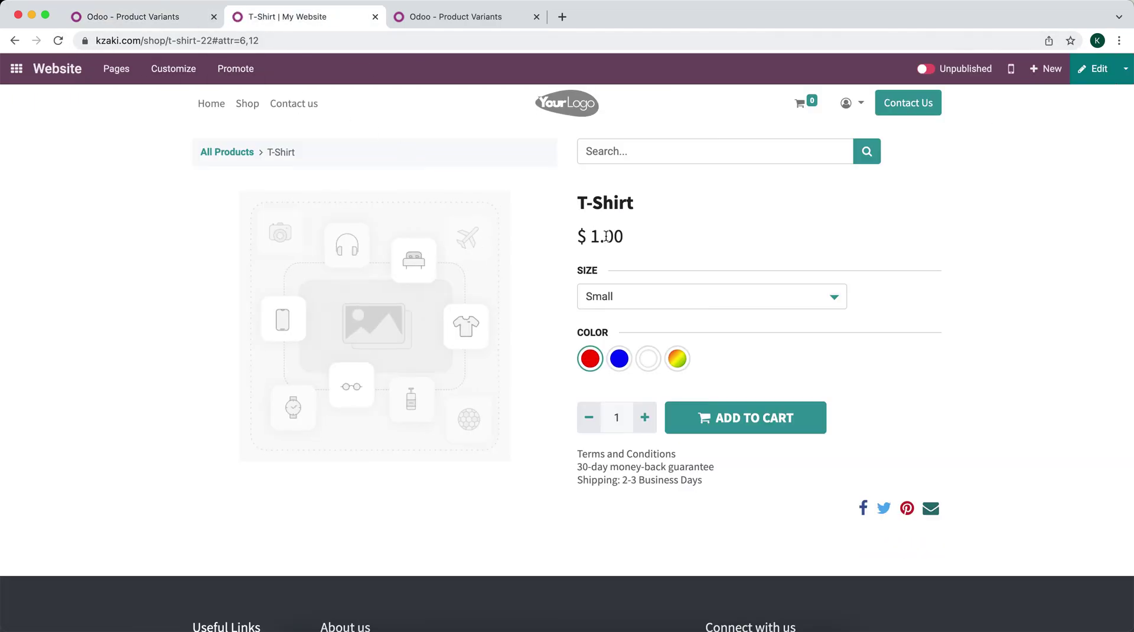
{"action": "left_click", "coordinate": [637, 297]}
{"action": "left_click", "coordinate": [636, 297]}
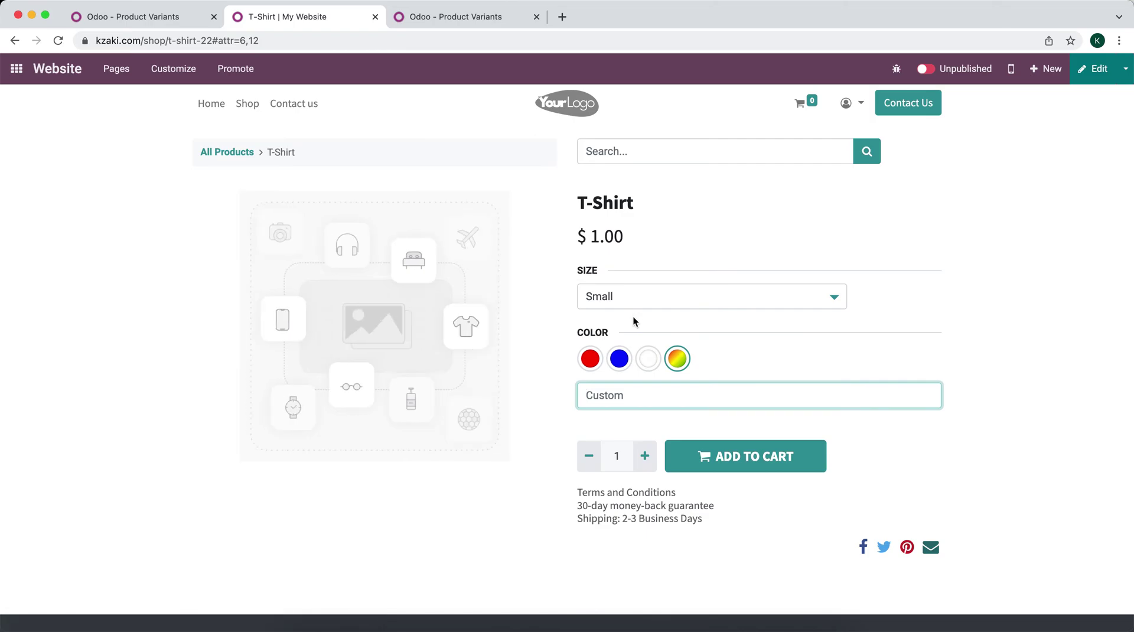
{"action": "left_click", "coordinate": [590, 359]}
{"action": "left_click", "coordinate": [703, 411]}
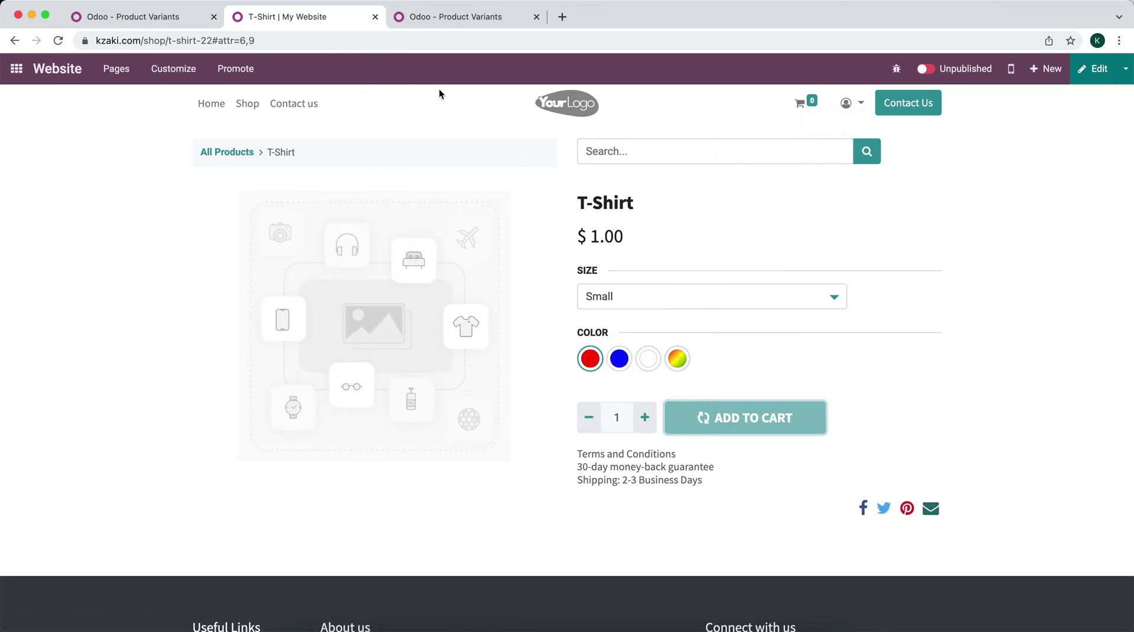
Step: Choose the Medium, Red combination on the shop page and check its availability
{"action": "left_click", "coordinate": [640, 297]}
{"action": "left_click", "coordinate": [640, 316]}
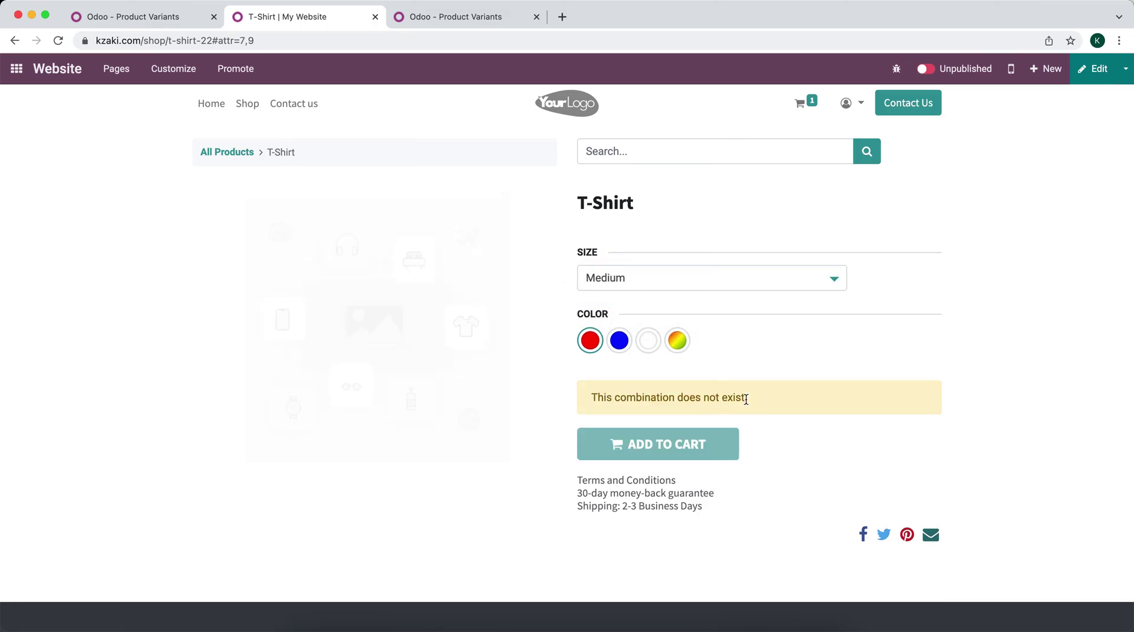
{"action": "left_click_drag", "start_coordinate": [746, 399], "coordinate": [629, 400]}
{"action": "left_click", "coordinate": [590, 387]}
Step: Open the T-Shirt's Small, Red variant for editing, review its variant-specific fields, and return to the product without changes
{"action": "left_click", "coordinate": [157, 16]}
{"action": "left_click", "coordinate": [199, 190]}
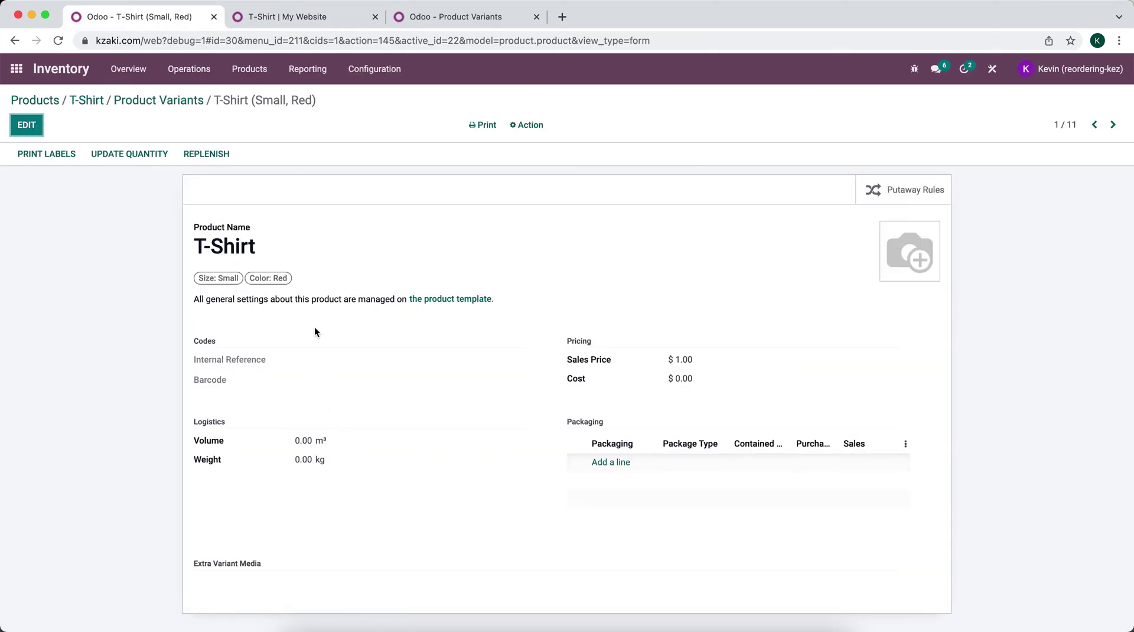
{"action": "left_click", "coordinate": [27, 124]}
{"action": "mouse_move", "coordinate": [902, 242]}
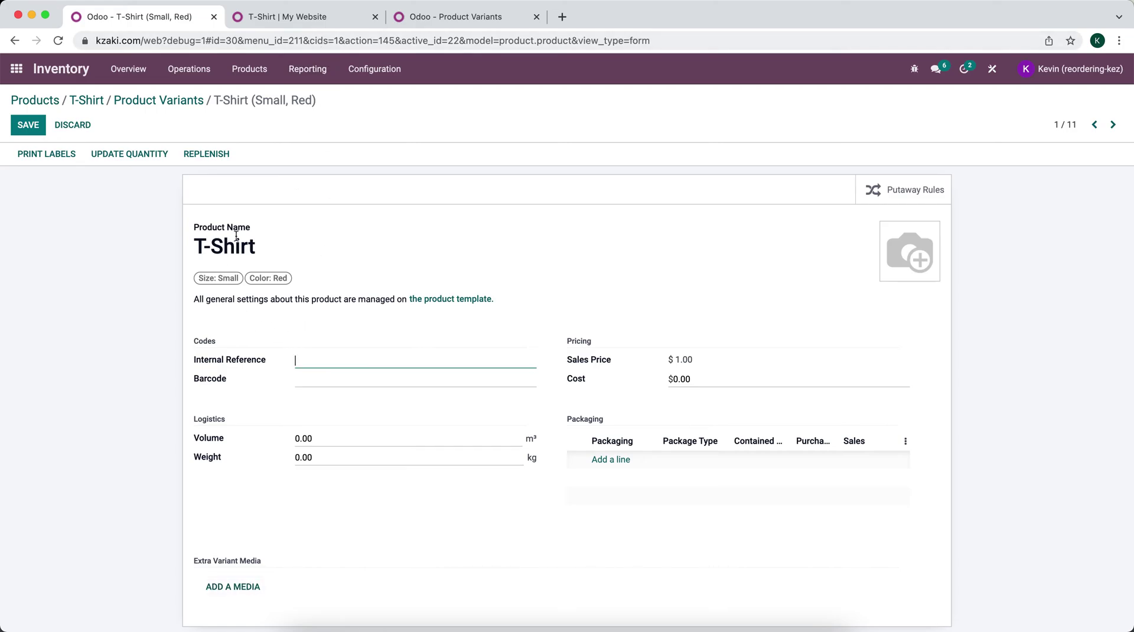
{"action": "left_click", "coordinate": [324, 19]}
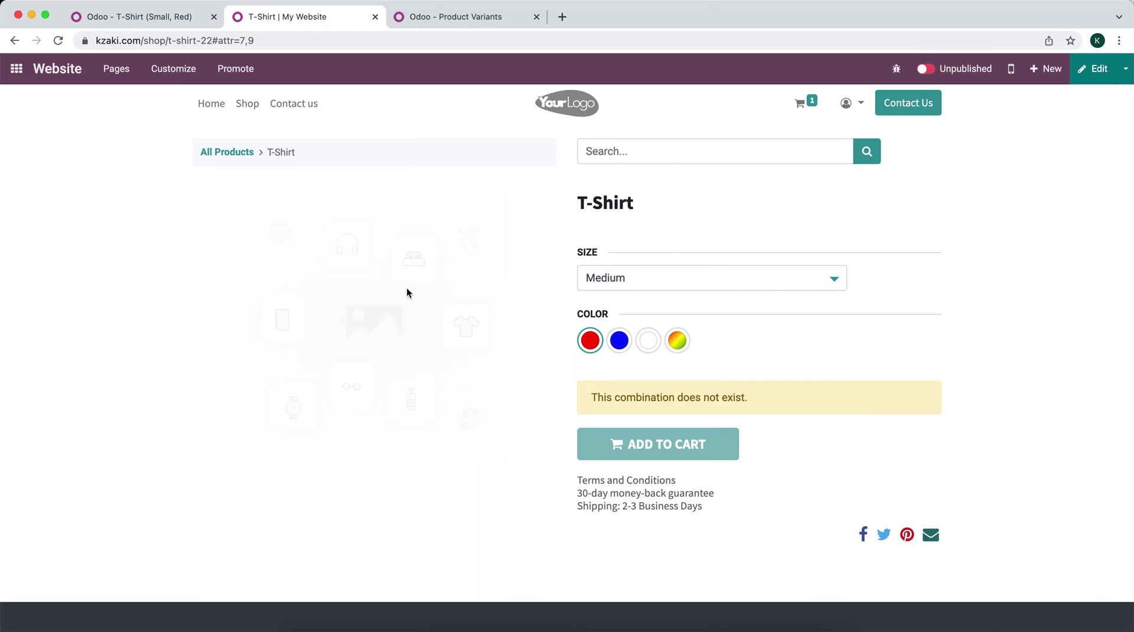
{"action": "left_click", "coordinate": [182, 18]}
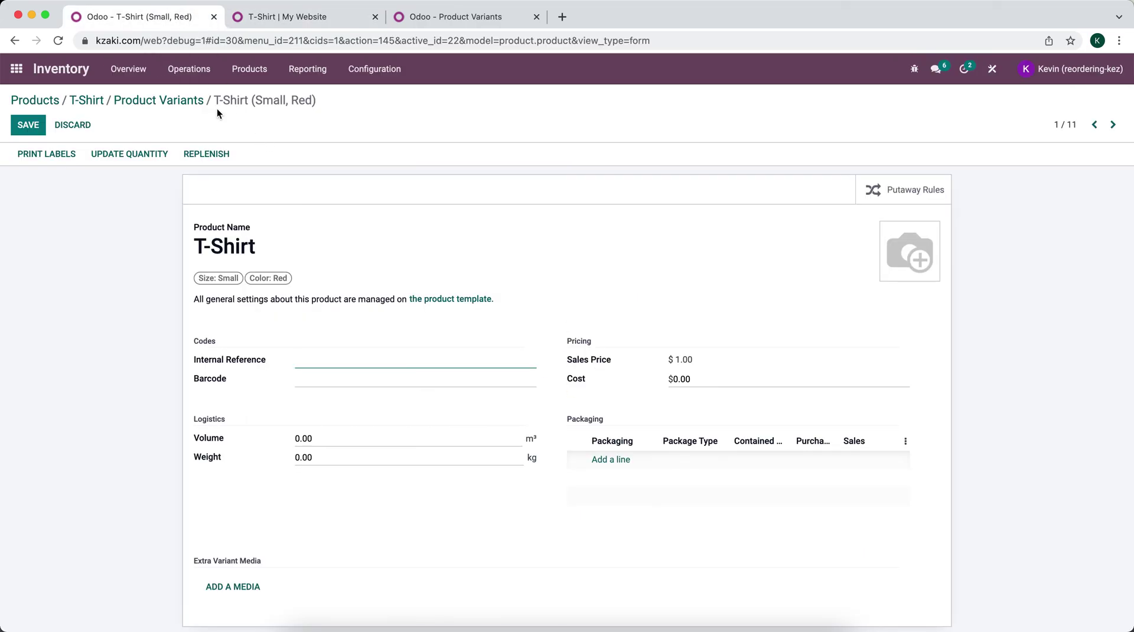
{"action": "left_click", "coordinate": [193, 102]}
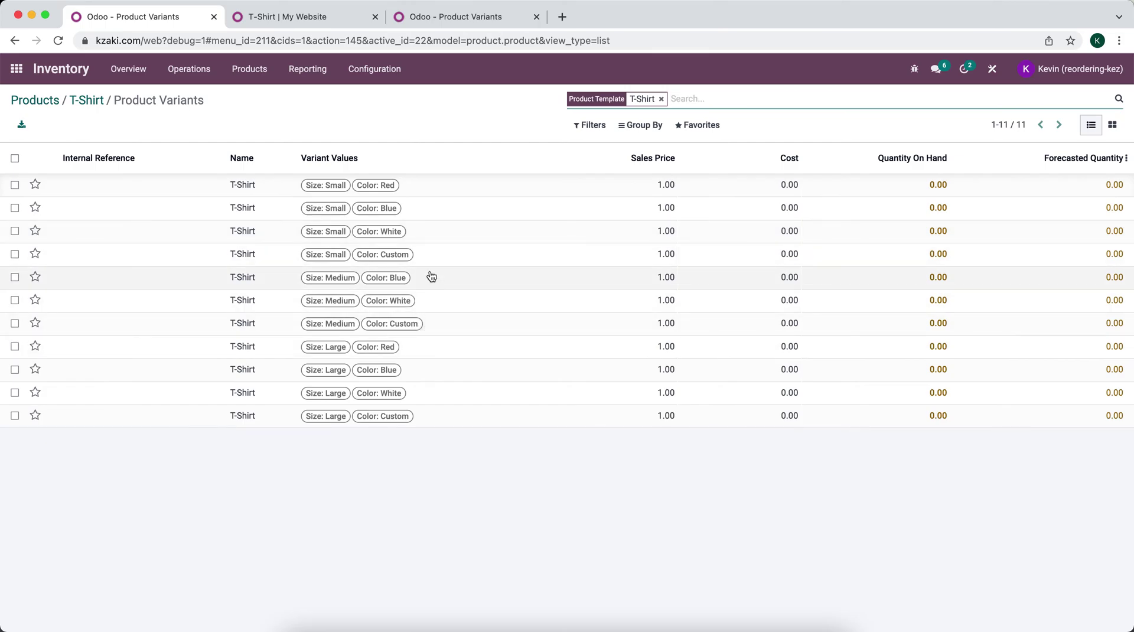
{"action": "left_click", "coordinate": [78, 106]}
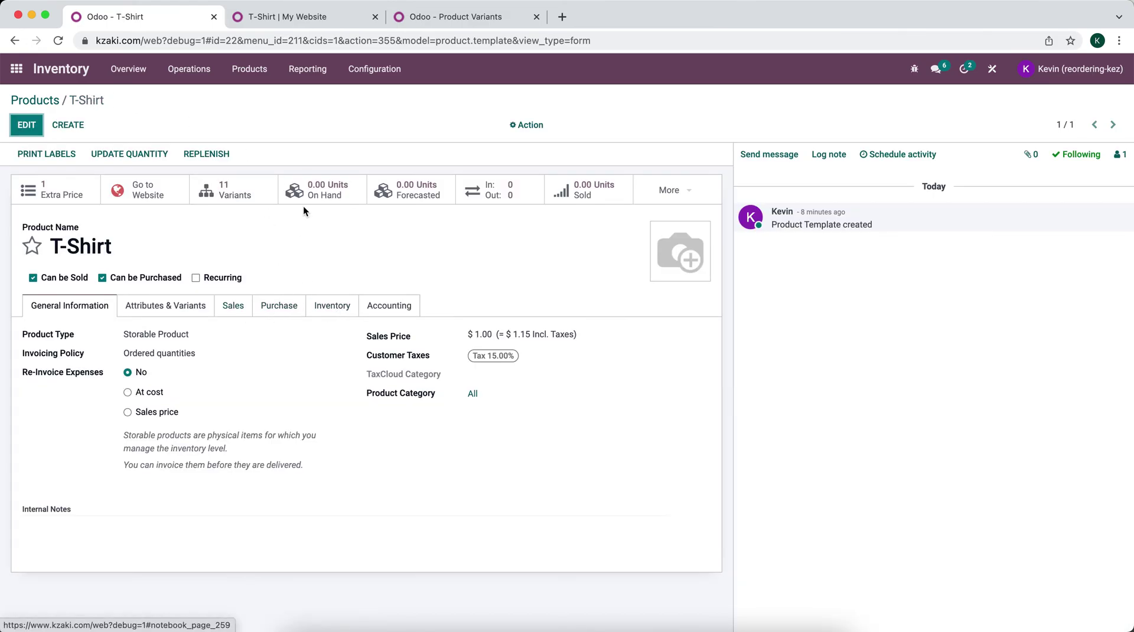
Step: Create a new product attribute named Type with the Pills display type
{"action": "left_click", "coordinate": [368, 69]}
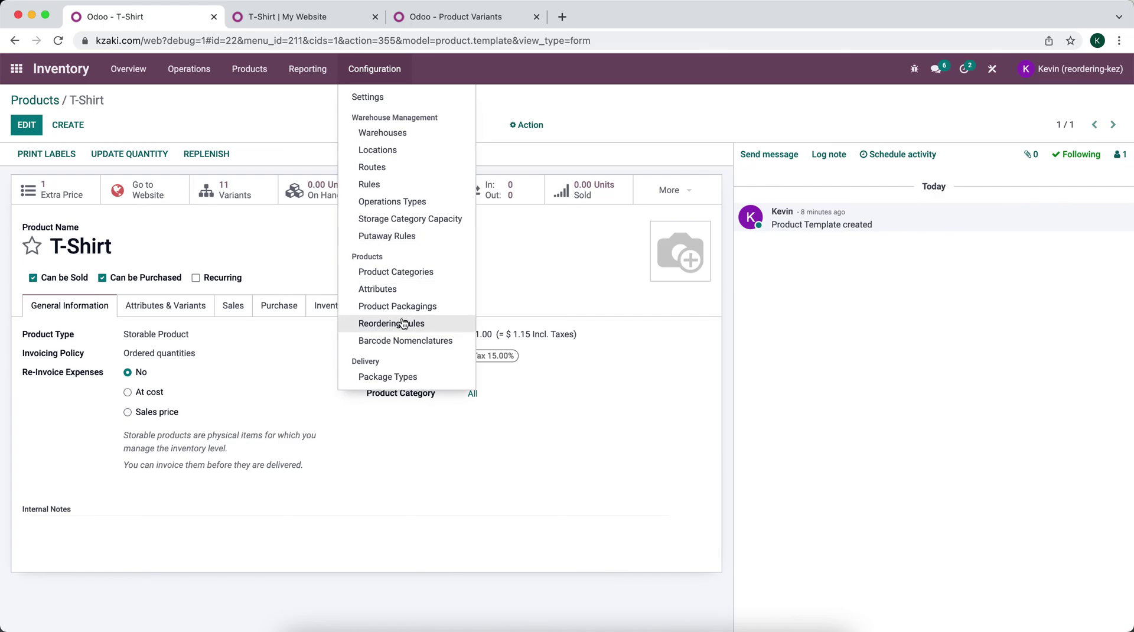
{"action": "left_click", "coordinate": [412, 289]}
{"action": "left_click", "coordinate": [46, 127]}
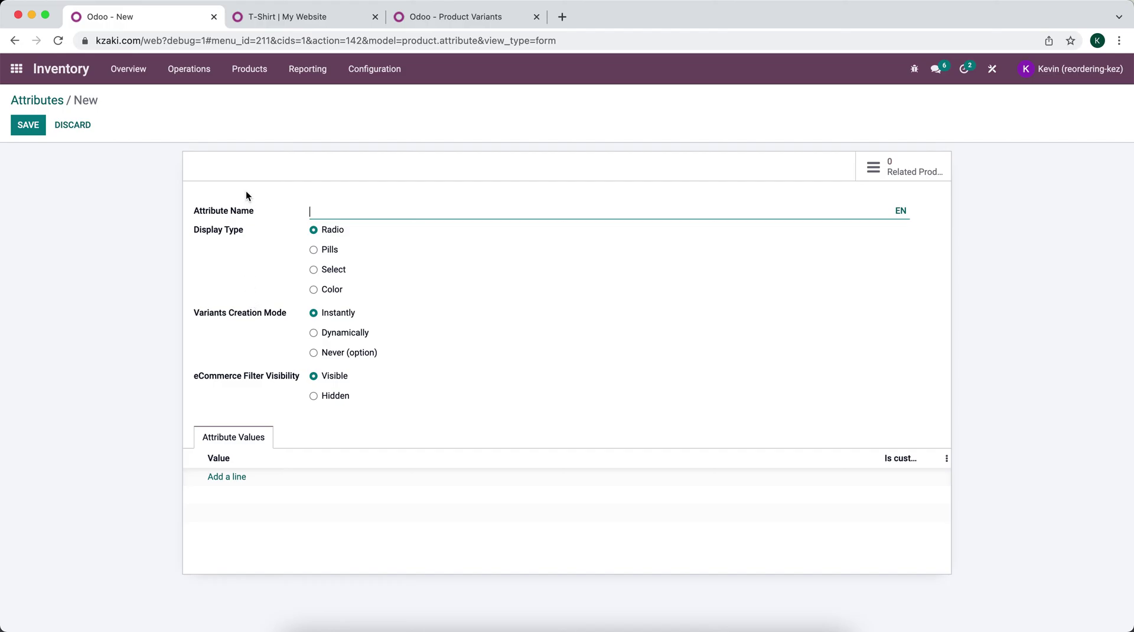
{"action": "type", "text": "Type"}
{"action": "left_click", "coordinate": [314, 269]}
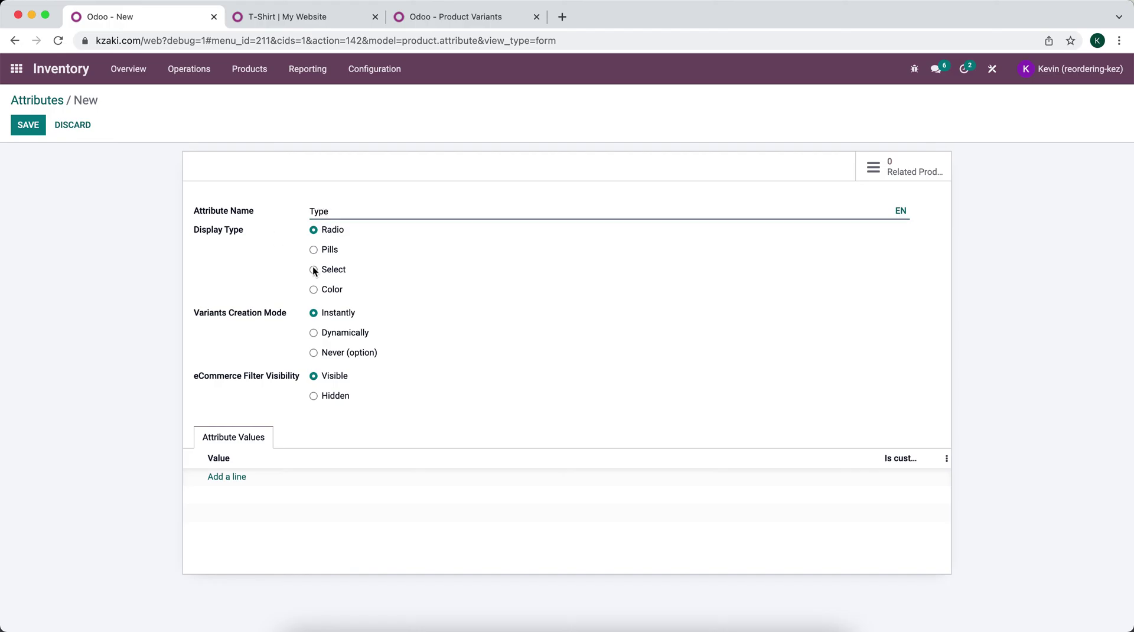
{"action": "left_click", "coordinate": [313, 250]}
Step: Add the values Long Sleeve and Short Sleeve to the Type attribute and save it
{"action": "left_click", "coordinate": [226, 476]}
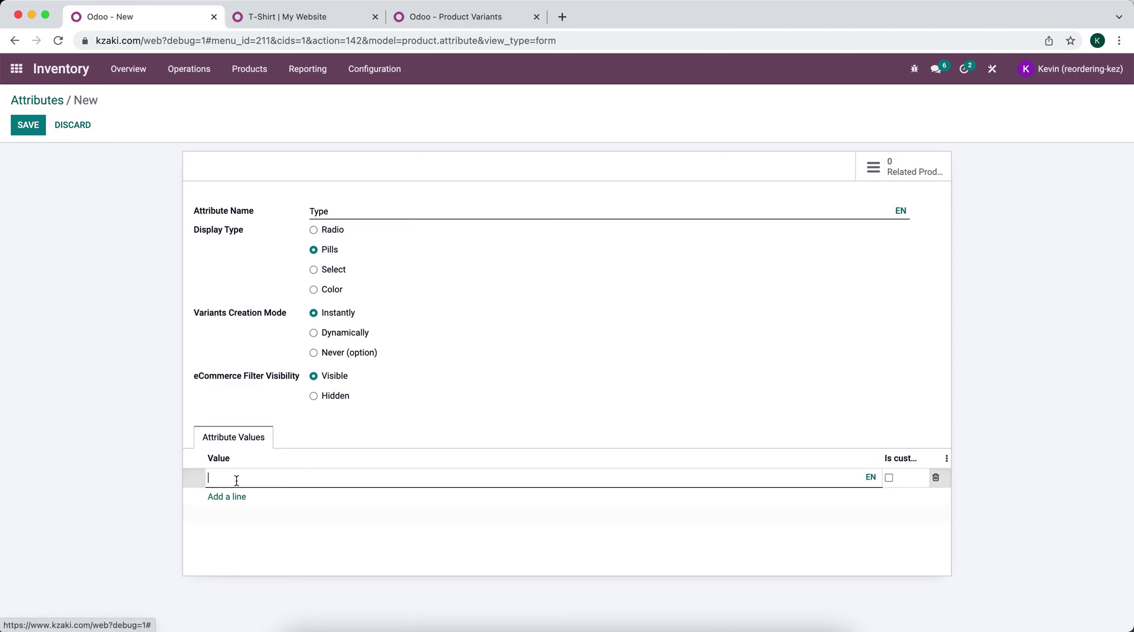
{"action": "type", "text": "Long Sleeeve"}
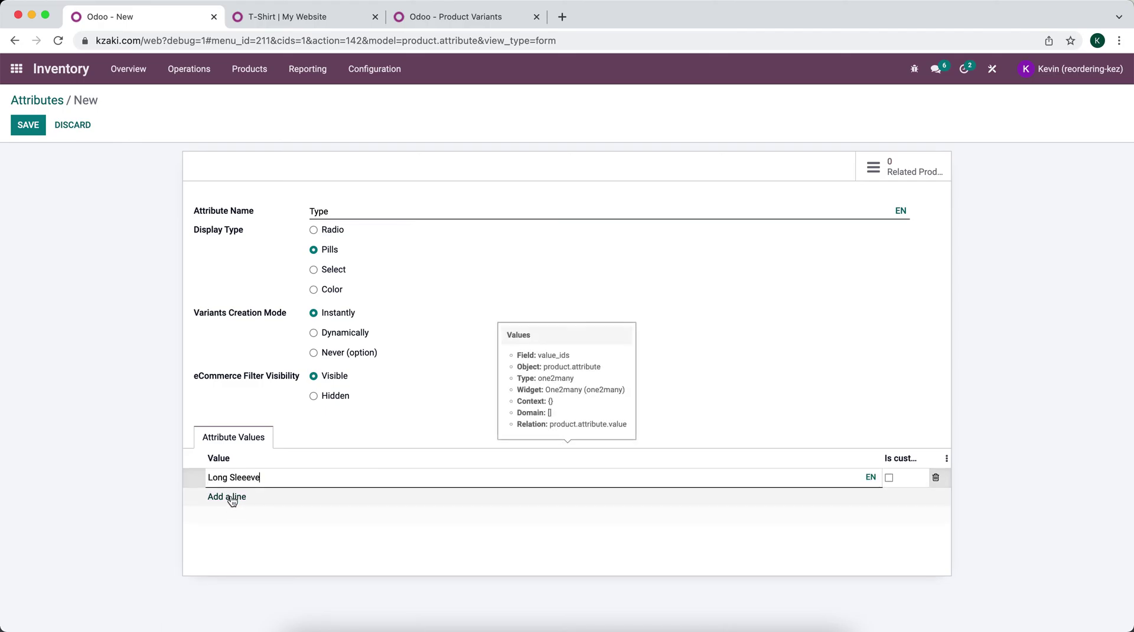
{"action": "left_click", "coordinate": [228, 497]}
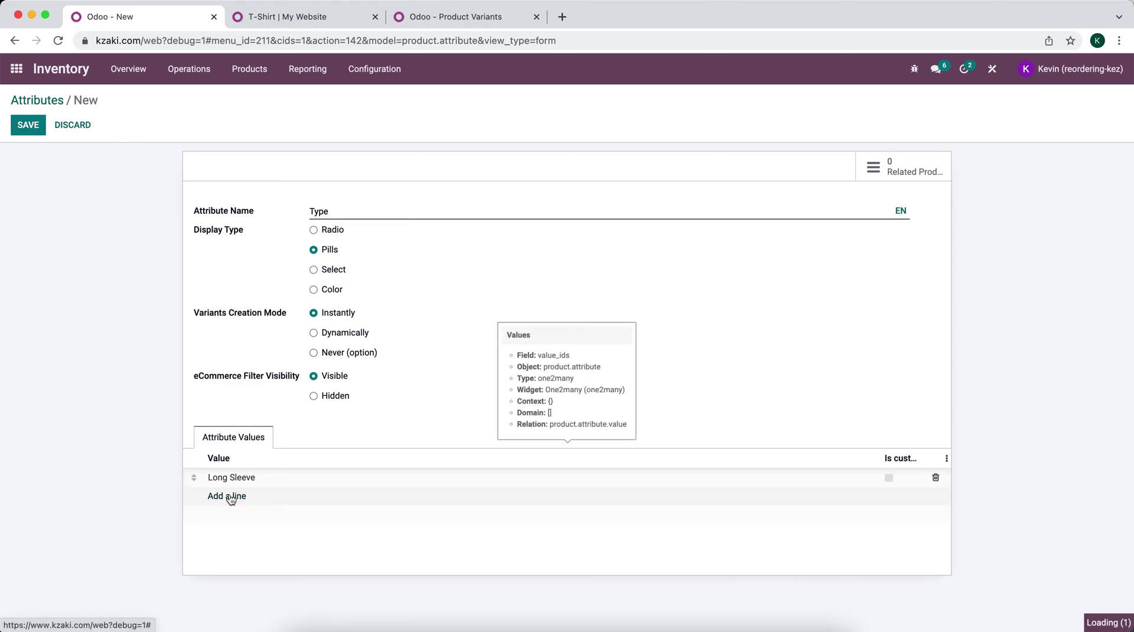
{"action": "type", "text": "Short Sleev"}
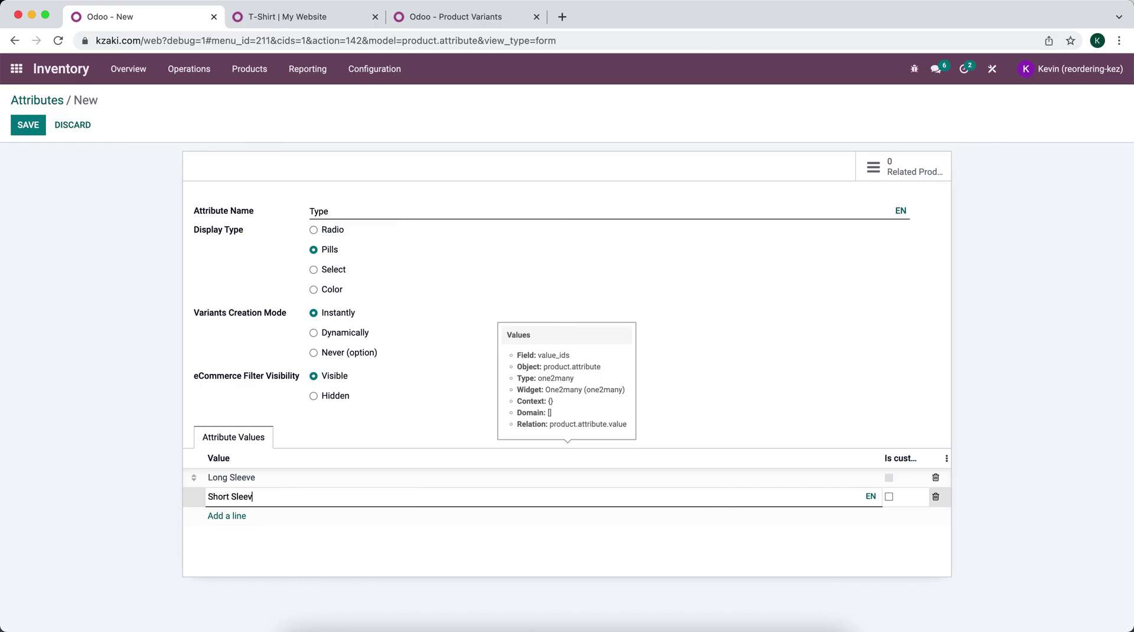
{"action": "type", "text": "e"}
{"action": "left_click", "coordinate": [83, 383]}
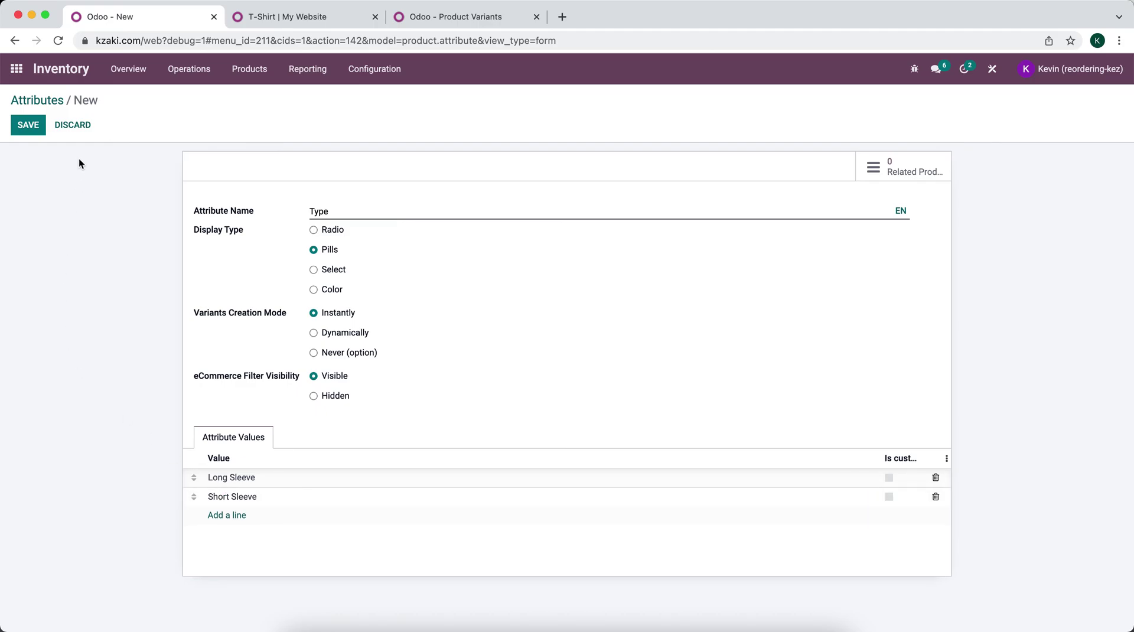
{"action": "left_click", "coordinate": [375, 208]}
{"action": "left_click", "coordinate": [26, 125]}
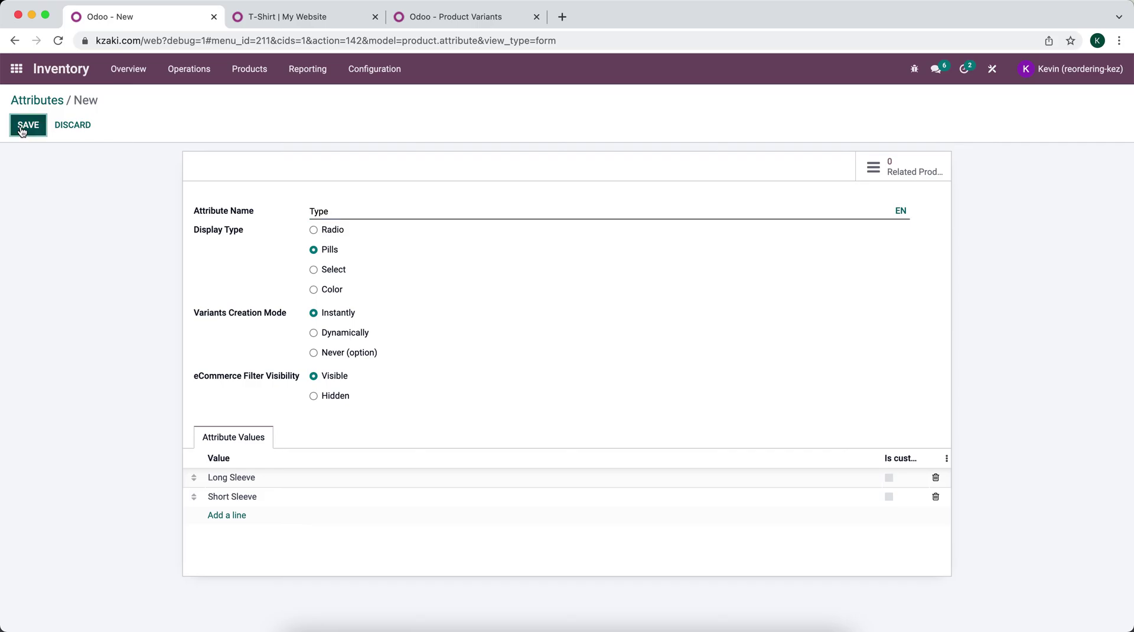
Step: Open the T-Shirt product for editing and add Type as a new line in its attributes
{"action": "left_click", "coordinate": [250, 71]}
{"action": "left_click", "coordinate": [254, 98]}
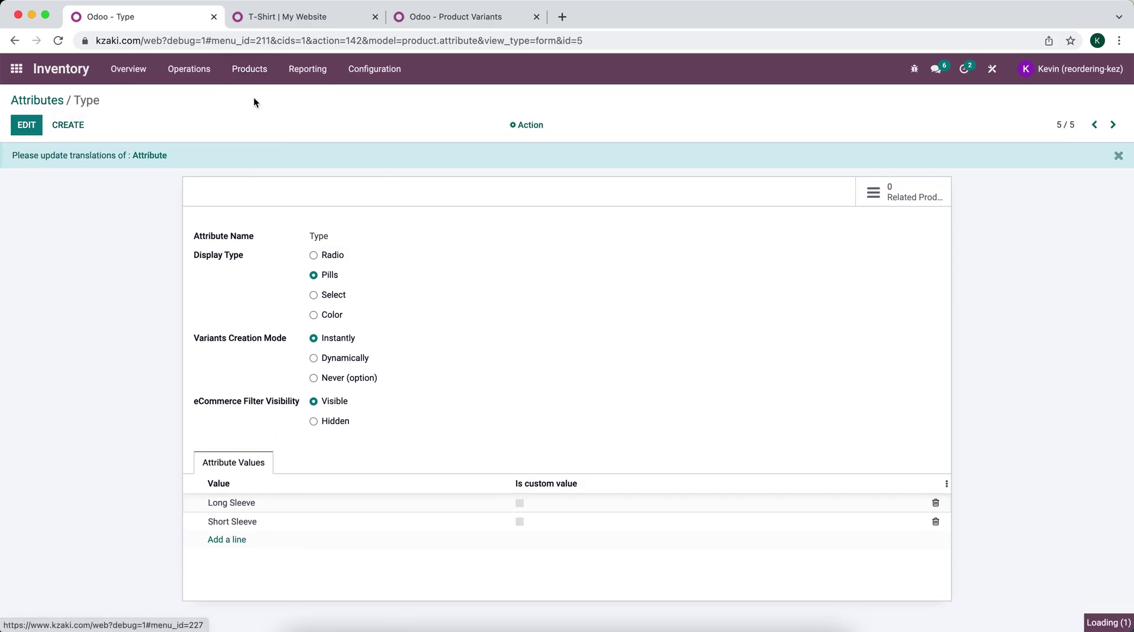
{"action": "left_click", "coordinate": [704, 393]}
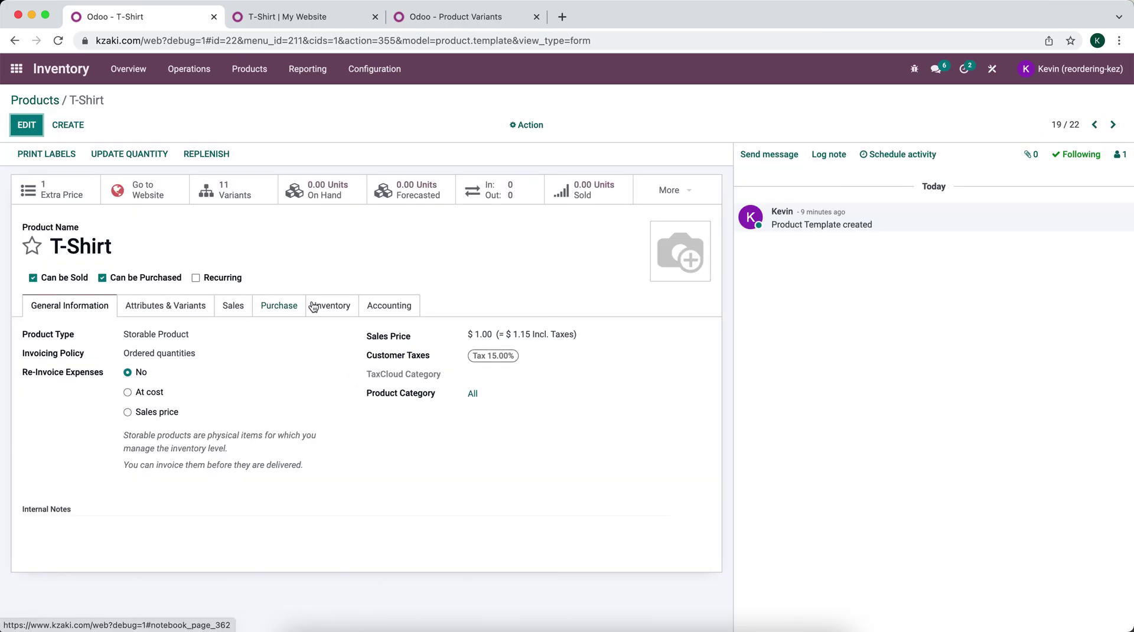
{"action": "left_click", "coordinate": [313, 305]}
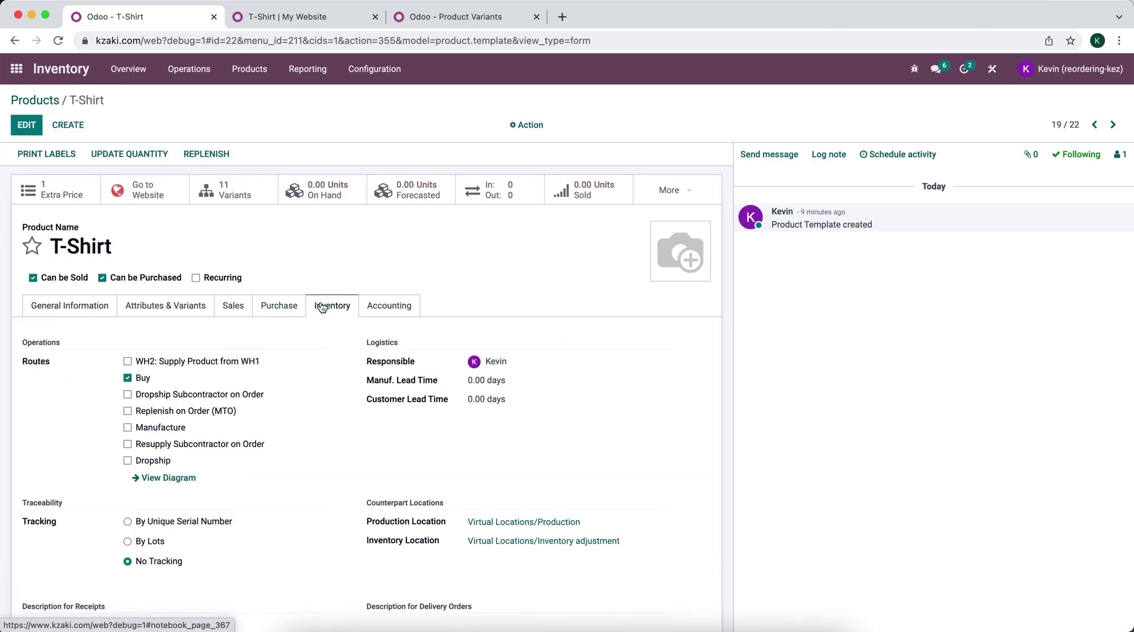
{"action": "left_click", "coordinate": [273, 306]}
{"action": "left_click", "coordinate": [192, 309]}
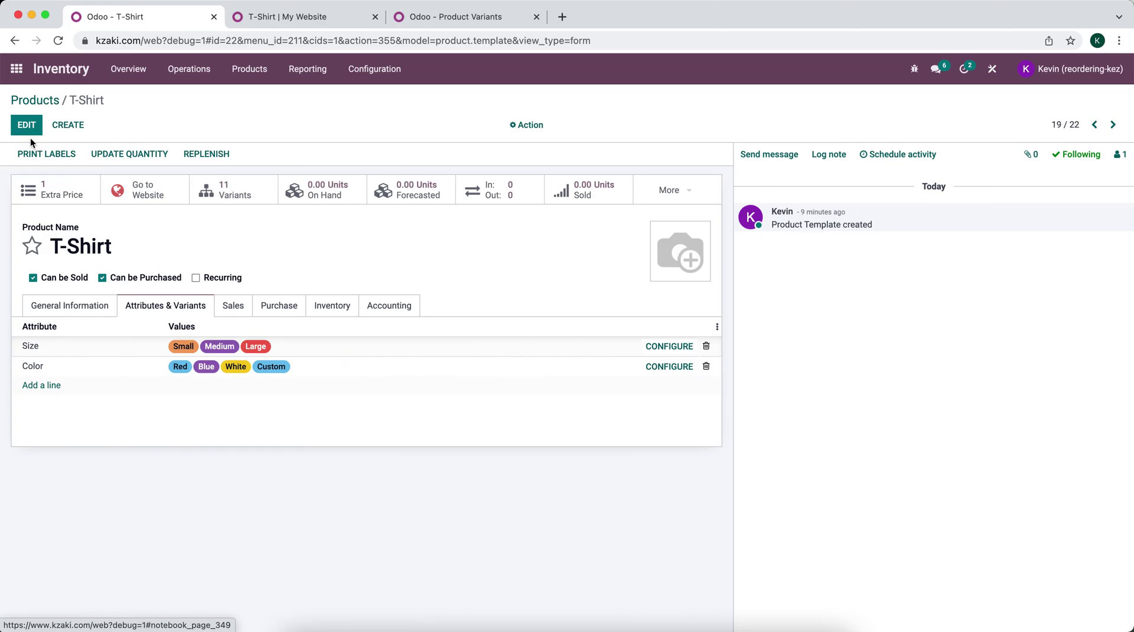
{"action": "left_click", "coordinate": [26, 124]}
{"action": "left_click", "coordinate": [50, 390]}
{"action": "left_click", "coordinate": [61, 390]}
{"action": "left_click", "coordinate": [70, 476]}
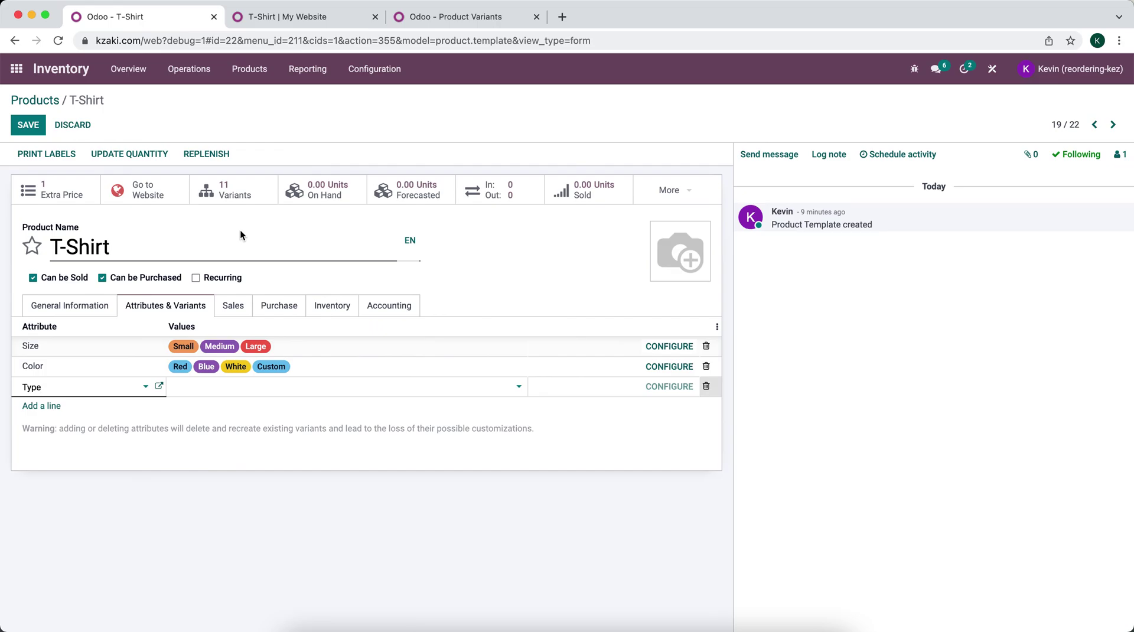
Step: Assign the values Long Sleeve and Short Sleeve to the T-Shirt's Type attribute and save the product
{"action": "left_click", "coordinate": [220, 397]}
{"action": "left_click", "coordinate": [218, 406]}
{"action": "left_click", "coordinate": [245, 392]}
{"action": "left_click", "coordinate": [253, 391]}
{"action": "left_click", "coordinate": [254, 408]}
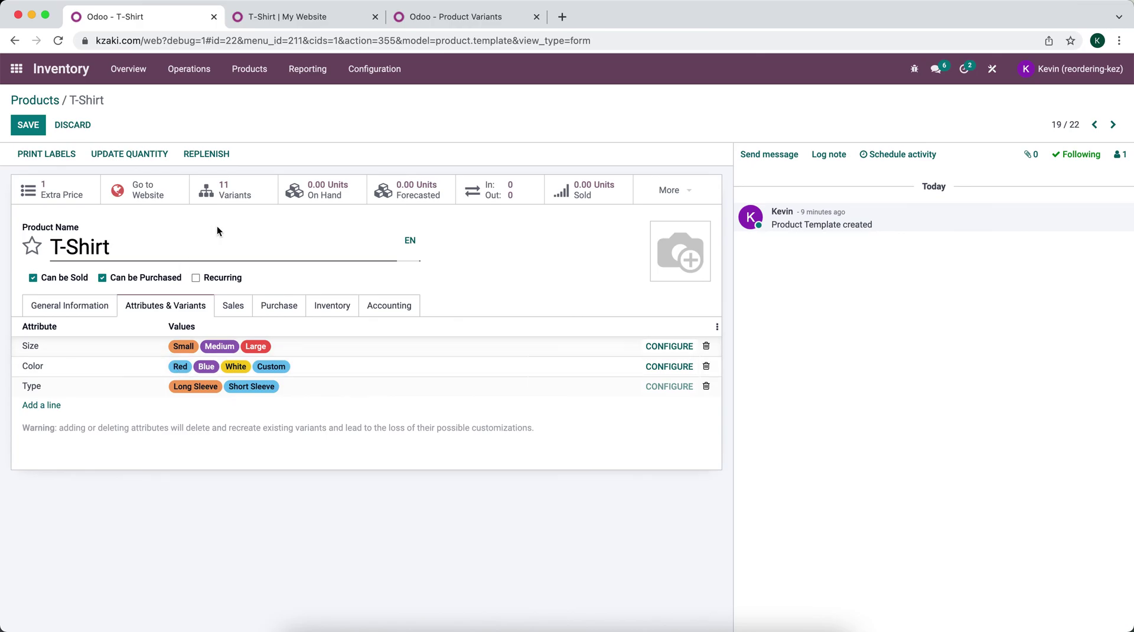
{"action": "left_click", "coordinate": [216, 201]}
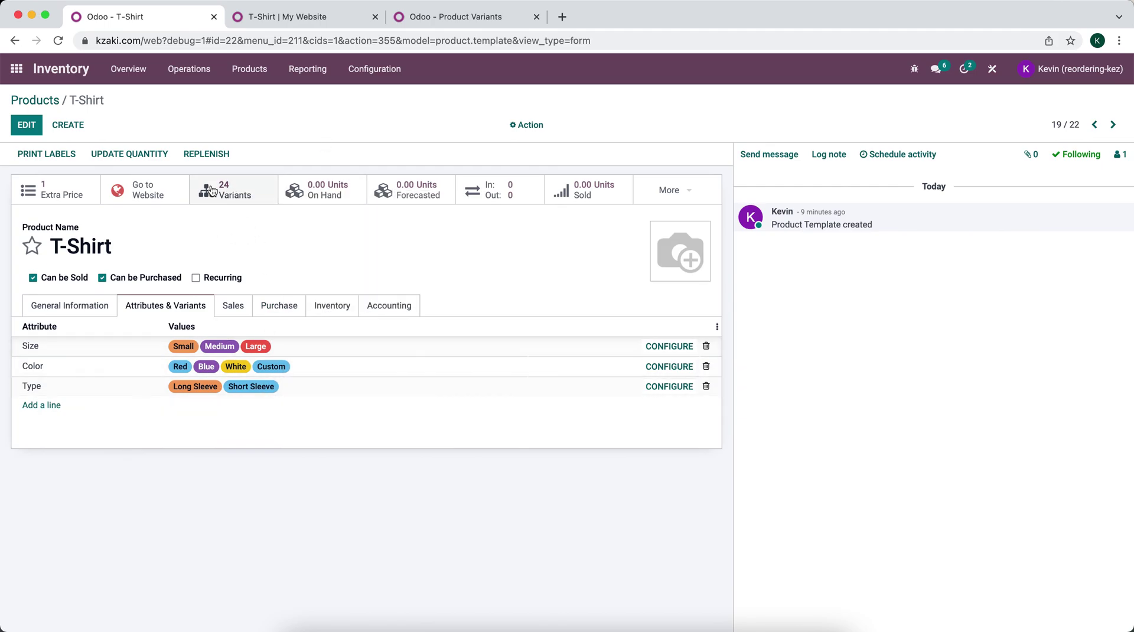
Step: Reload the T-Shirt shop page and choose the Large, Blue, Short Sleeve combination
{"action": "left_click", "coordinate": [346, 19]}
{"action": "left_click", "coordinate": [412, 17]}
{"action": "left_click", "coordinate": [339, 18]}
{"action": "left_click", "coordinate": [58, 41]}
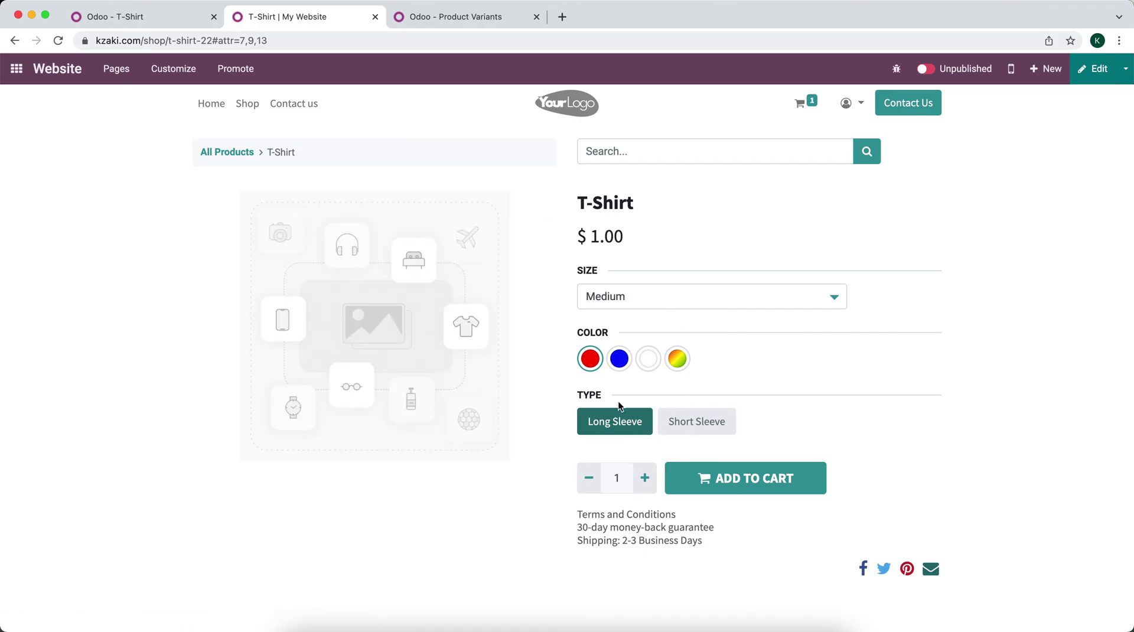
{"action": "left_click", "coordinate": [701, 422]}
{"action": "left_click", "coordinate": [618, 356]}
{"action": "left_click", "coordinate": [638, 295]}
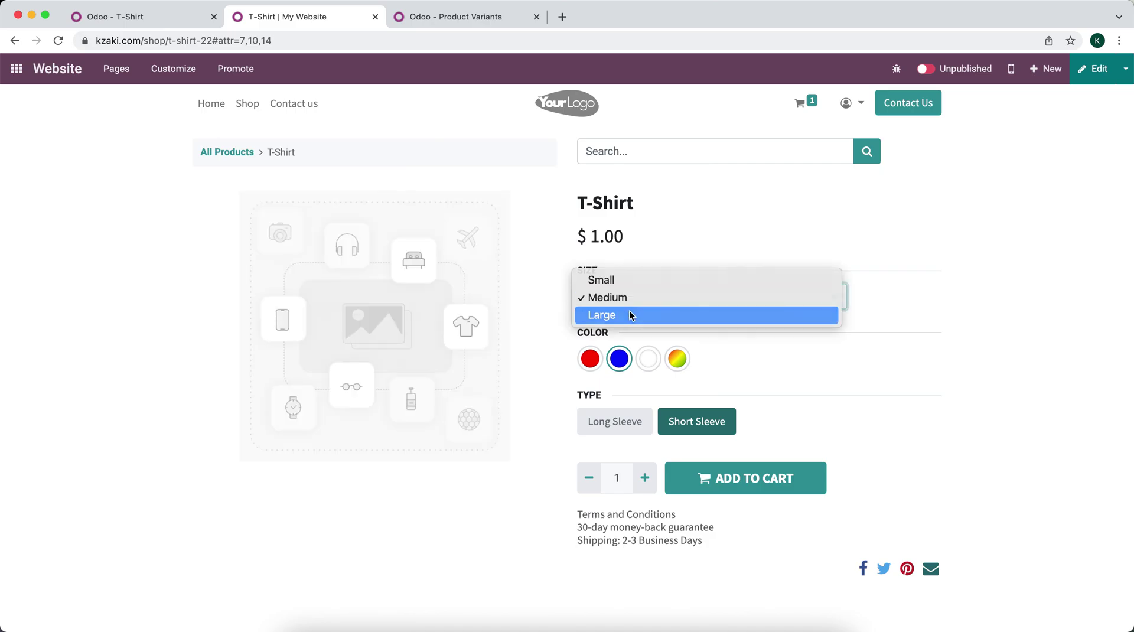
{"action": "left_click", "coordinate": [630, 315]}
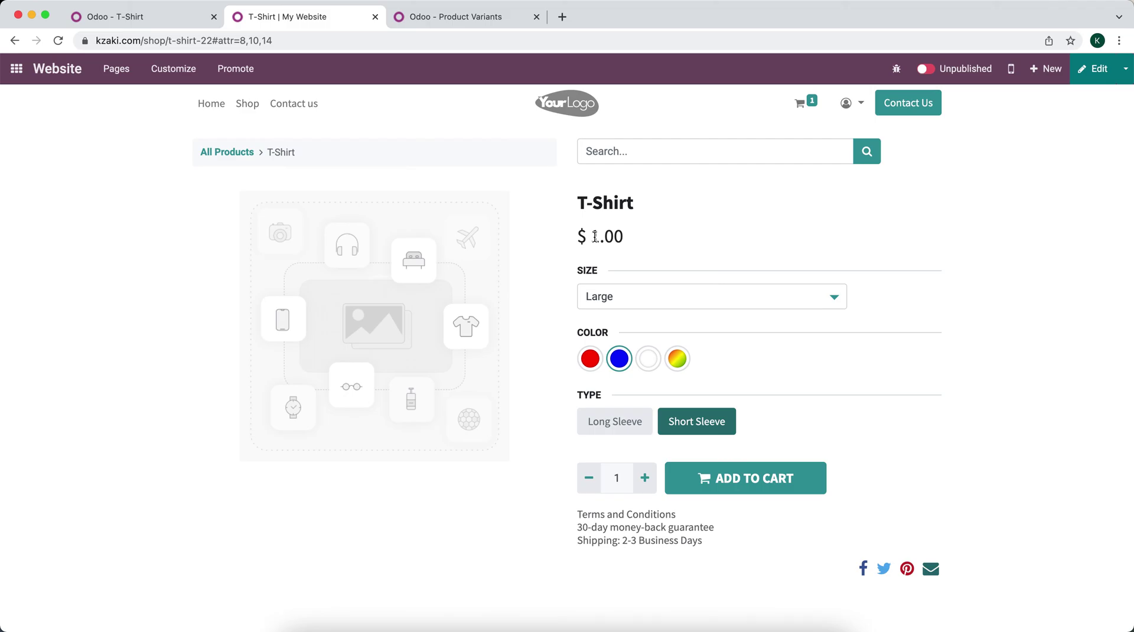
Step: Examine the selected combination's price on the shop page and return to the T-Shirt product in Inventory
{"action": "left_click_drag", "start_coordinate": [592, 236], "coordinate": [648, 253]}
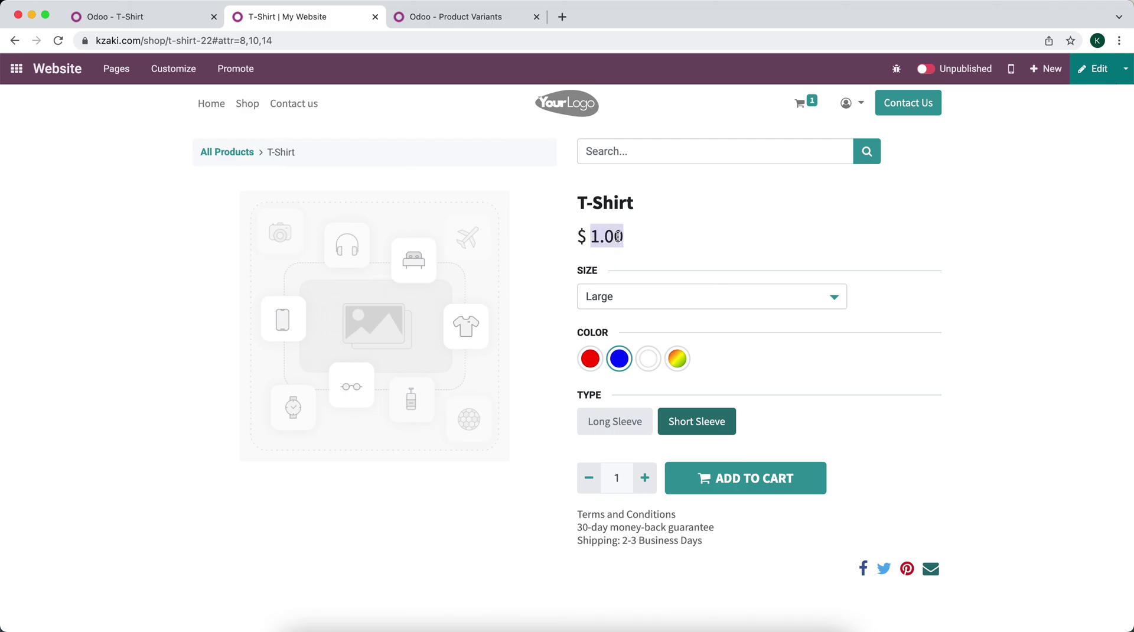
{"action": "left_click_drag", "start_coordinate": [587, 235], "coordinate": [635, 243]}
{"action": "left_click", "coordinate": [172, 18]}
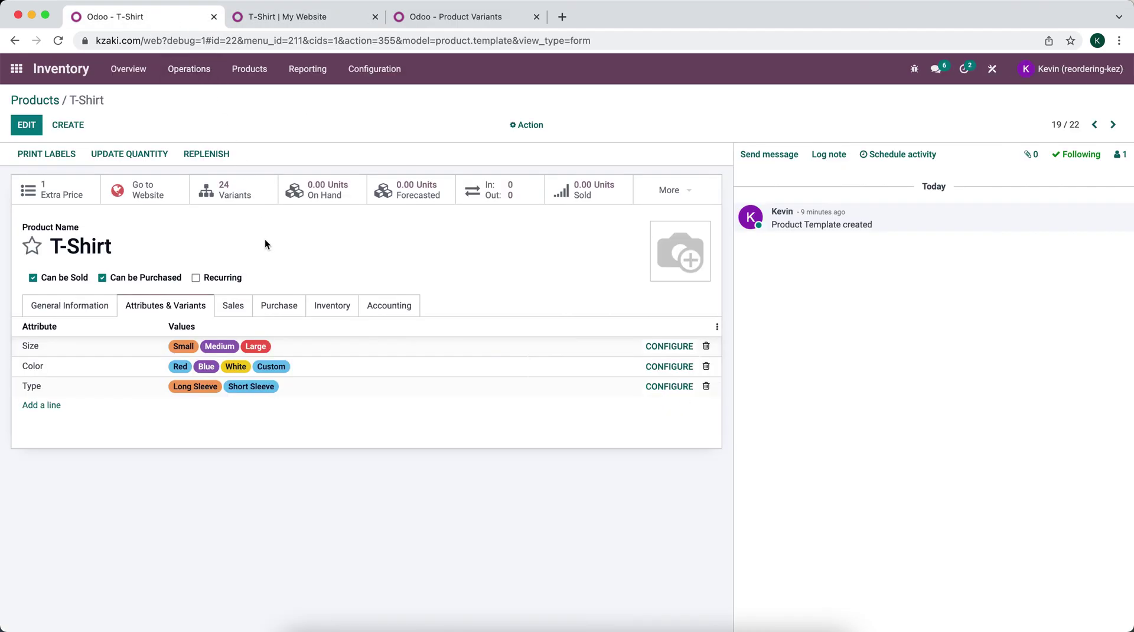